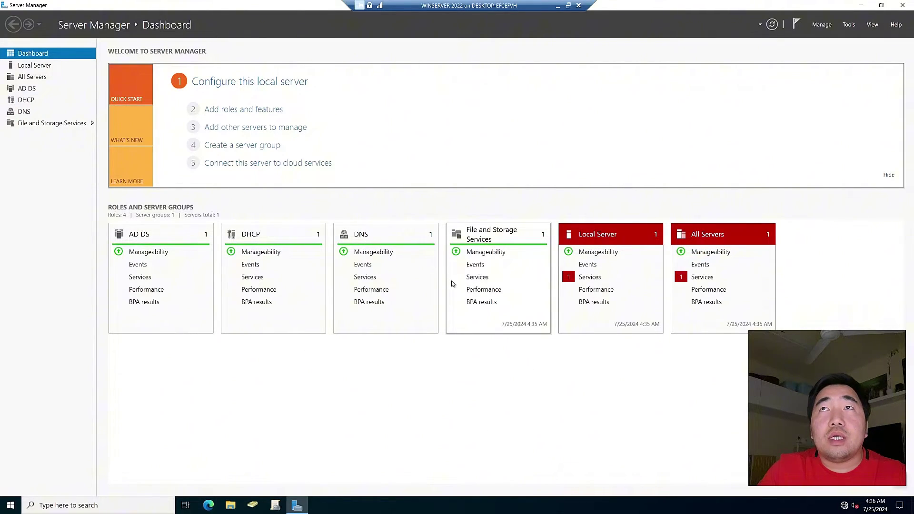
# - Minimize Server Manager and open File Explorer at This PC
pyautogui.click(861, 6)
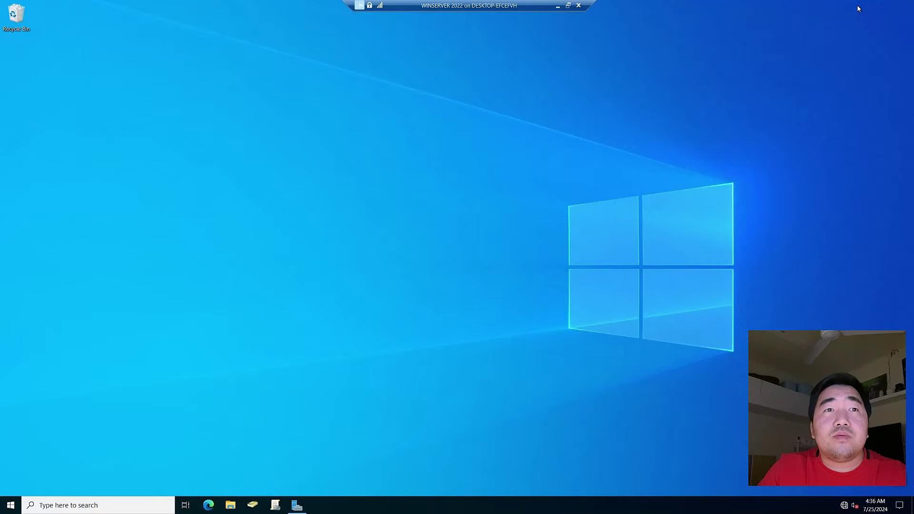
pyautogui.click(230, 505)
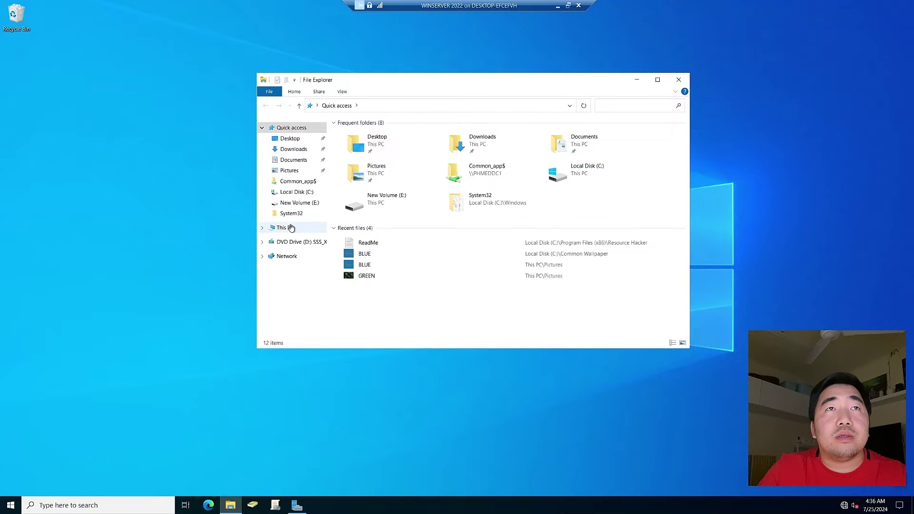
pyautogui.click(286, 228)
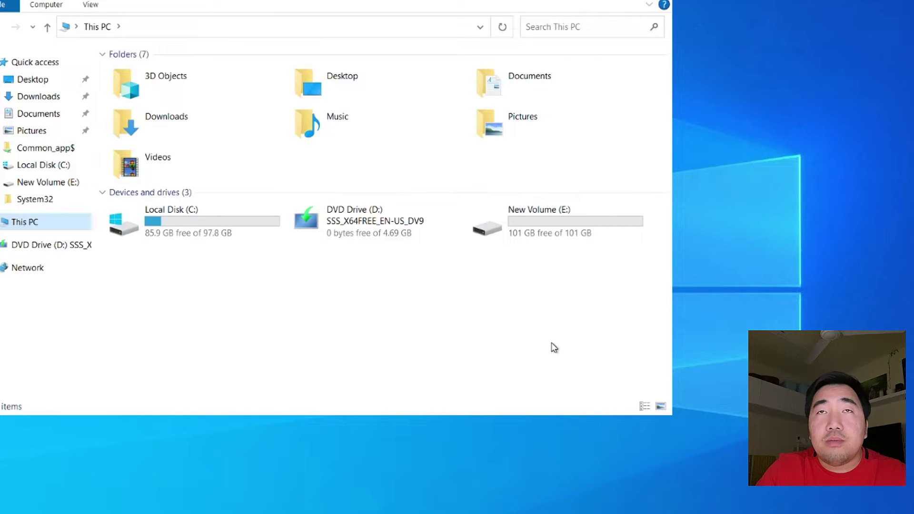
# - Rename New Volume (E:) to 'File Server' and open the empty drive
pyautogui.click(548, 230)
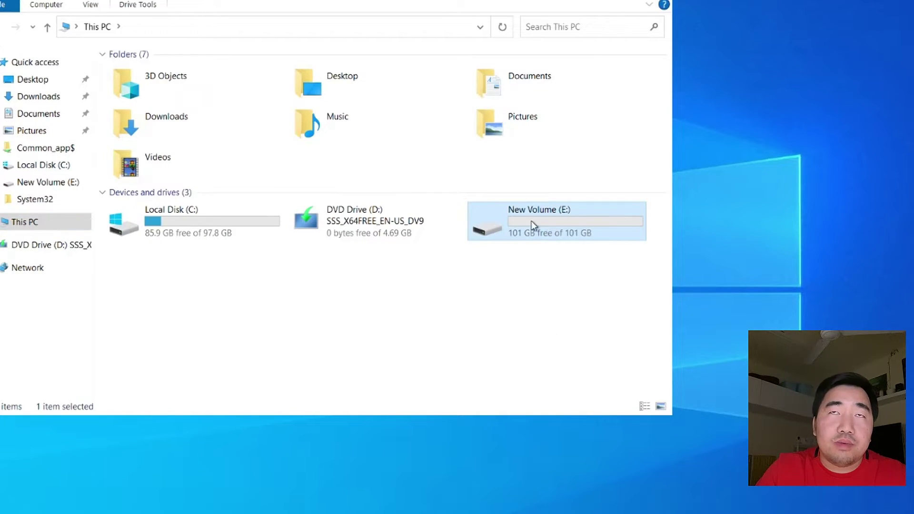
pyautogui.rightClick(548, 222)
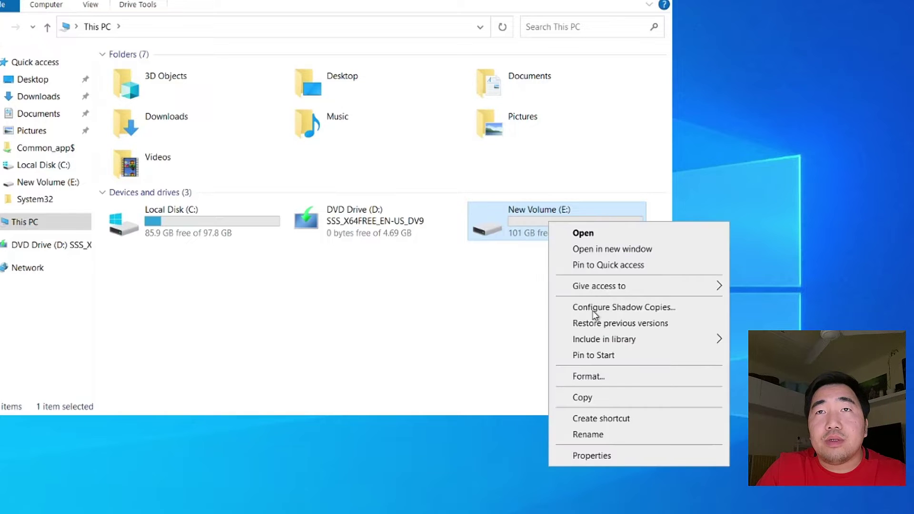
pyautogui.click(591, 434)
pyautogui.write('F')
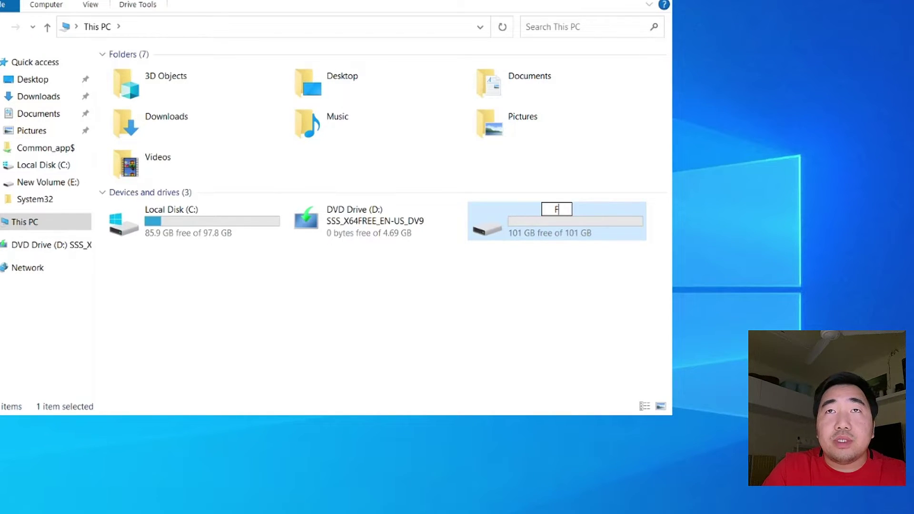
pyautogui.write('ile Server')
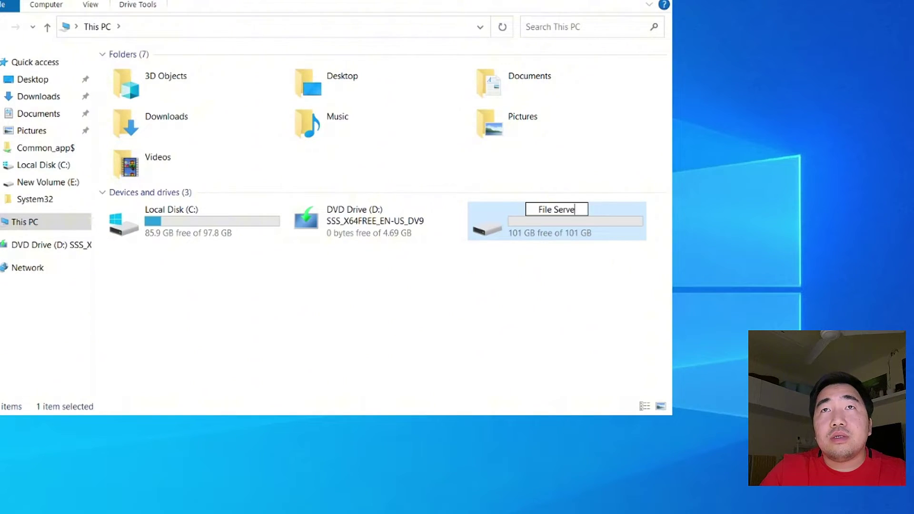
pyautogui.click(570, 321)
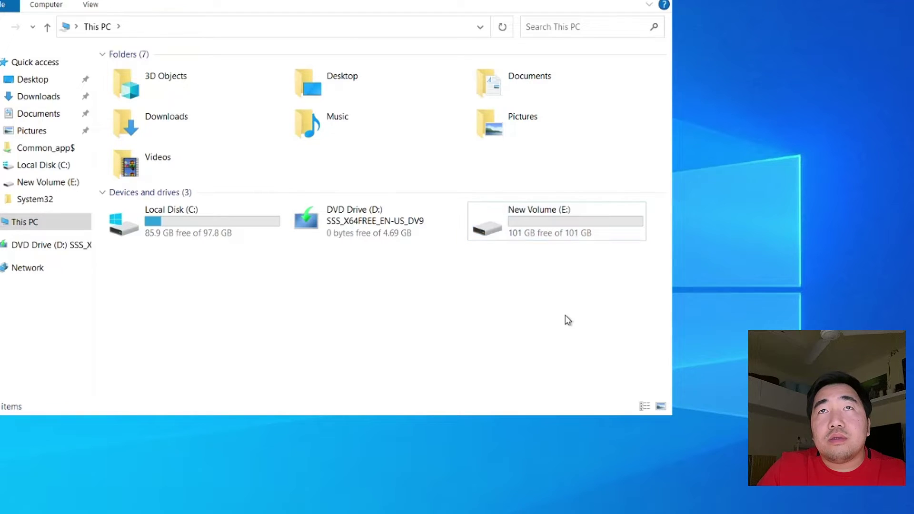
pyautogui.doubleClick(554, 235)
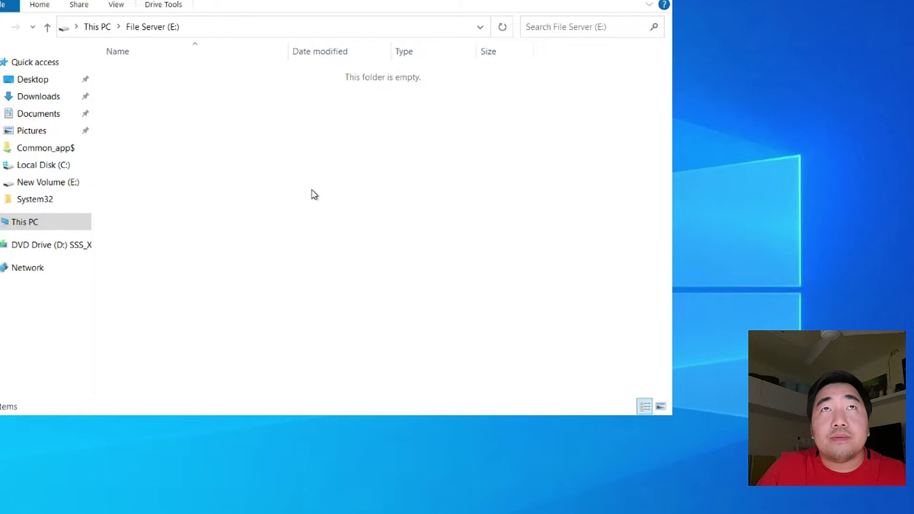
# - Create a new folder named 'Home Folder' on File Server (E:) and select it
pyautogui.moveTo(300, 0); pyautogui.dragTo(364, 35)
pyautogui.rightClick(296, 303)
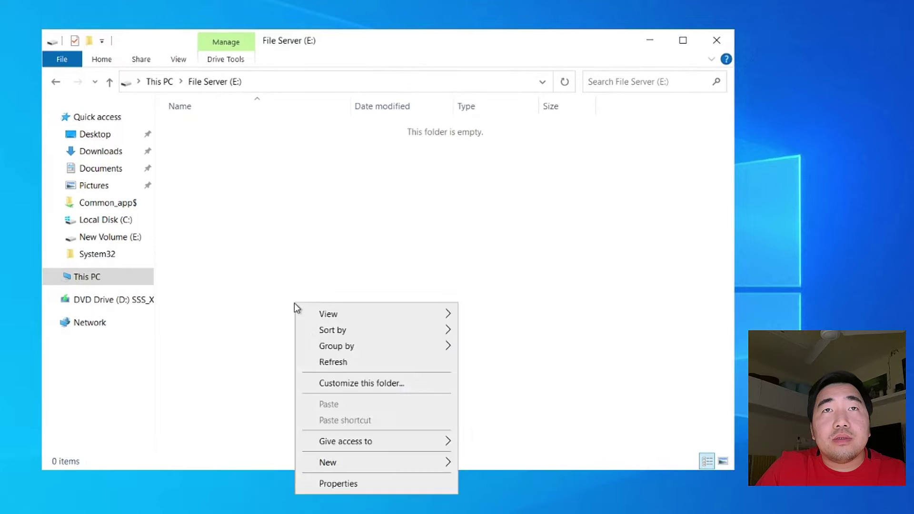
pyautogui.moveTo(333, 462)
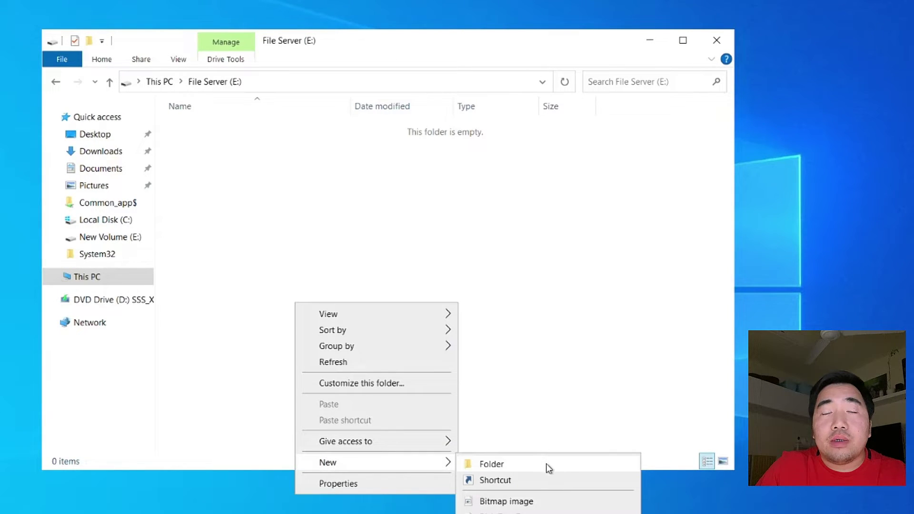
pyautogui.click(549, 468)
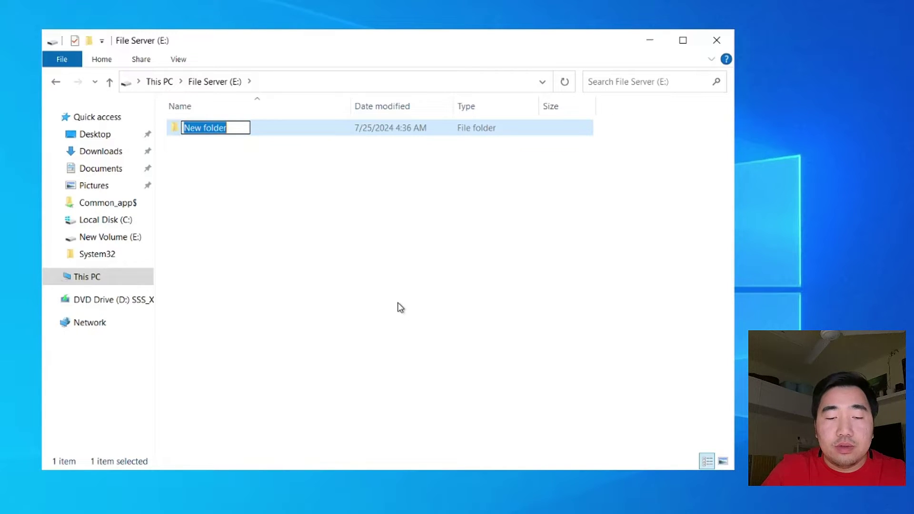
pyautogui.write('Home ')
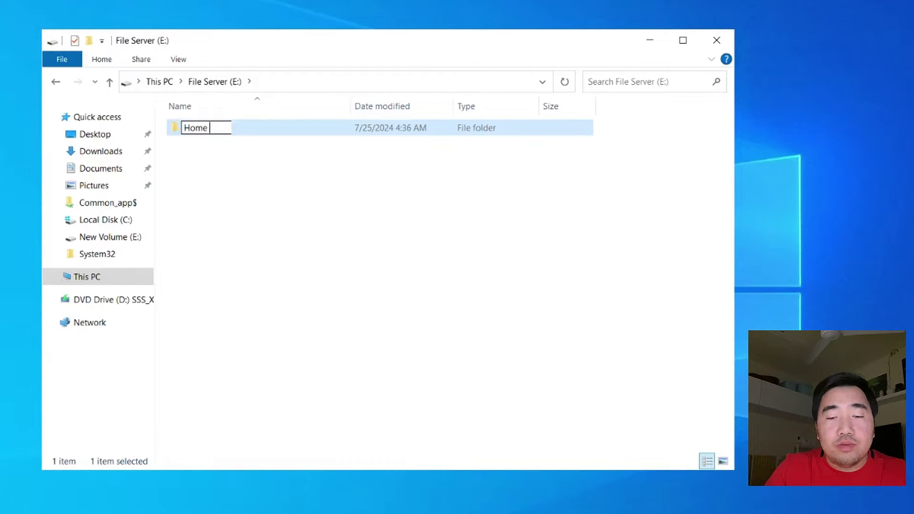
pyautogui.write('Folder')
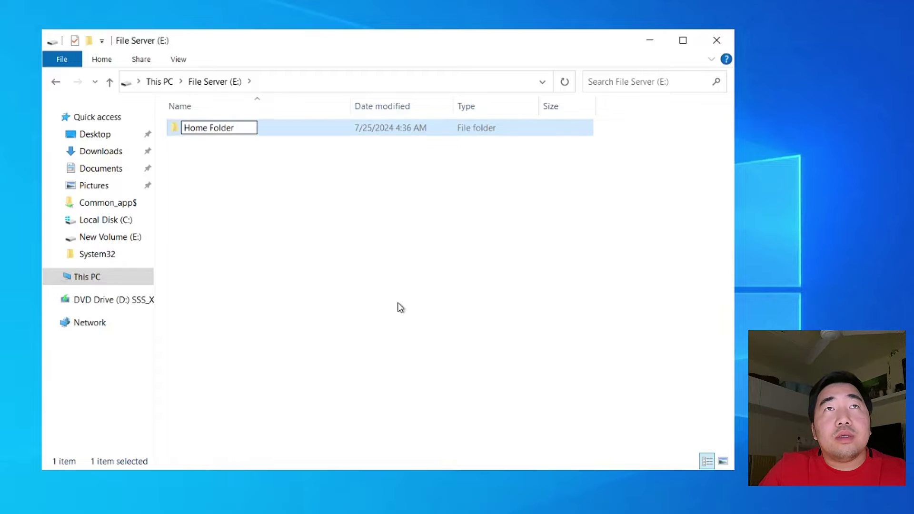
pyautogui.click(398, 306)
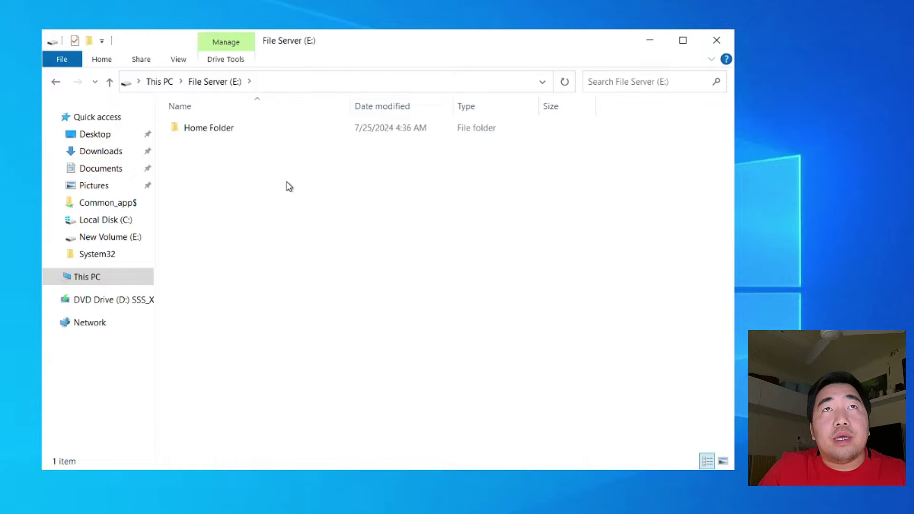
pyautogui.click(221, 133)
pyautogui.rightClick(221, 133)
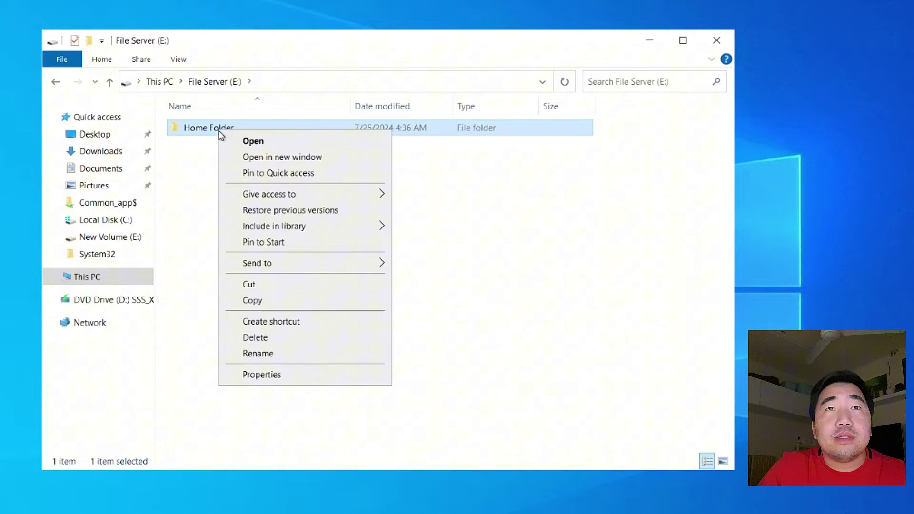
# - Open Home Folder's Advanced Sharing settings and turn on Share this folder
pyautogui.click(273, 378)
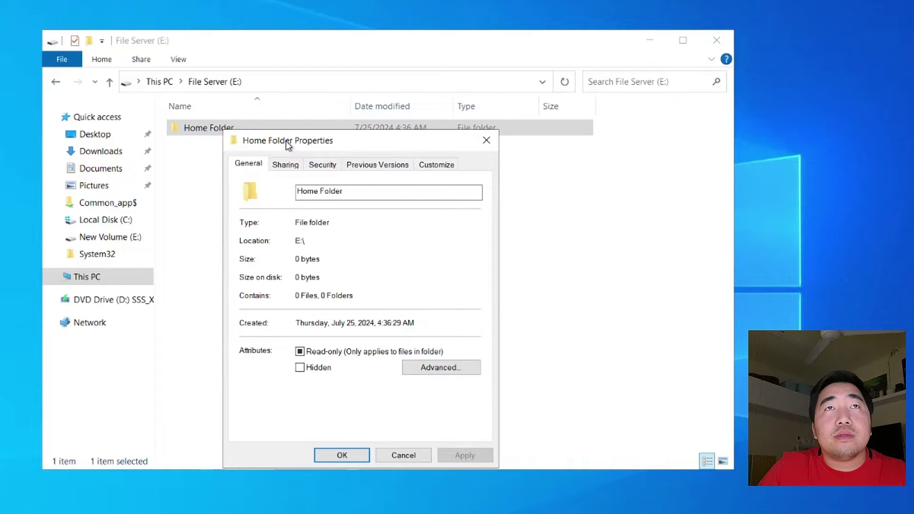
pyautogui.moveTo(286, 147); pyautogui.dragTo(245, 147)
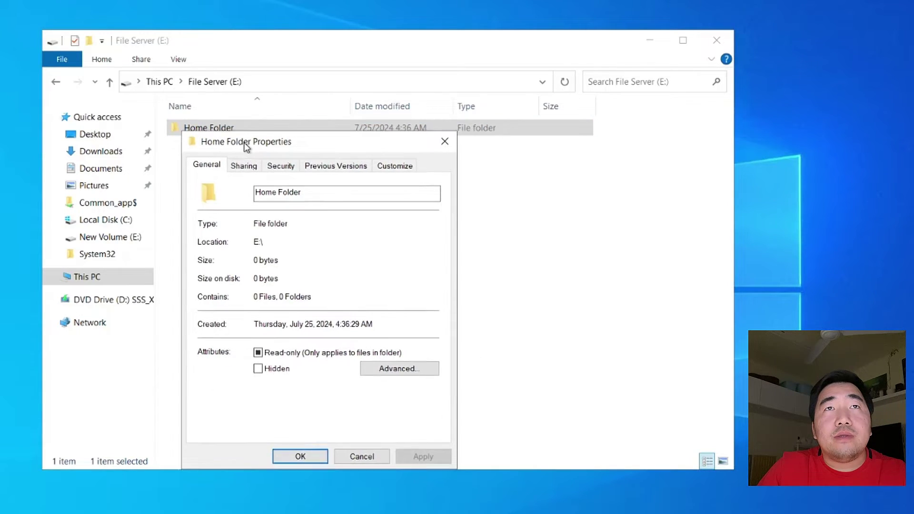
pyautogui.click(249, 172)
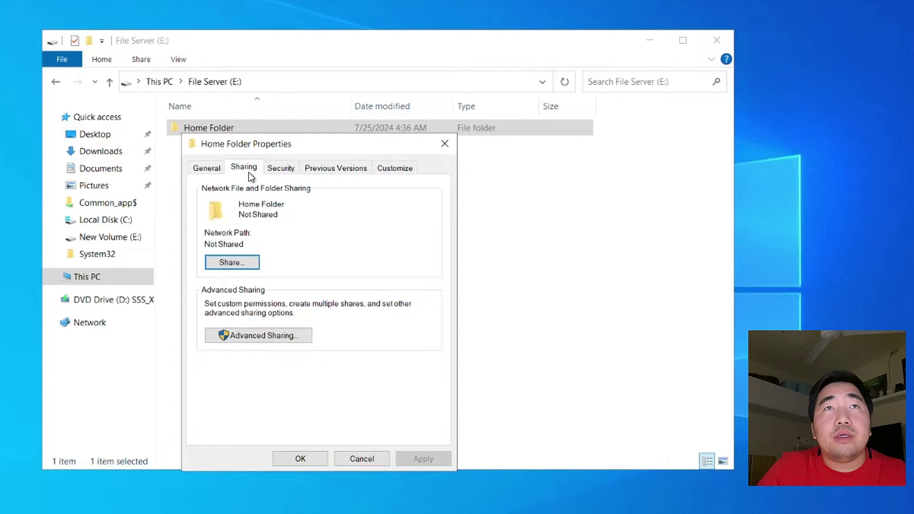
pyautogui.click(248, 339)
pyautogui.moveTo(252, 172); pyautogui.dragTo(275, 171)
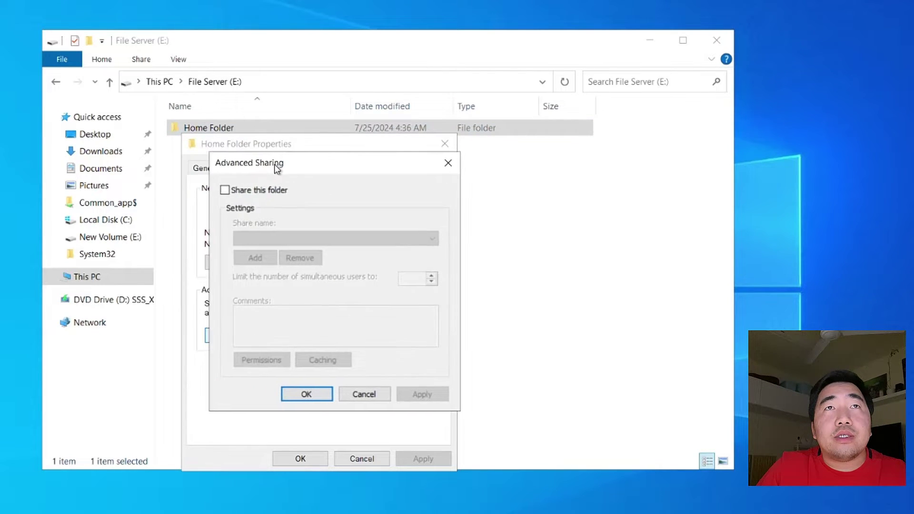
pyautogui.click(233, 194)
# - Set the share name to Home_Folder$ with the comment 'This folder is for all STAFF'
pyautogui.click(263, 240)
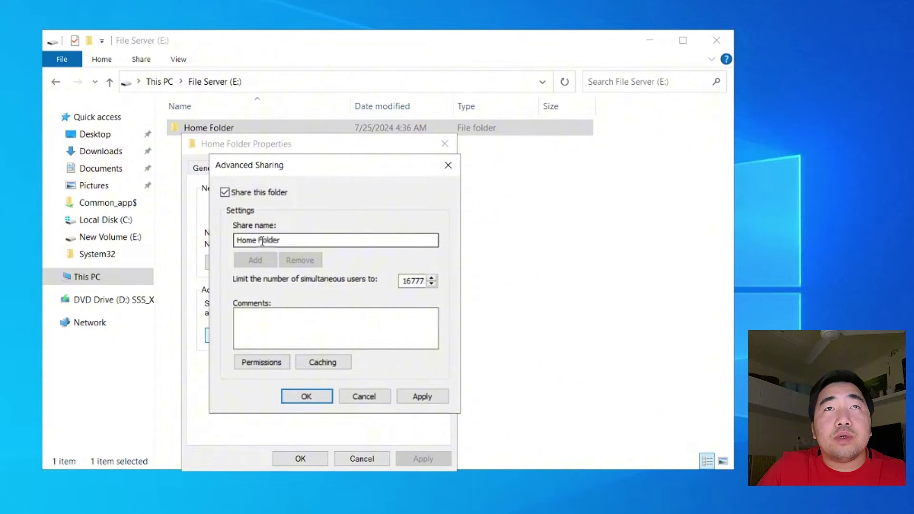
pyautogui.press('Left')
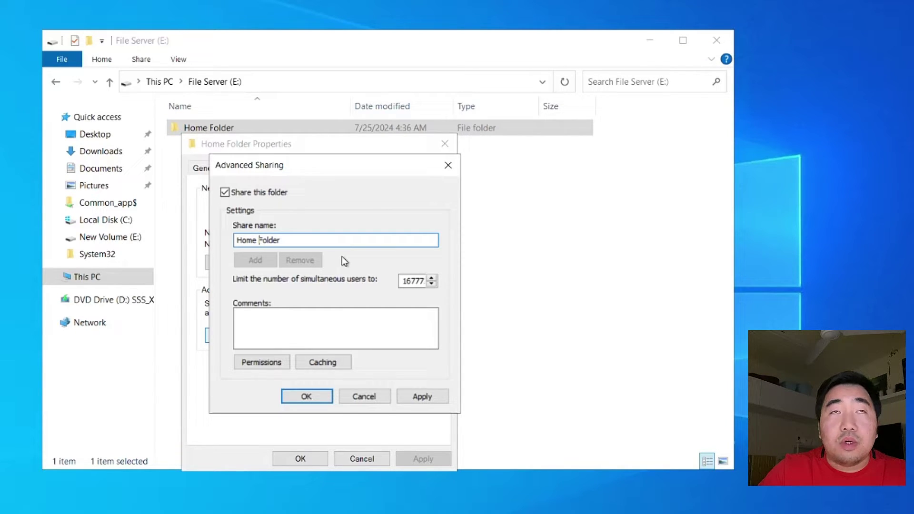
pyautogui.press('BackSpace')
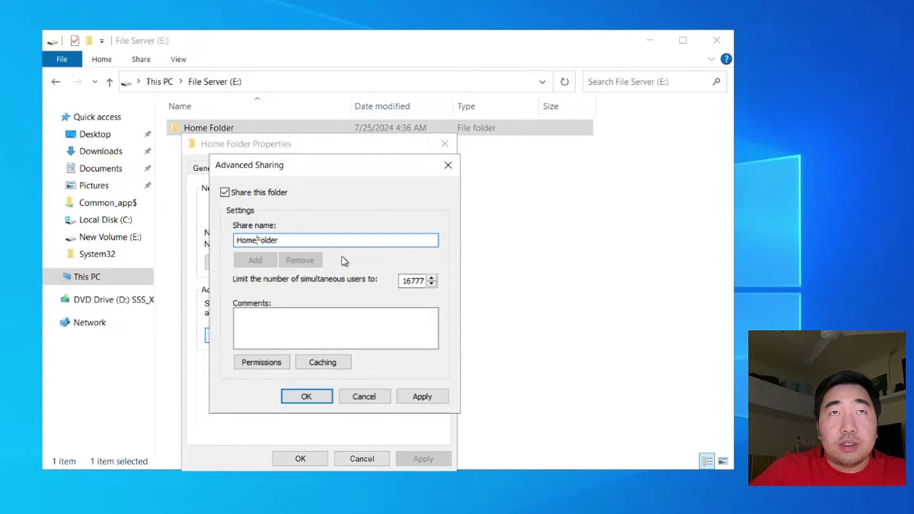
pyautogui.write('_')
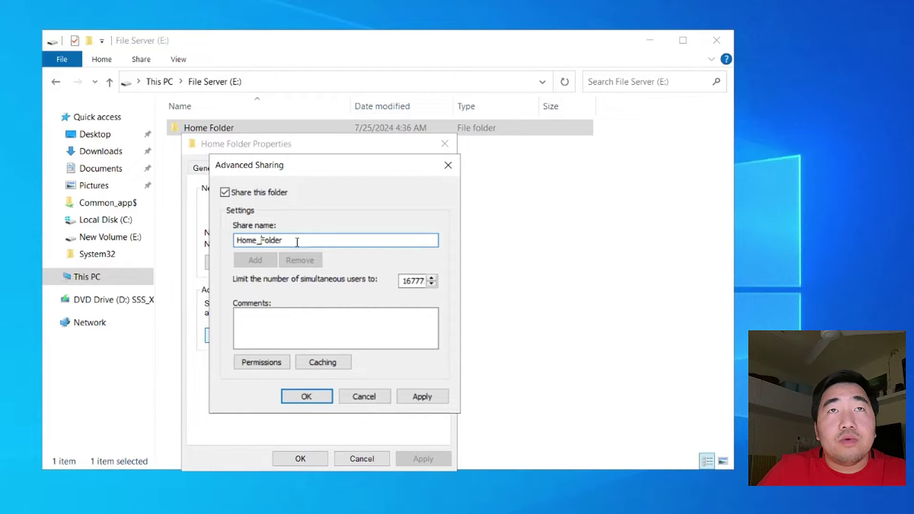
pyautogui.click(297, 243)
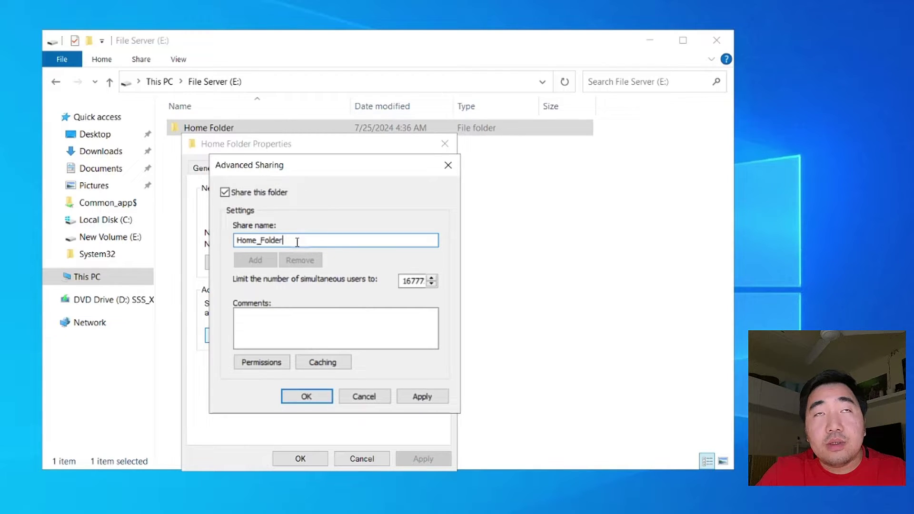
pyautogui.write('$')
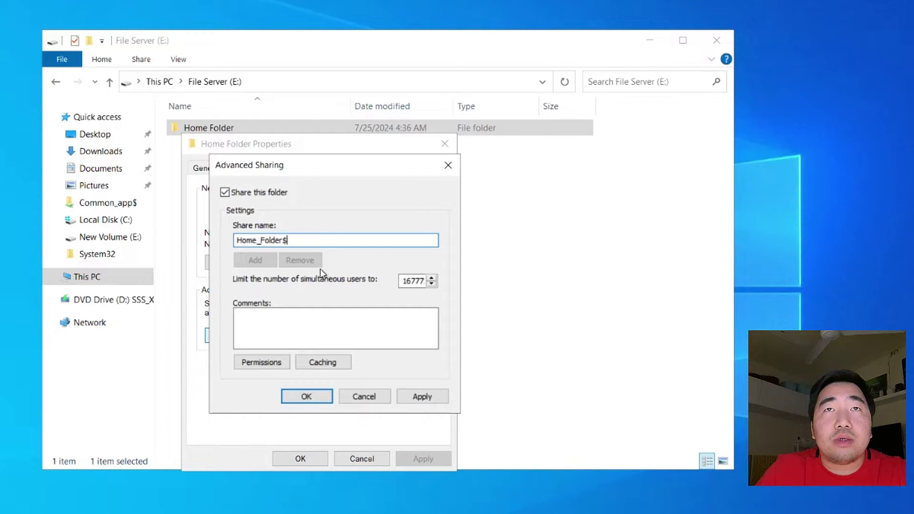
pyautogui.click(350, 314)
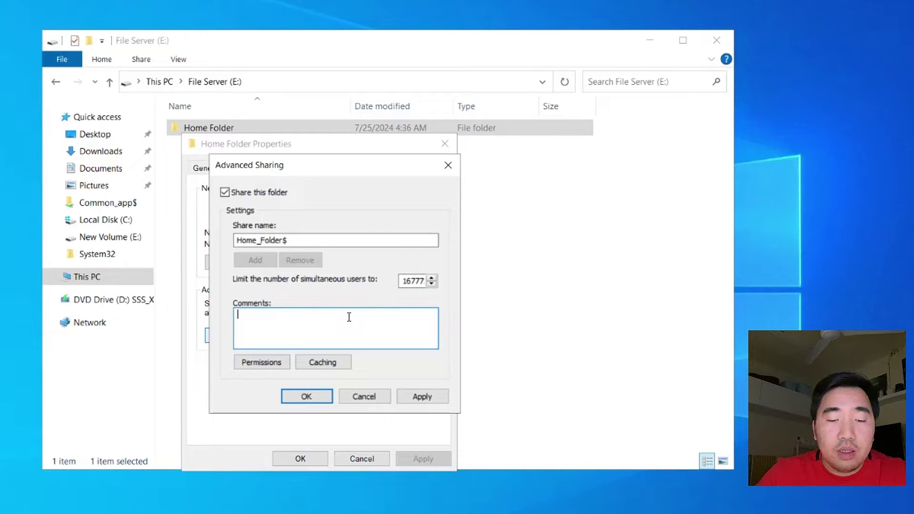
pyautogui.write('This ')
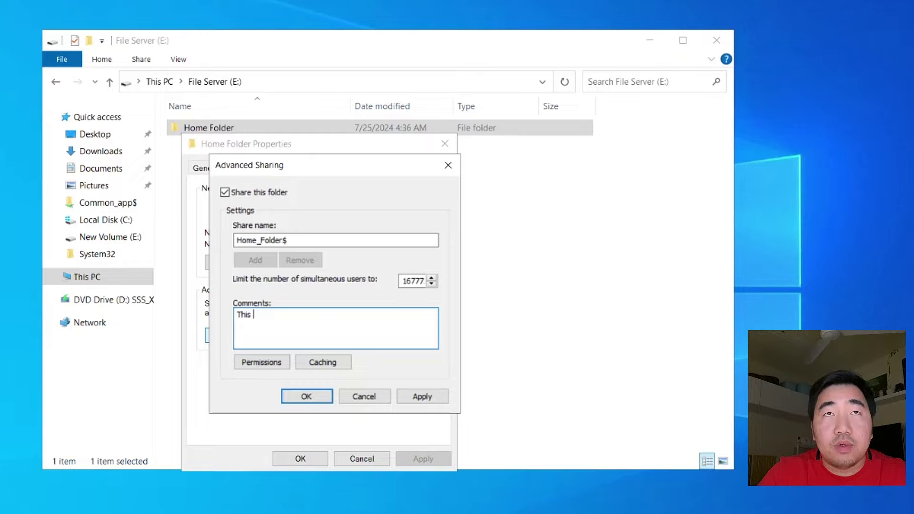
pyautogui.write('folder is for ')
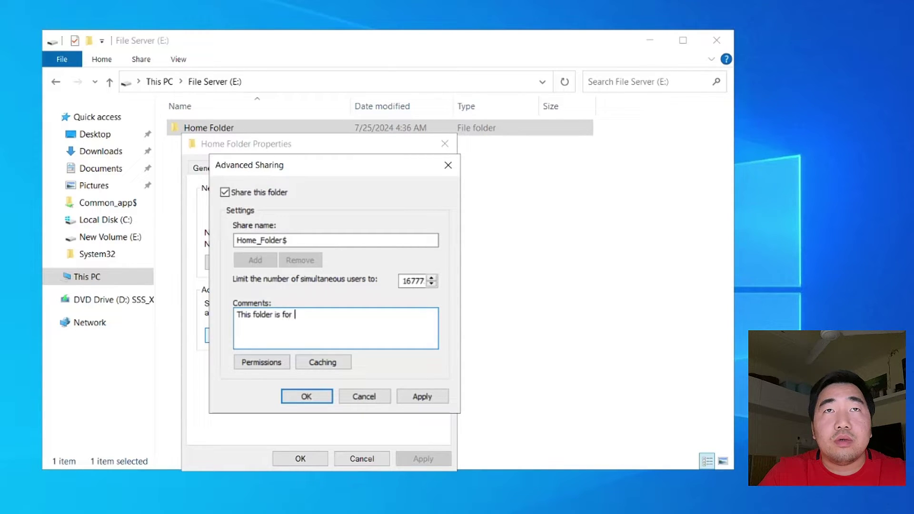
pyautogui.write('all STAFF')
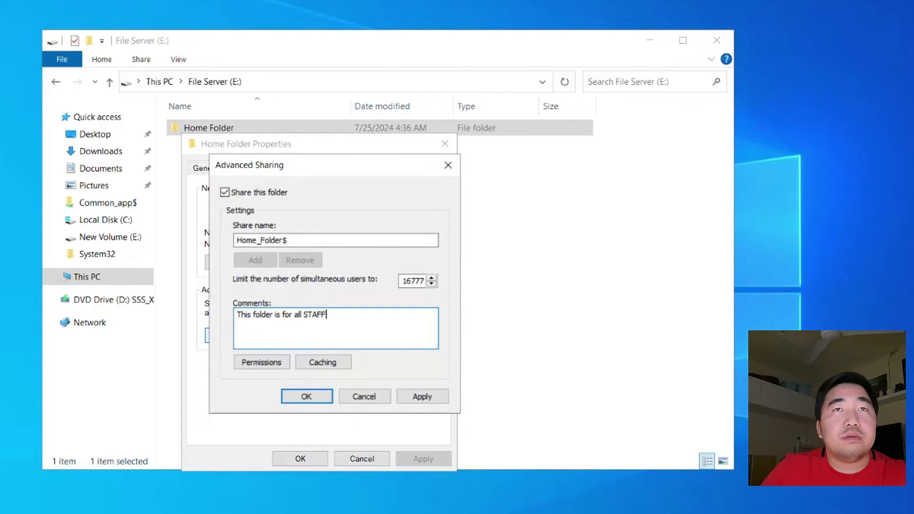
# - Replace Everyone with Domain Users on the Home_Folder$ share, allowing Full Control
pyautogui.click(262, 362)
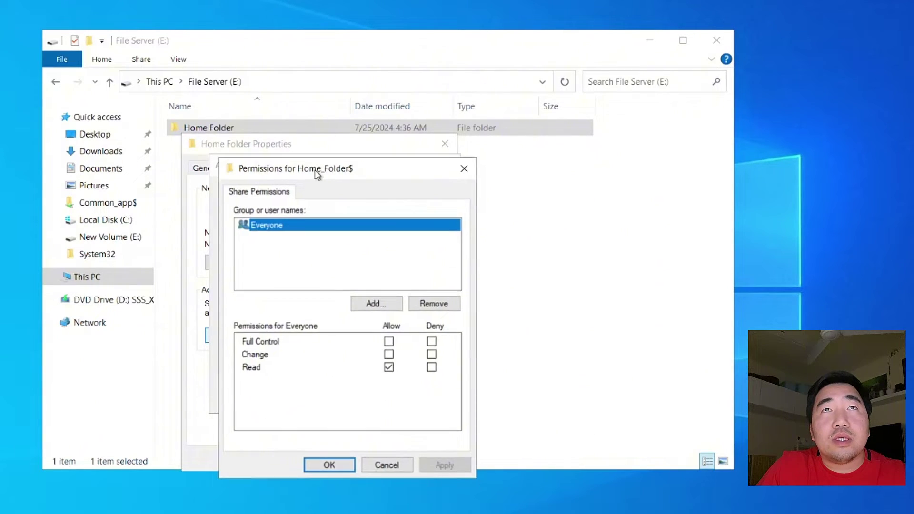
pyautogui.moveTo(317, 174); pyautogui.dragTo(326, 132)
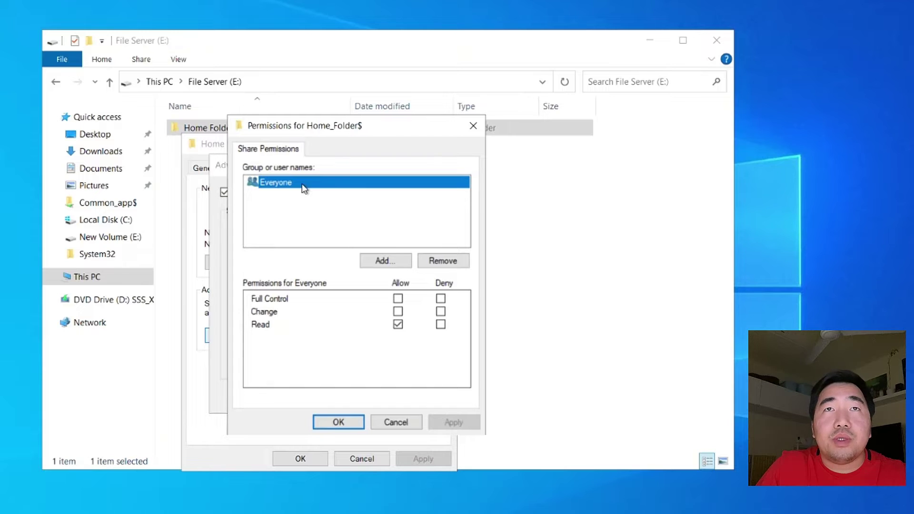
pyautogui.click(434, 264)
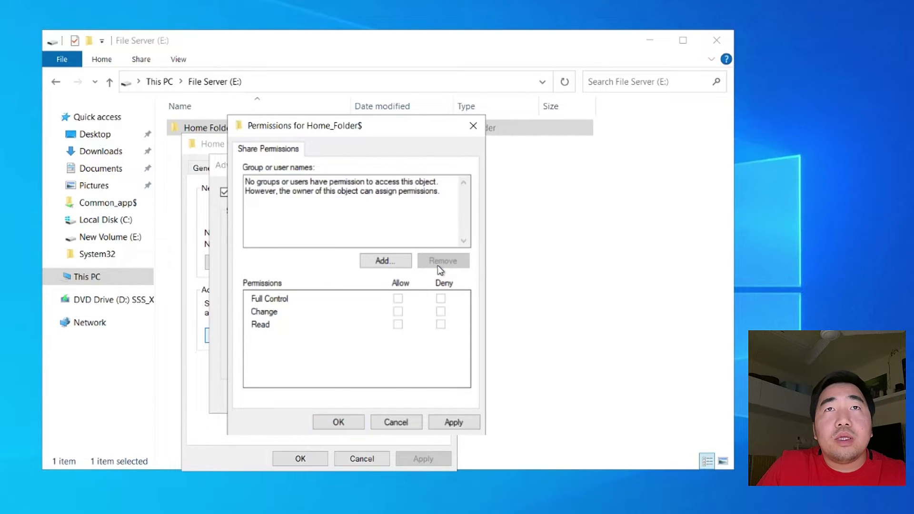
pyautogui.click(374, 263)
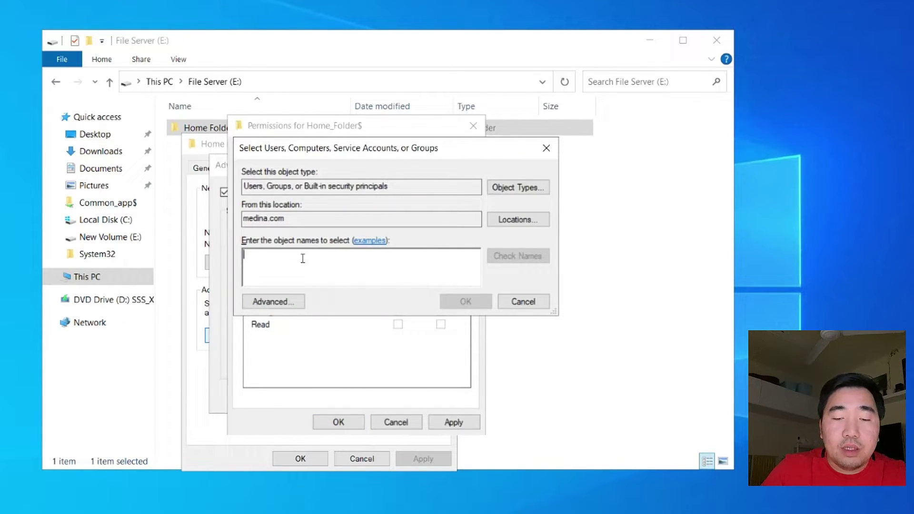
pyautogui.write('Domain used')
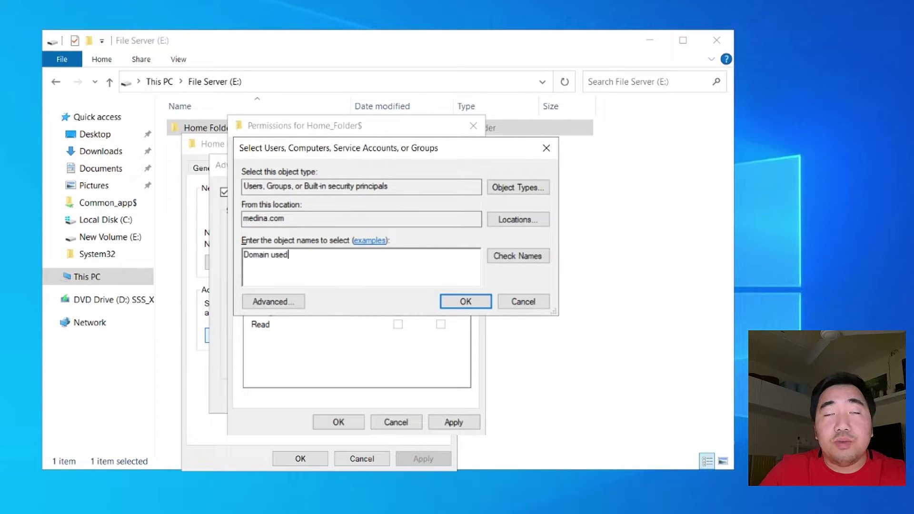
pyautogui.press('BackSpace')
pyautogui.press('BackSpace')
pyautogui.write('ers')
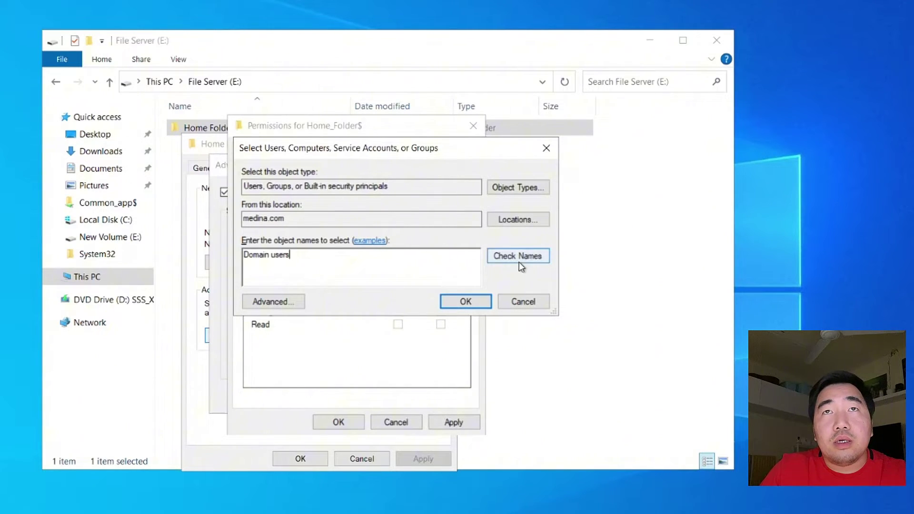
pyautogui.click(518, 256)
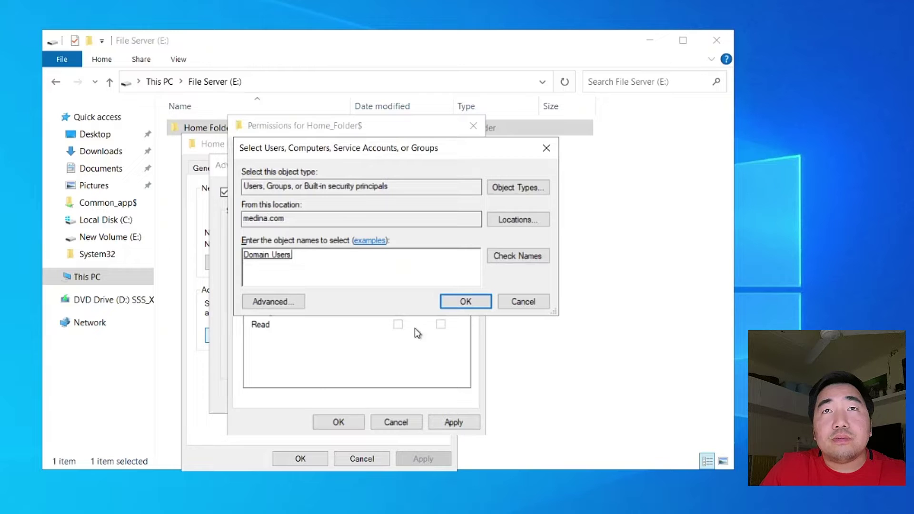
pyautogui.click(456, 309)
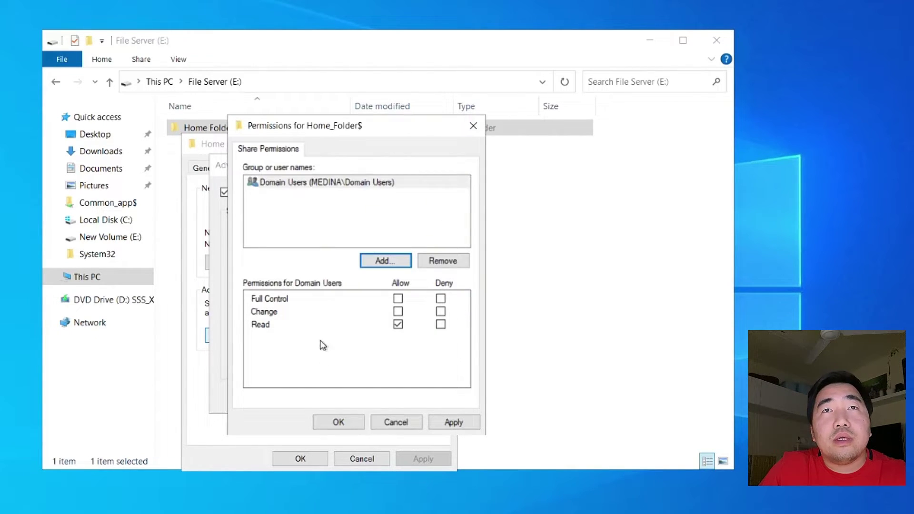
pyautogui.click(399, 298)
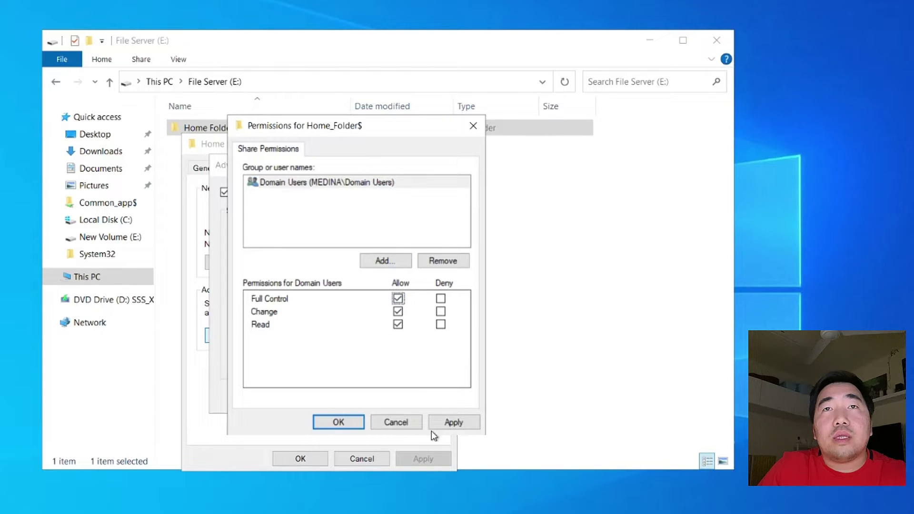
pyautogui.click(454, 423)
pyautogui.click(349, 425)
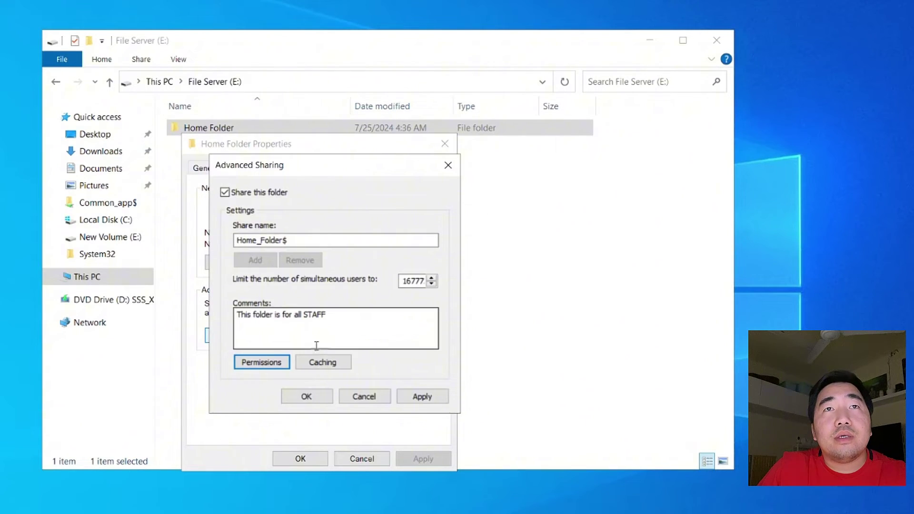
# - Apply the advanced sharing settings and show Home Folder's Security permissions
pyautogui.click(426, 398)
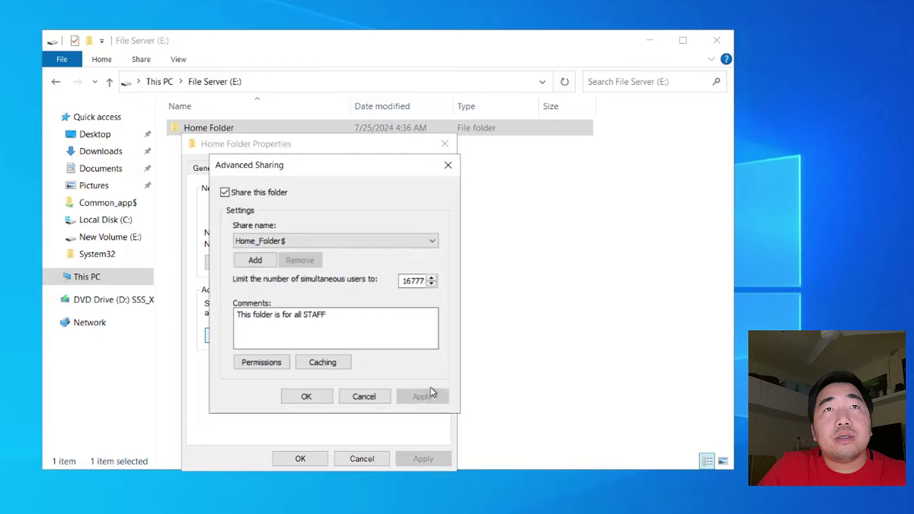
pyautogui.click(307, 397)
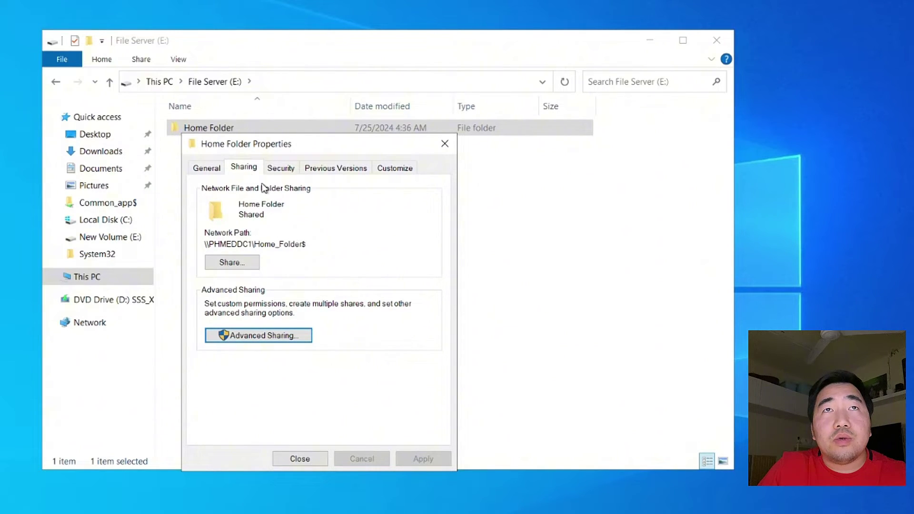
pyautogui.click(281, 174)
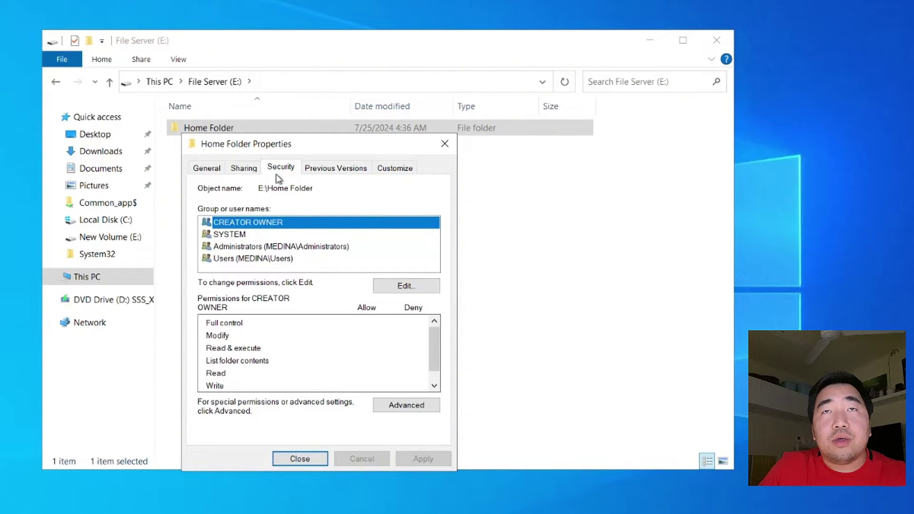
# - Try removing the inherited Users Special entry, then choose Disable inheritance instead
pyautogui.click(406, 406)
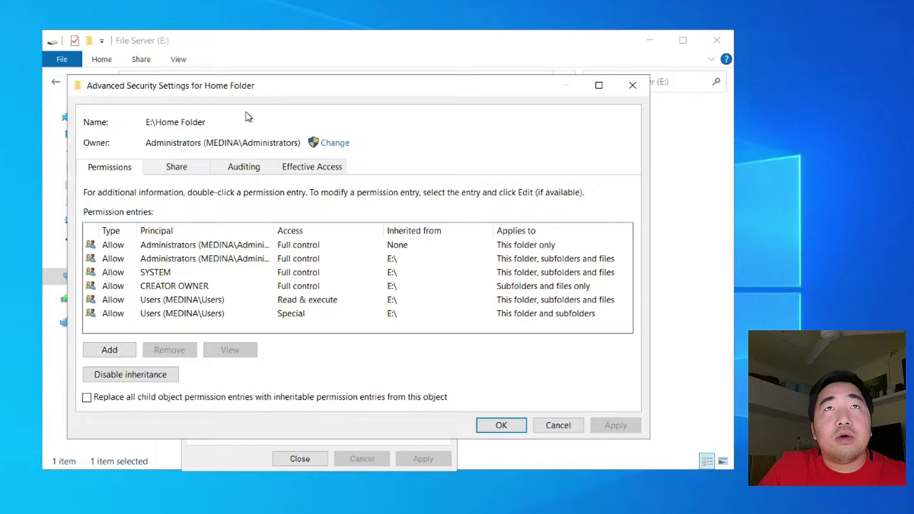
pyautogui.moveTo(296, 116); pyautogui.dragTo(299, 116)
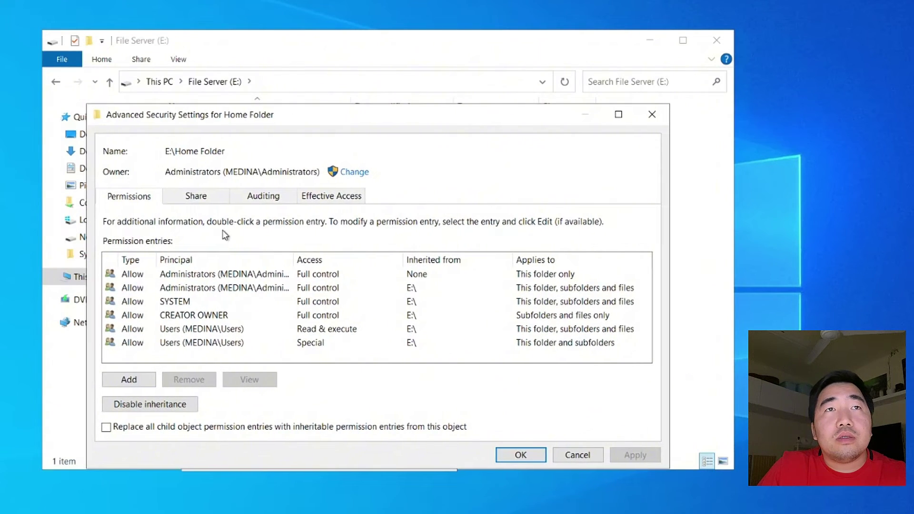
pyautogui.click(200, 343)
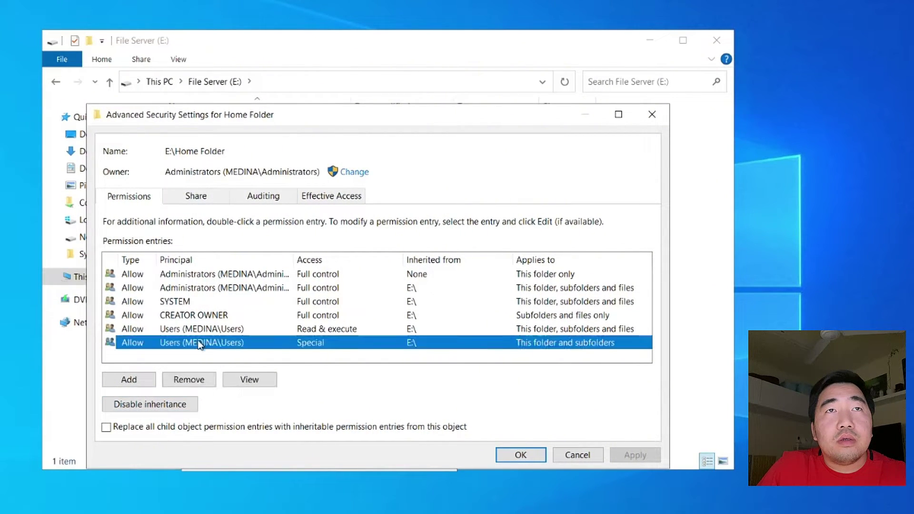
pyautogui.click(193, 379)
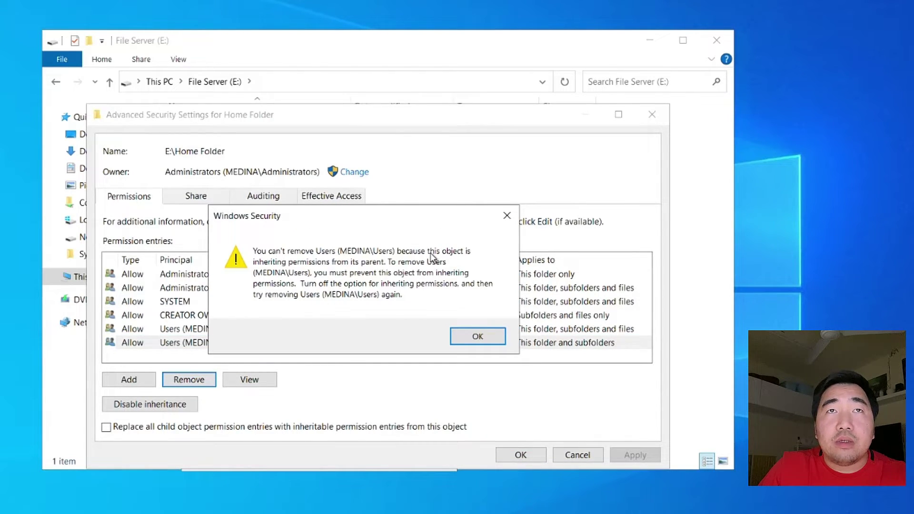
pyautogui.click(482, 338)
pyautogui.click(170, 408)
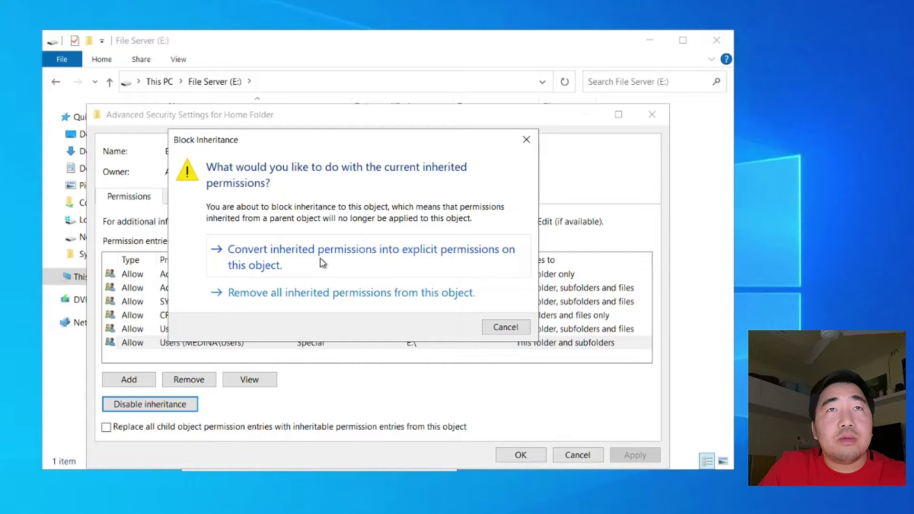
# - Convert inherited permissions to explicit ones and remove both Users entries
pyautogui.click(329, 261)
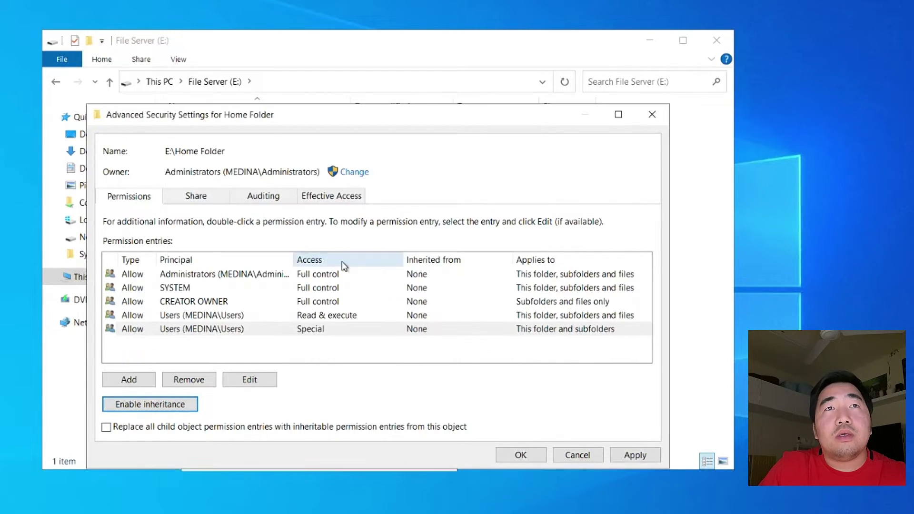
pyautogui.click(180, 333)
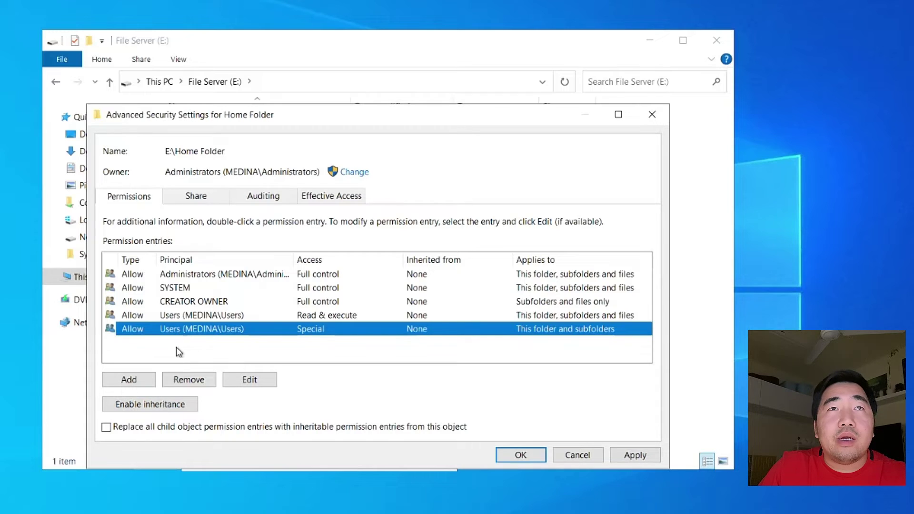
pyautogui.click(189, 380)
pyautogui.click(212, 317)
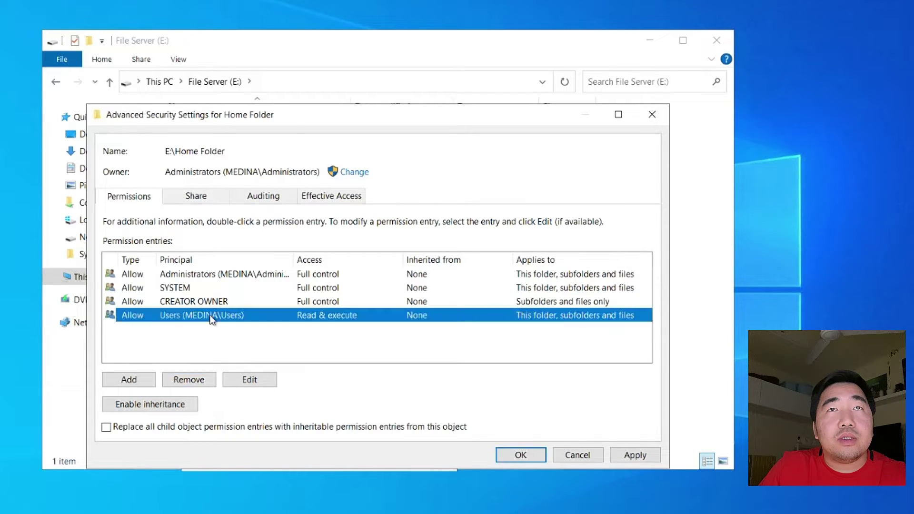
pyautogui.click(189, 380)
# - Review the remaining CREATOR OWNER, SYSTEM and Administrators entries and apply the changes
pyautogui.click(190, 303)
pyautogui.click(236, 290)
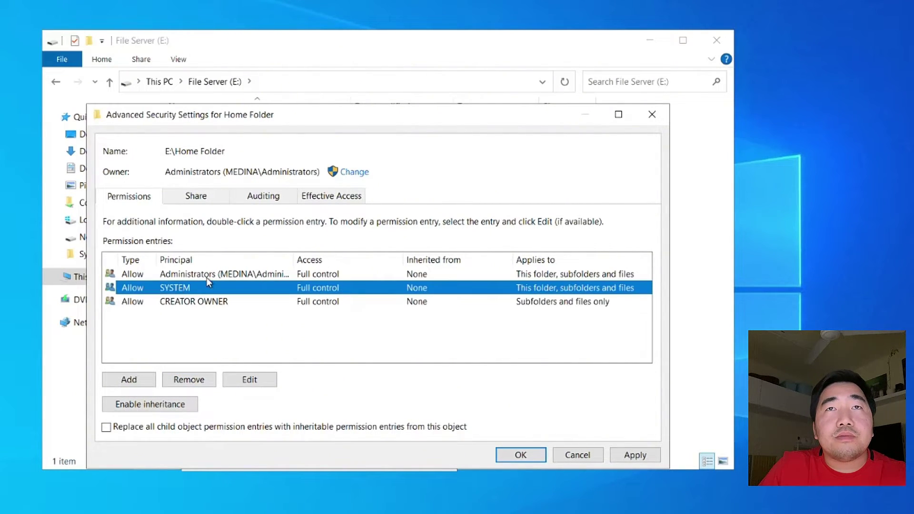
pyautogui.click(207, 277)
pyautogui.click(191, 302)
pyautogui.click(188, 289)
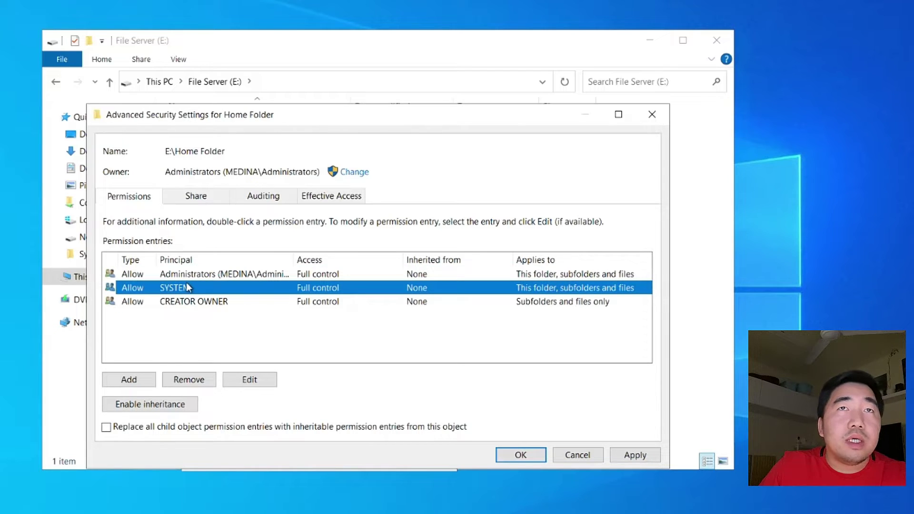
pyautogui.click(185, 275)
pyautogui.click(182, 289)
pyautogui.click(191, 302)
pyautogui.click(189, 289)
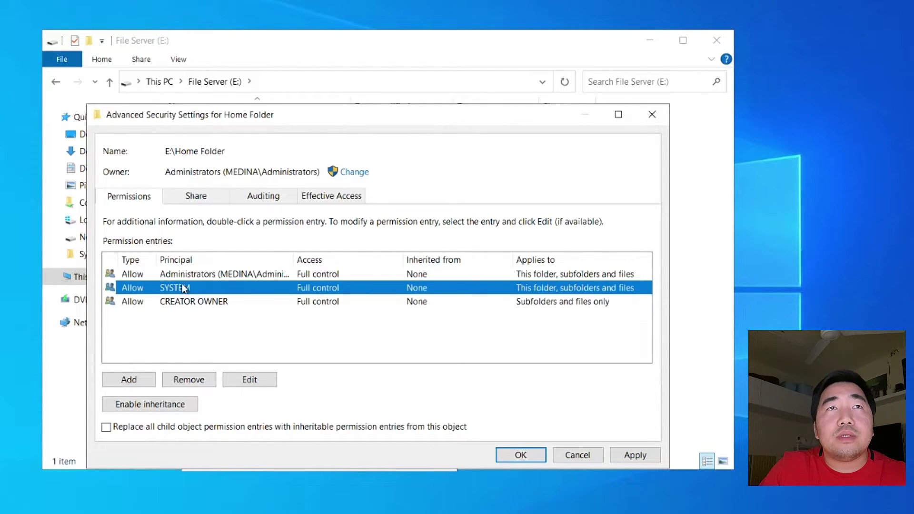
pyautogui.click(190, 275)
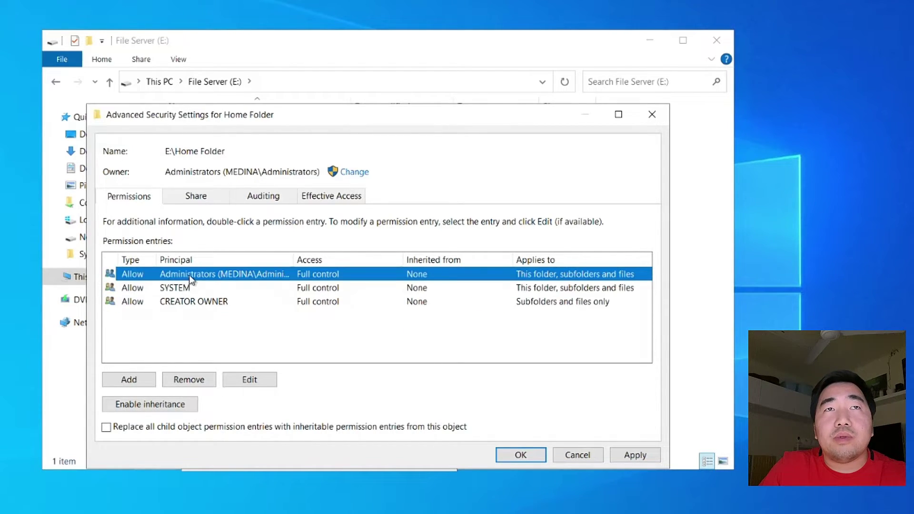
pyautogui.click(631, 456)
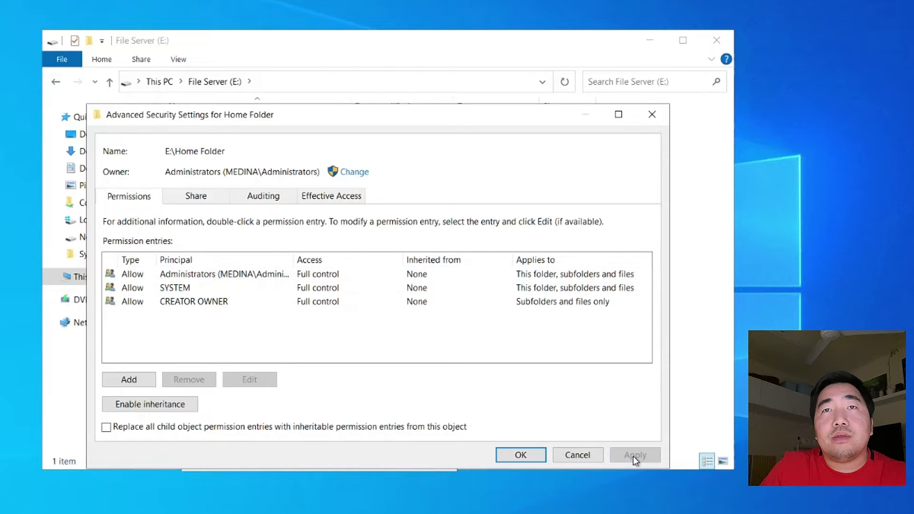
pyautogui.click(521, 455)
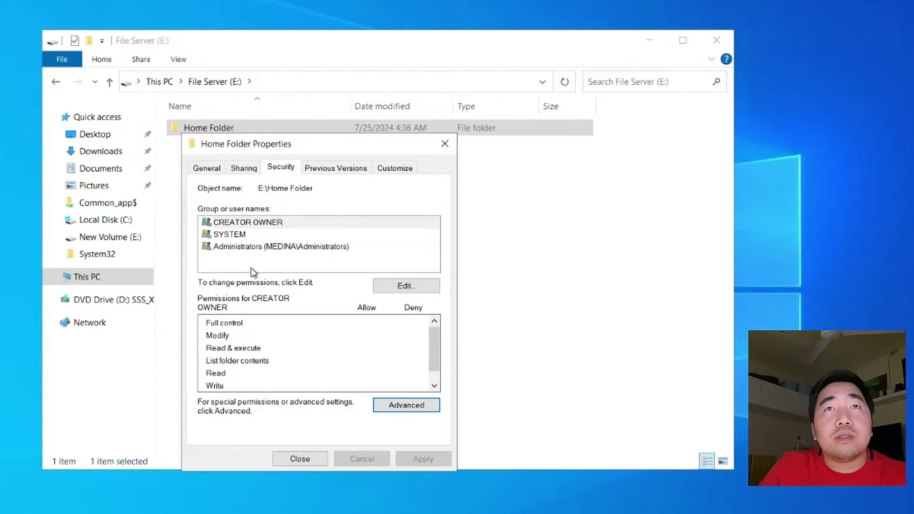
# - Edit Home Folder's security permissions and bring up the dialog for adding a group
pyautogui.click(296, 256)
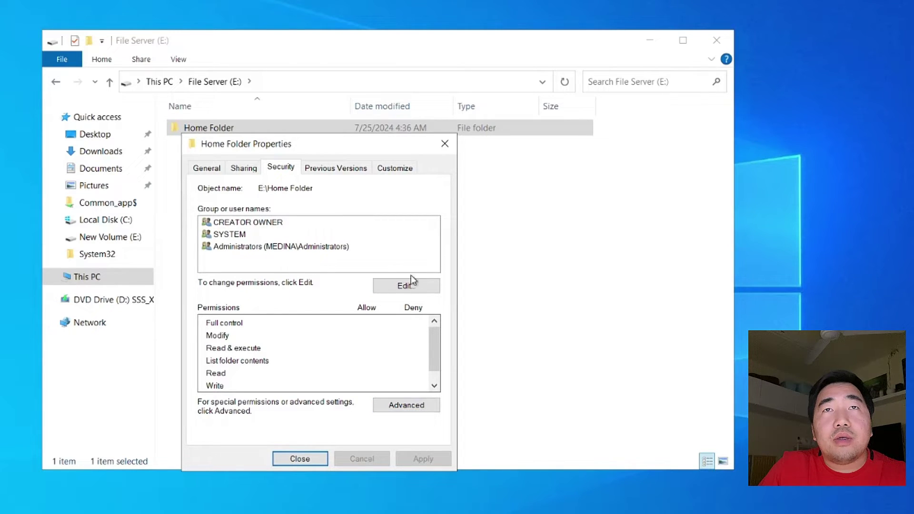
pyautogui.click(410, 287)
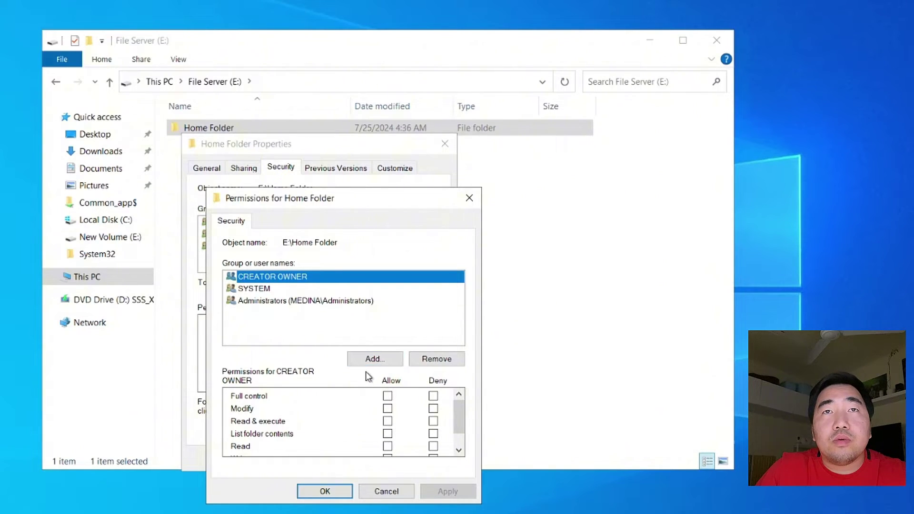
pyautogui.click(371, 361)
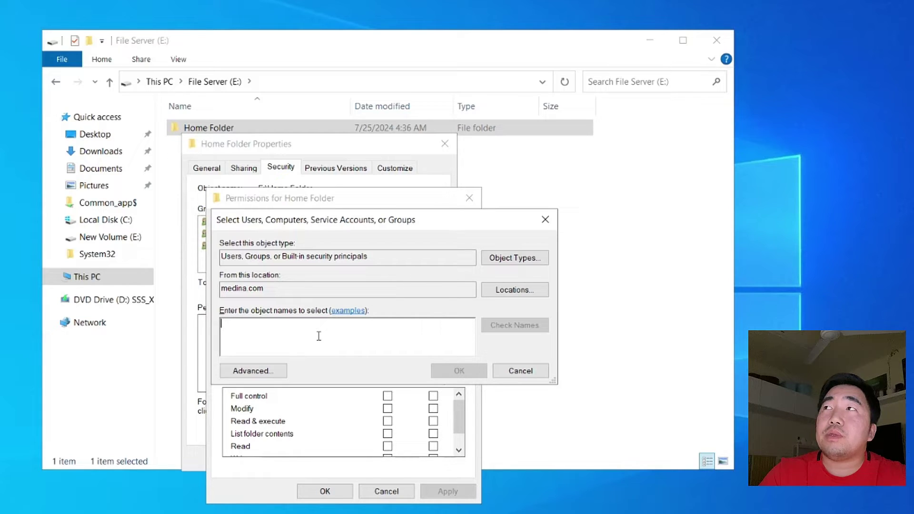
# - Search 'backup' and add Backup Administrator and Backup Operators to Home Folder's permissions
pyautogui.write('backuo')
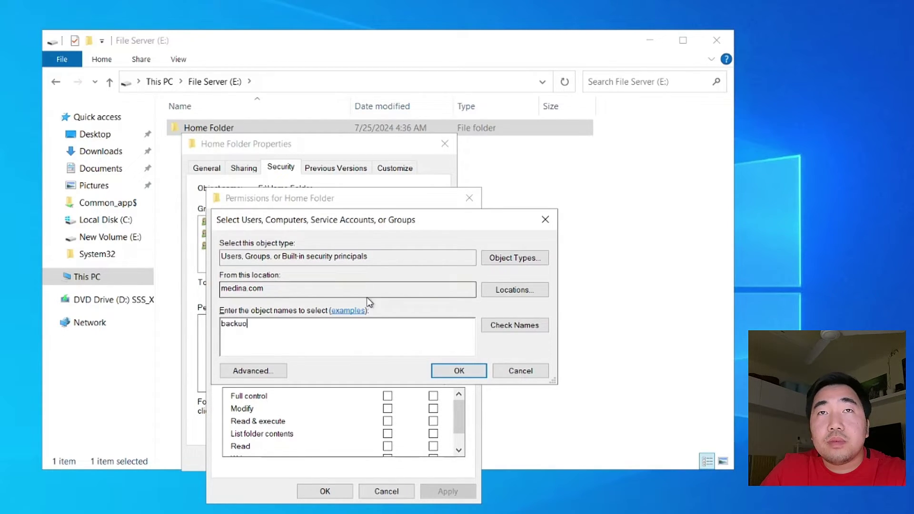
pyautogui.press('BackSpace')
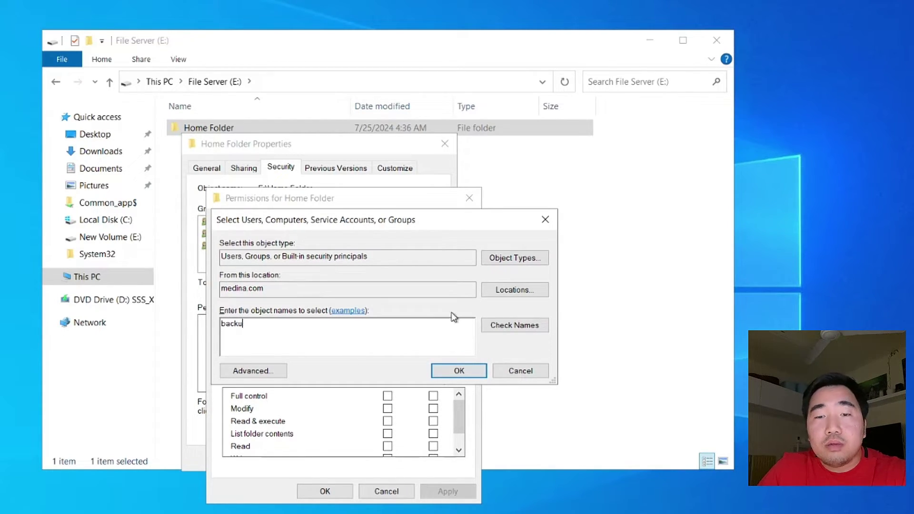
pyautogui.write('p')
pyautogui.click(511, 329)
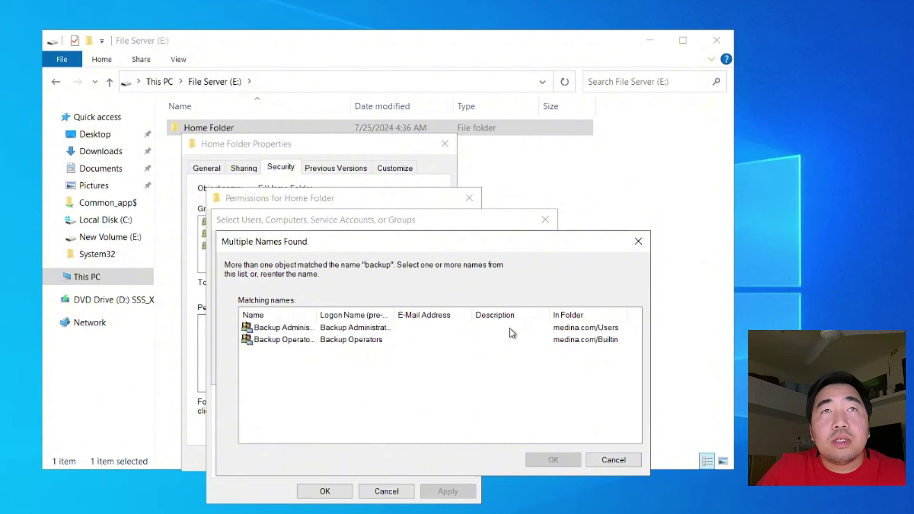
pyautogui.moveTo(324, 244); pyautogui.dragTo(282, 203)
pyautogui.click(242, 291)
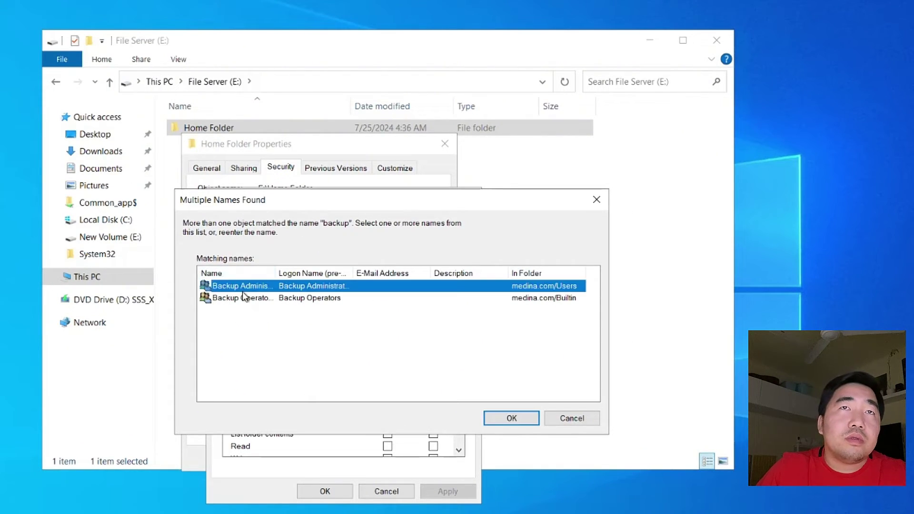
pyautogui.keyDown('ctrl'); pyautogui.click(242, 295); pyautogui.keyUp('ctrl')
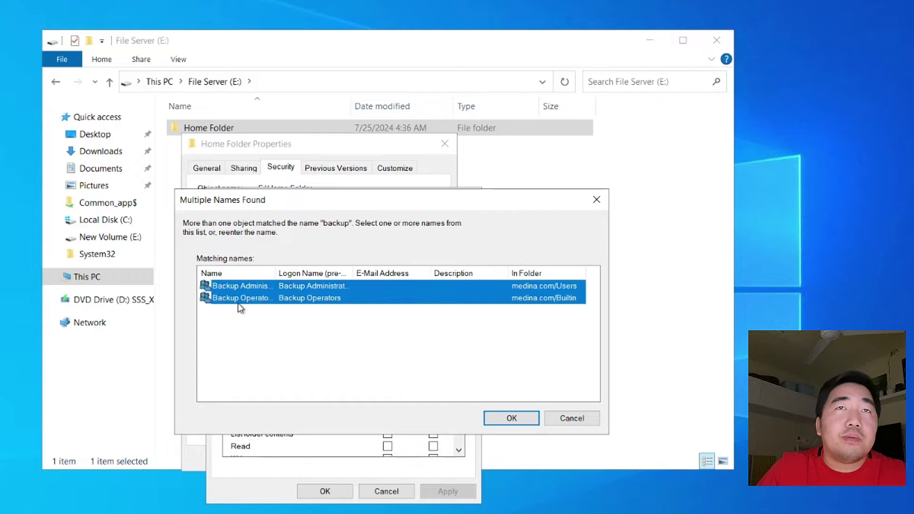
pyautogui.click(511, 419)
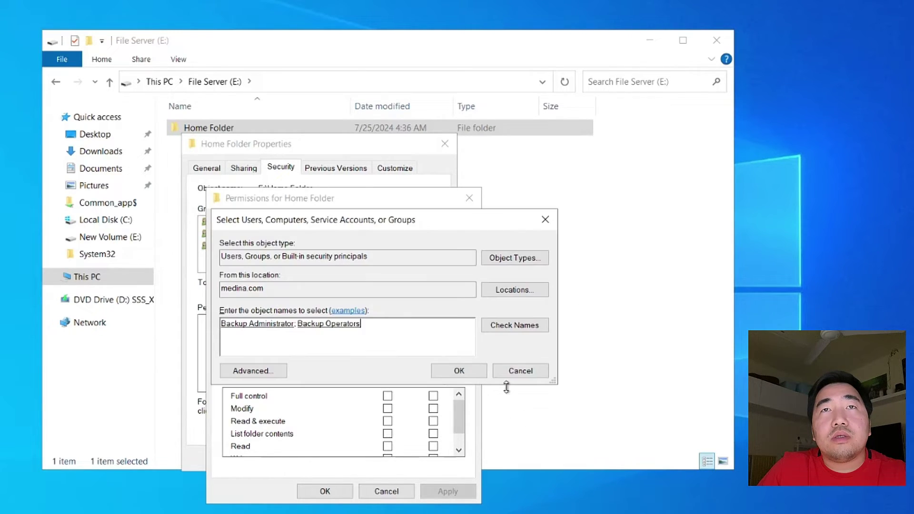
pyautogui.click(452, 374)
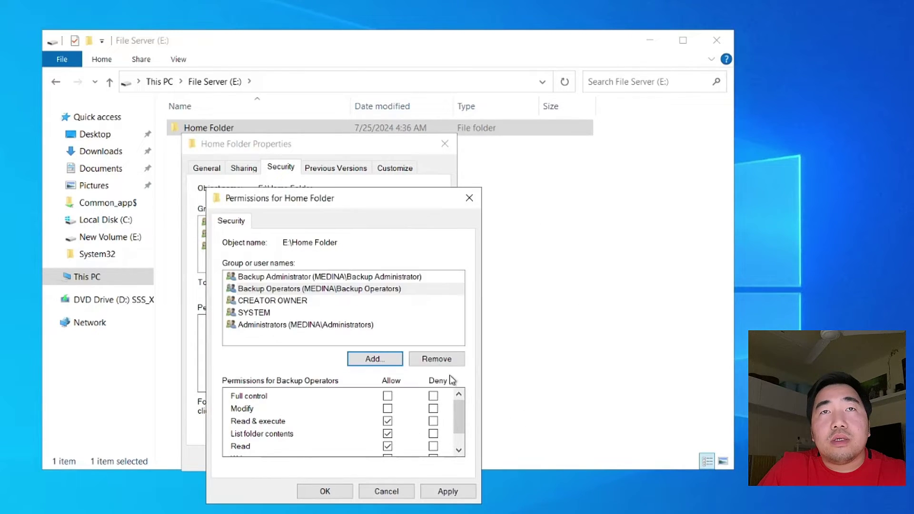
# - Allow Backup Operators Full control, apply, and close Home Folder's properties
pyautogui.click(388, 396)
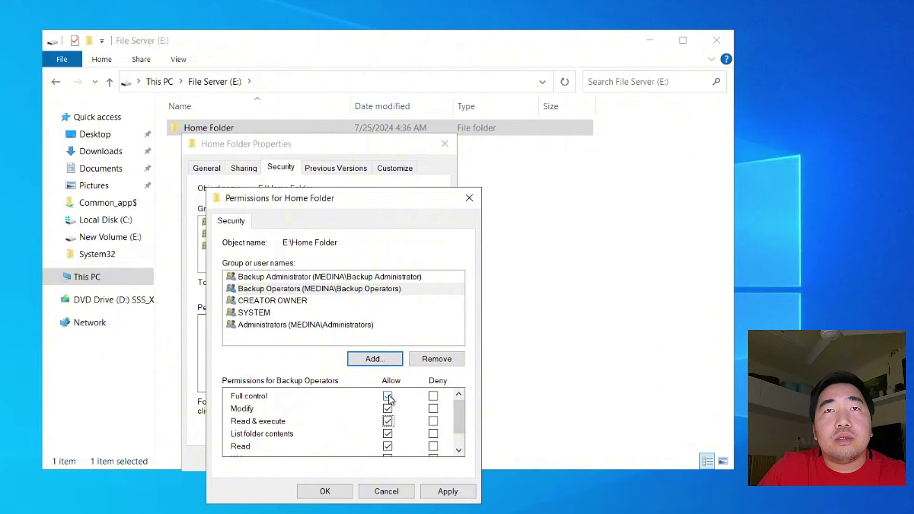
pyautogui.scroll(-1, 404, 443)
pyautogui.scroll(1, 404, 442)
pyautogui.click(448, 491)
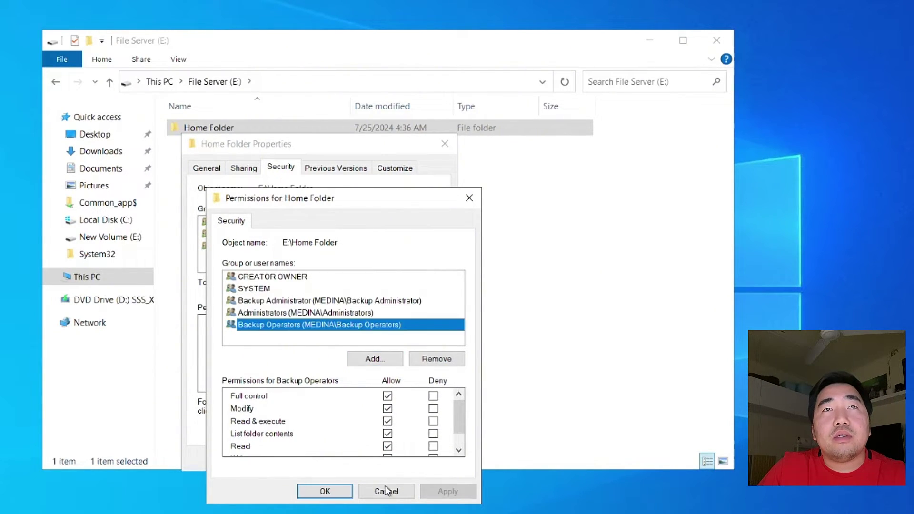
pyautogui.click(324, 492)
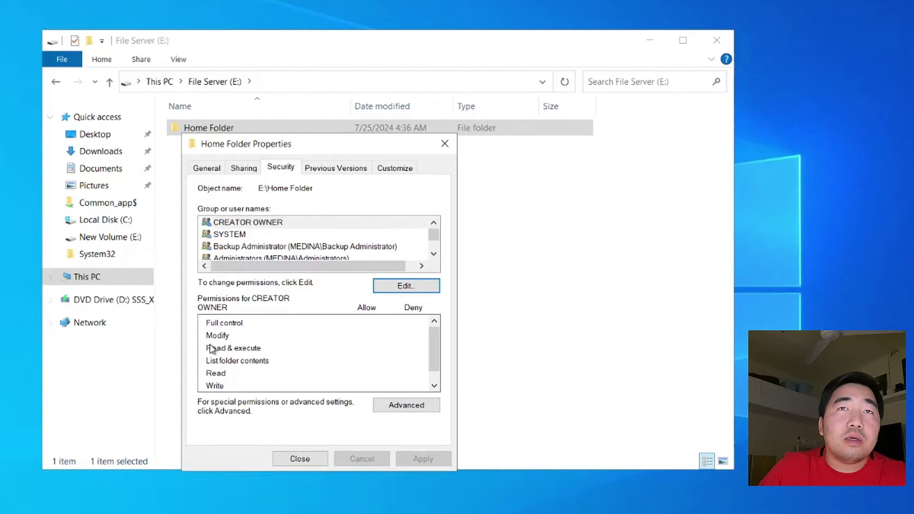
pyautogui.click(299, 457)
# - Switch to Active Directory Users and Computers, close File Server (E:), and enlarge the console
pyautogui.click(326, 322)
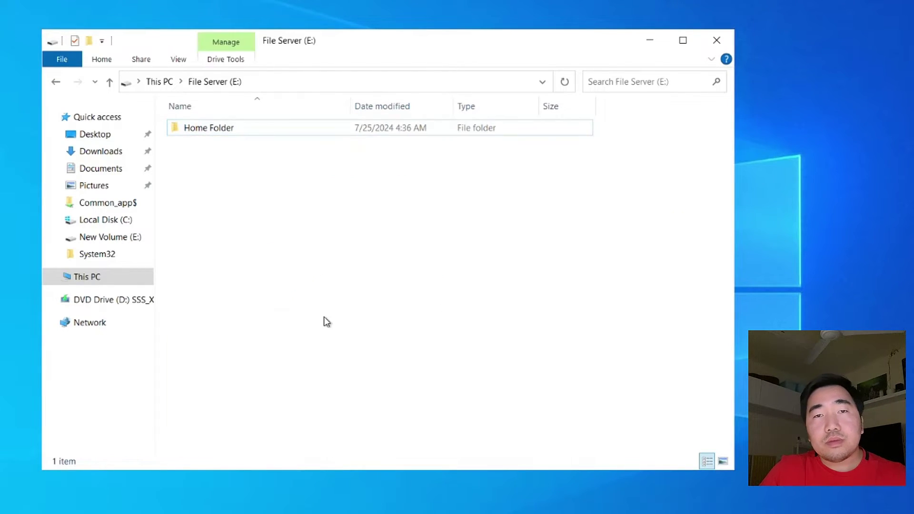
pyautogui.moveTo(347, 44); pyautogui.dragTo(343, 35)
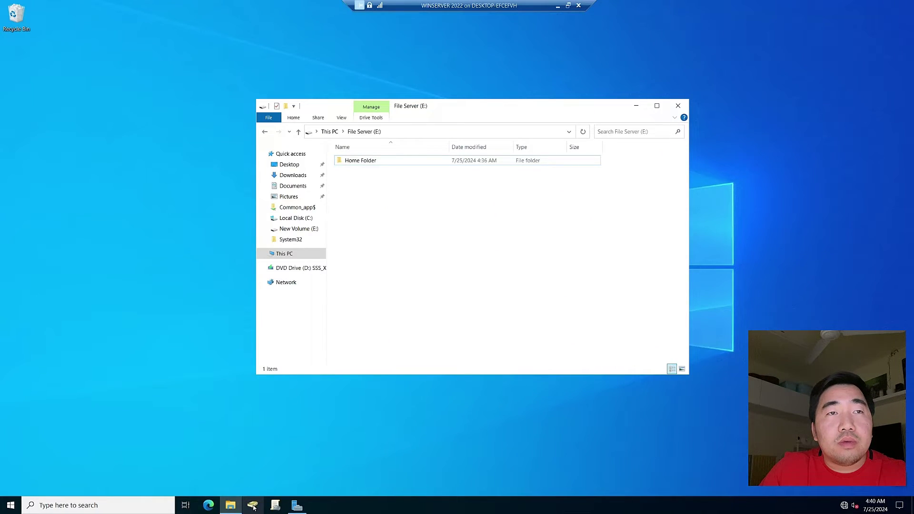
pyautogui.click(253, 505)
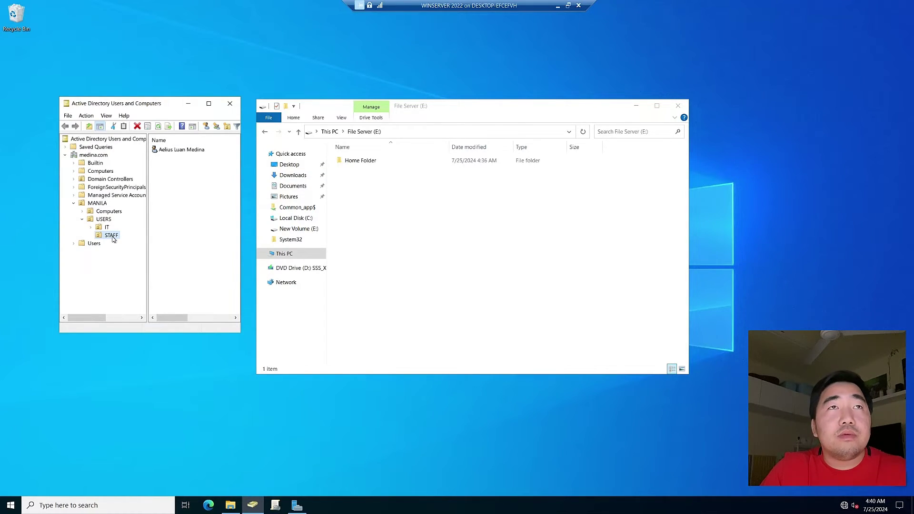
pyautogui.click(678, 106)
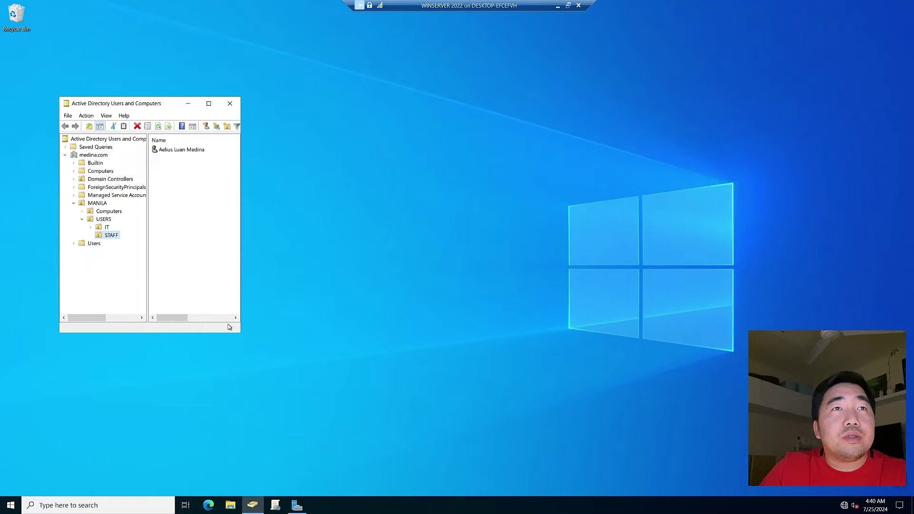
pyautogui.moveTo(240, 333); pyautogui.dragTo(499, 392)
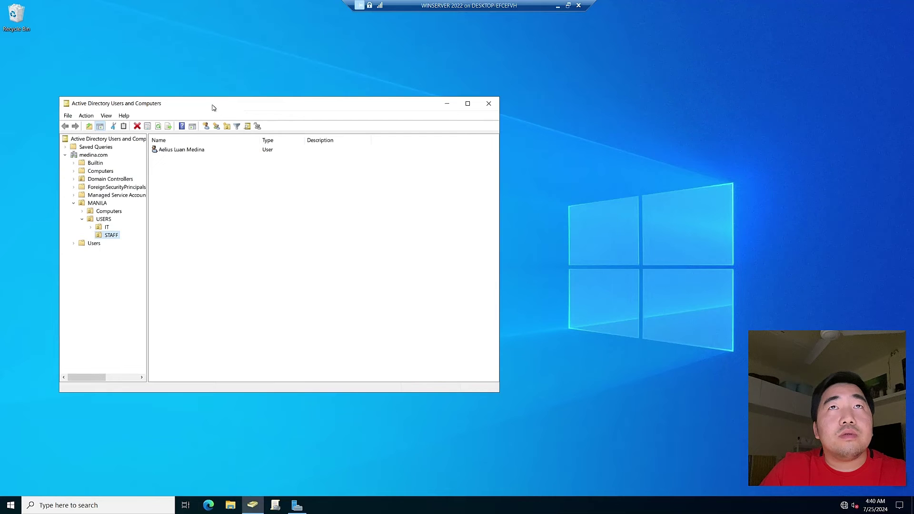
pyautogui.moveTo(213, 108); pyautogui.dragTo(365, 91)
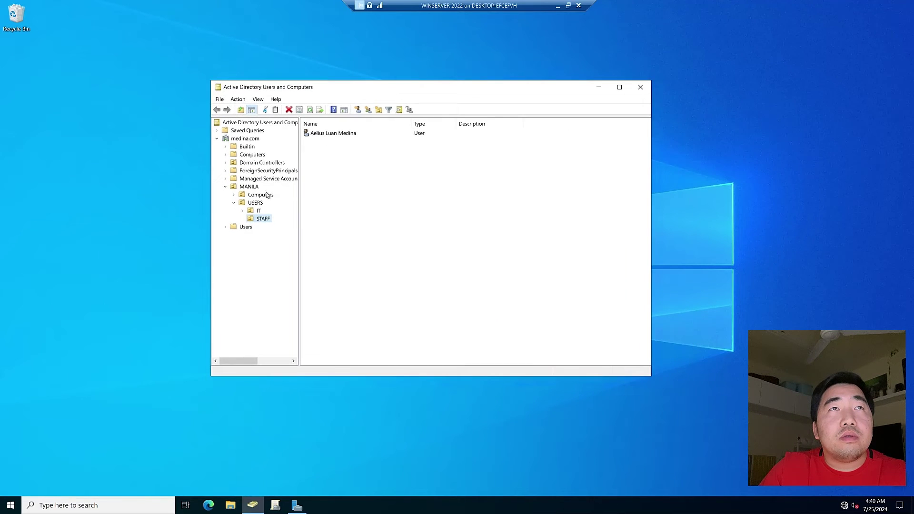
# - Create the first new staff user account in the STAFF organizational unit
pyautogui.rightClick(259, 220)
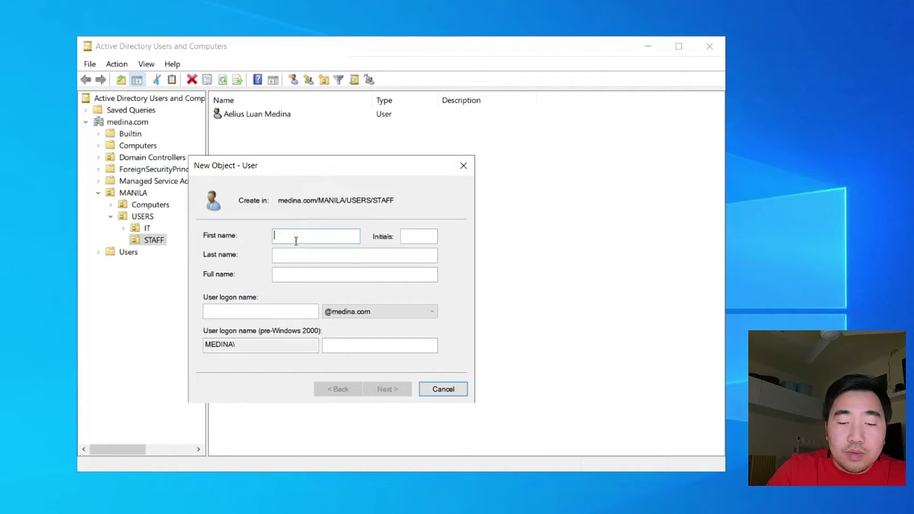
pyautogui.click(364, 230)
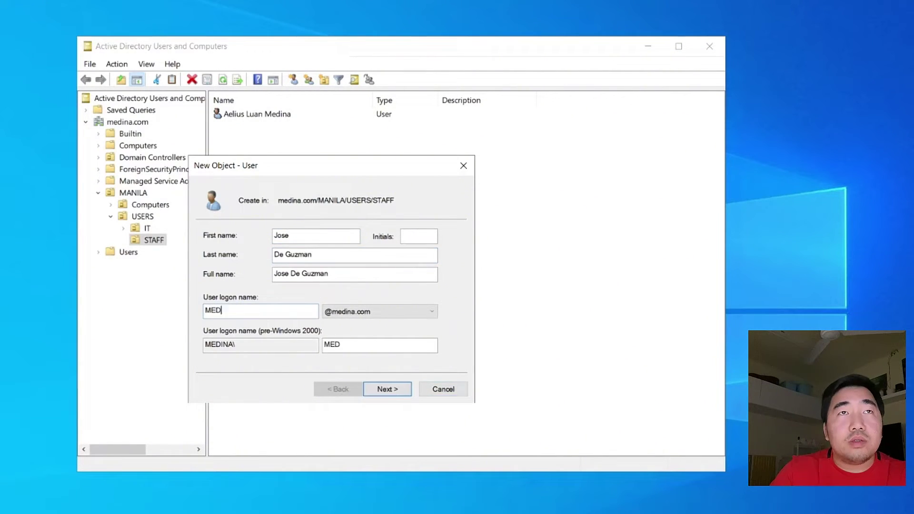
pyautogui.click(387, 389)
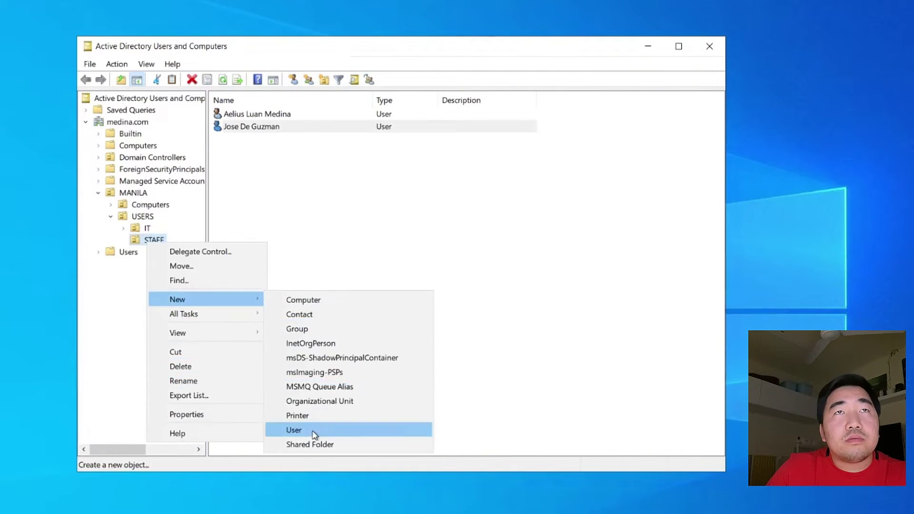
# - Create the remaining staff users in STAFF with first name, last name, logon name and password
pyautogui.click(294, 430)
pyautogui.click(224, 223)
pyautogui.click(190, 287)
pyautogui.click(320, 358)
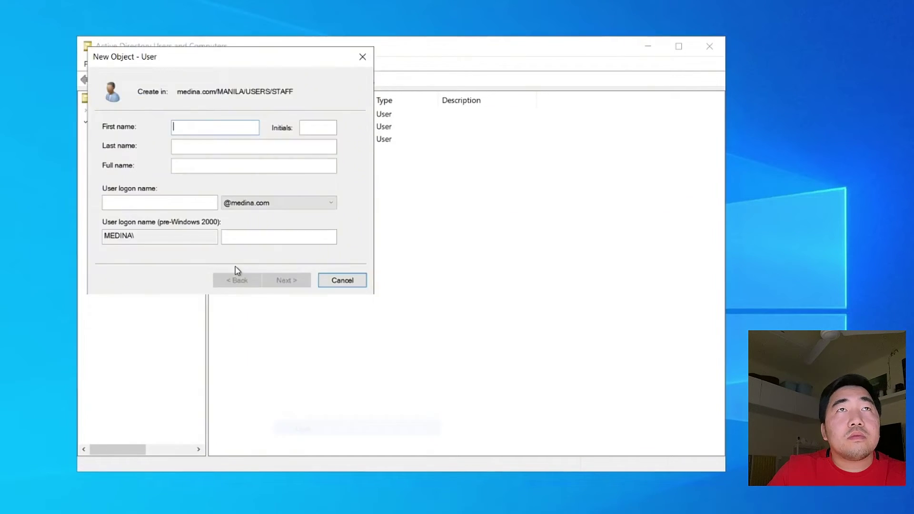
pyautogui.write('Coco')
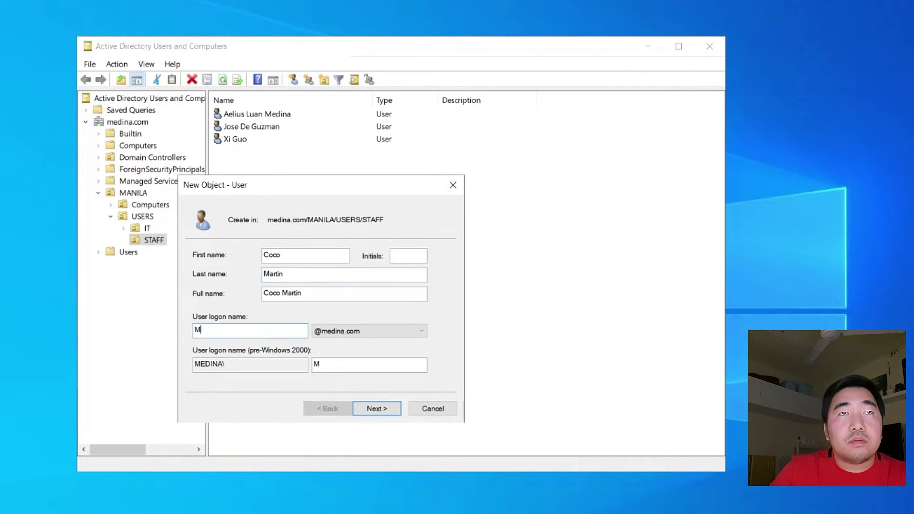
pyautogui.click(376, 408)
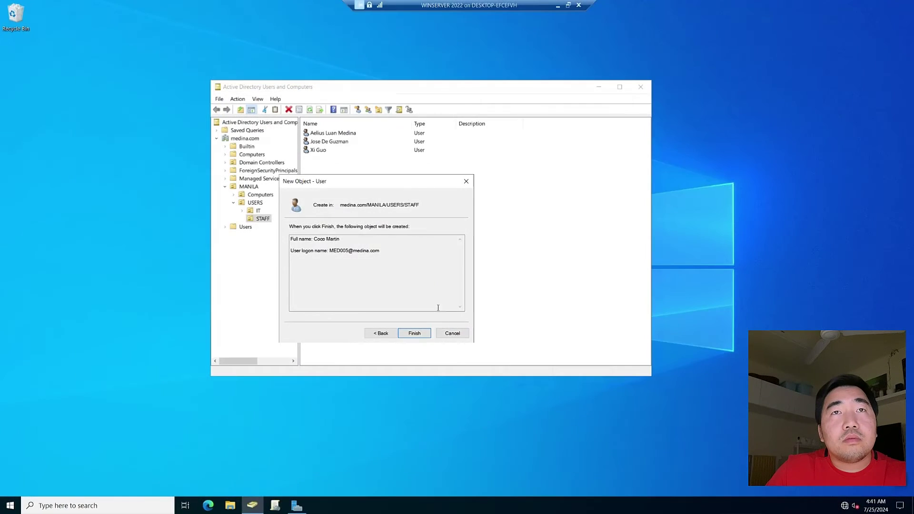
pyautogui.click(414, 333)
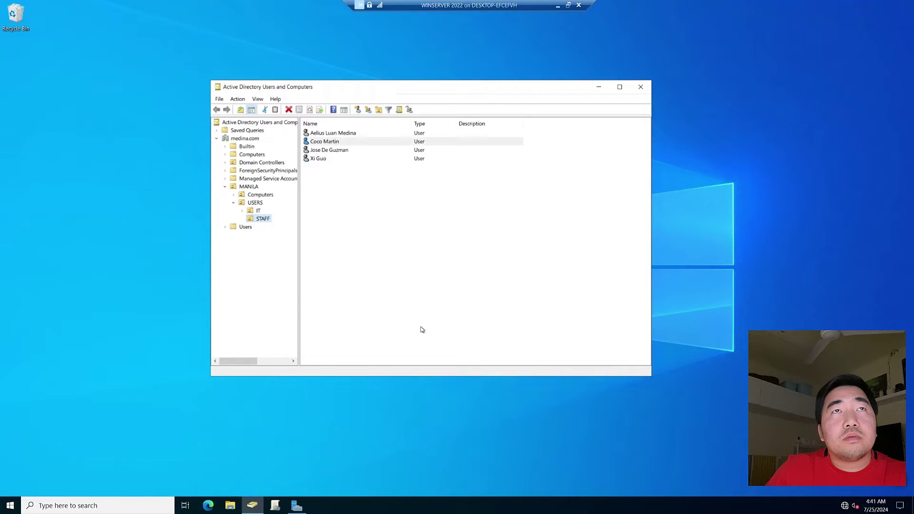
# - Review the newly created staff accounts listed in STAFF
pyautogui.click(318, 141)
pyautogui.click(317, 151)
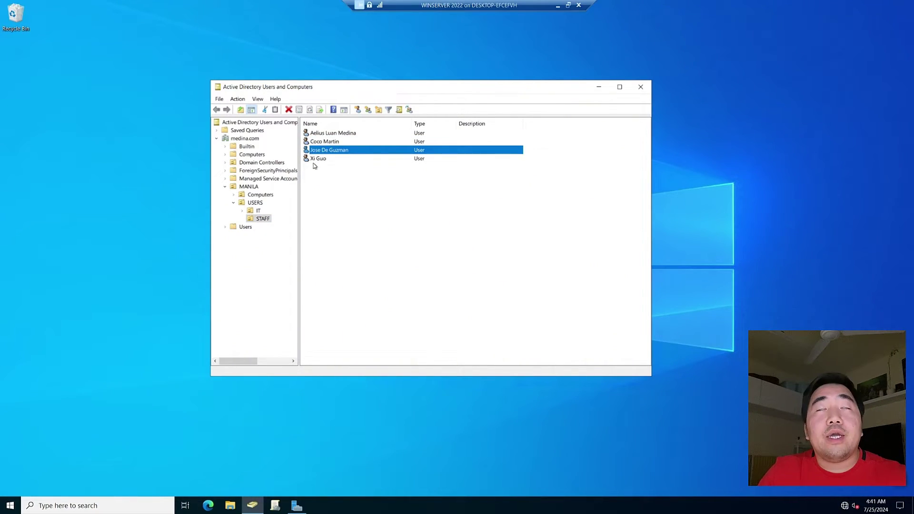
pyautogui.click(324, 142)
pyautogui.click(318, 159)
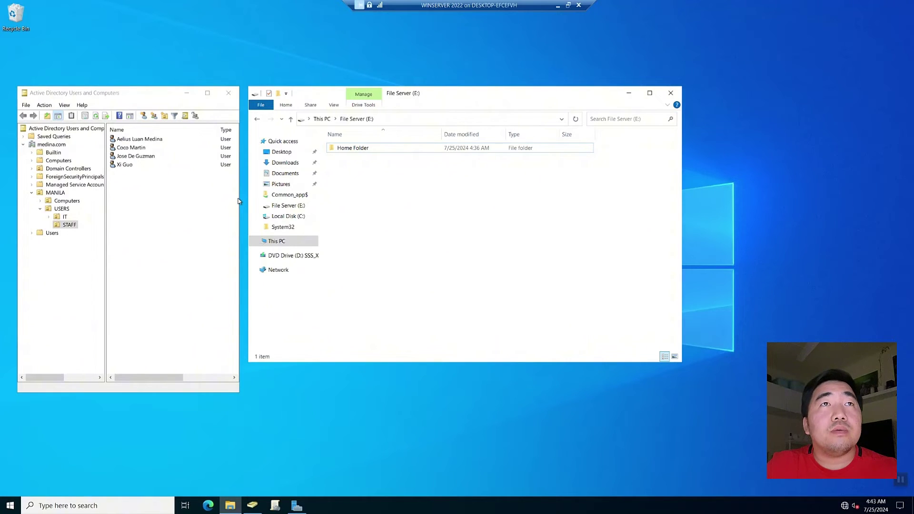
# - Open the Properties of the File Server (E:) drive from This PC
pyautogui.click(275, 242)
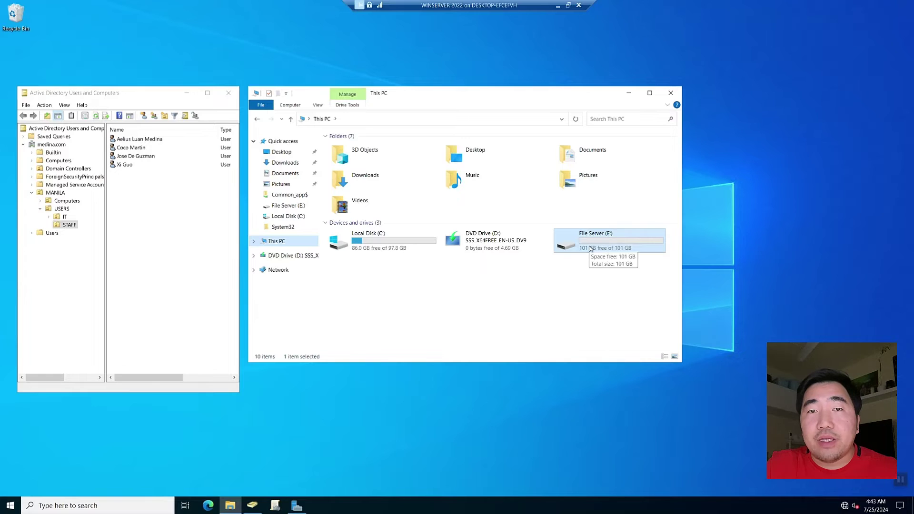
pyautogui.rightClick(600, 243)
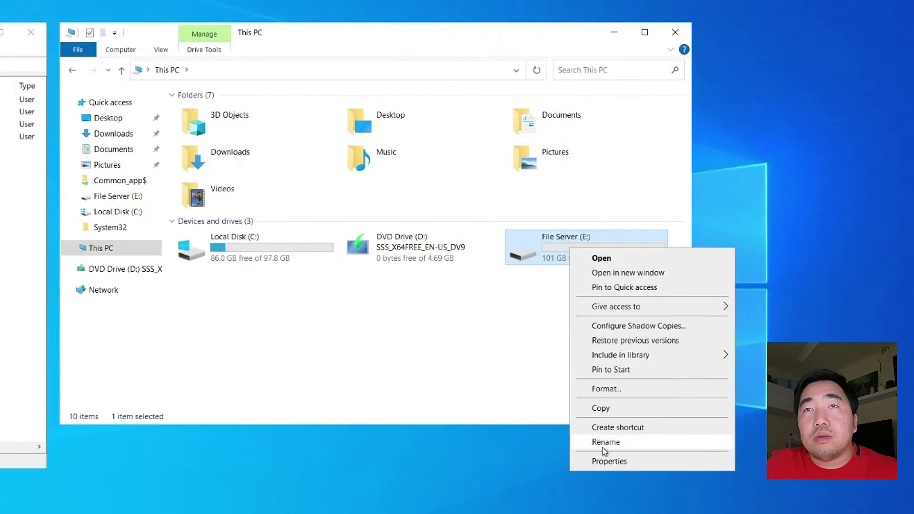
pyautogui.rightClick(550, 245)
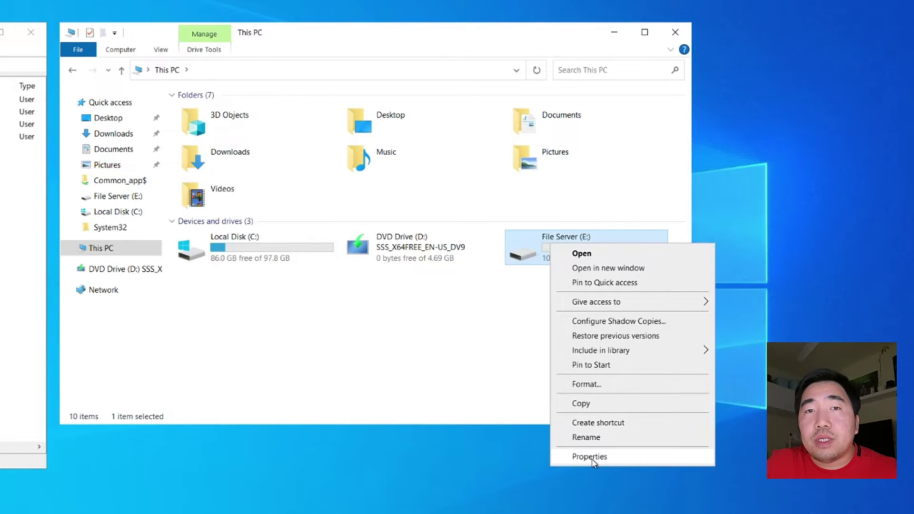
pyautogui.click(590, 457)
# - On the Quota tab, enable quota management, deny space over limit, and log limit and warning events
pyautogui.moveTo(614, 255); pyautogui.dragTo(353, 191)
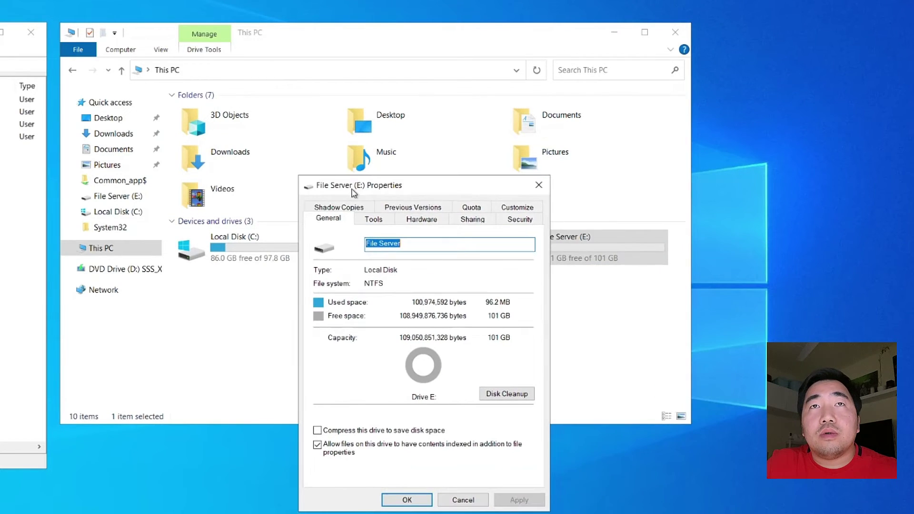
pyautogui.click(472, 208)
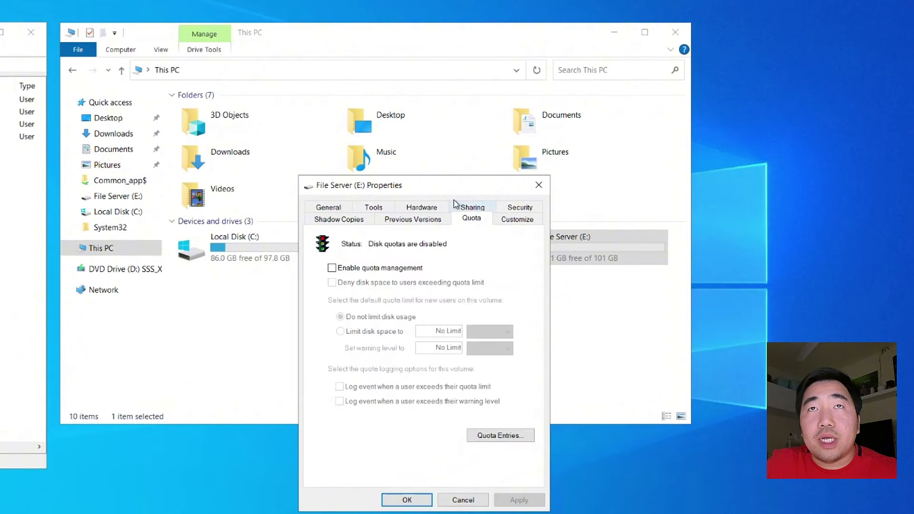
pyautogui.moveTo(429, 186); pyautogui.dragTo(417, 173)
pyautogui.click(320, 255)
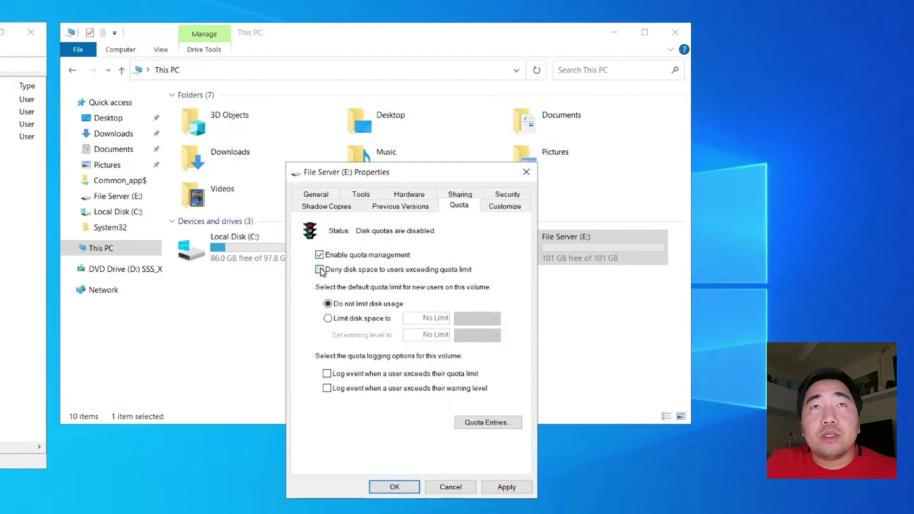
pyautogui.click(320, 270)
pyautogui.click(326, 373)
pyautogui.click(326, 388)
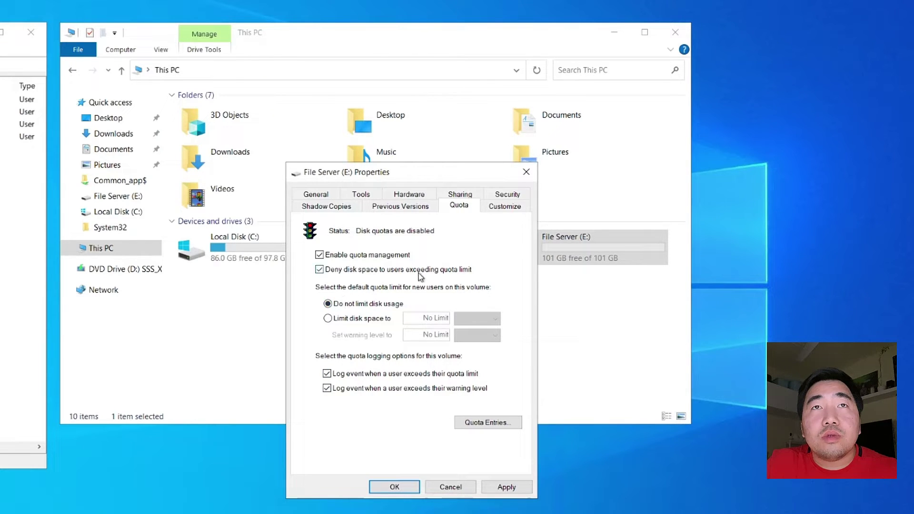
# - Open Quota Entries and add one new entry for the three staff logon names, verified with Check Names
pyautogui.click(479, 425)
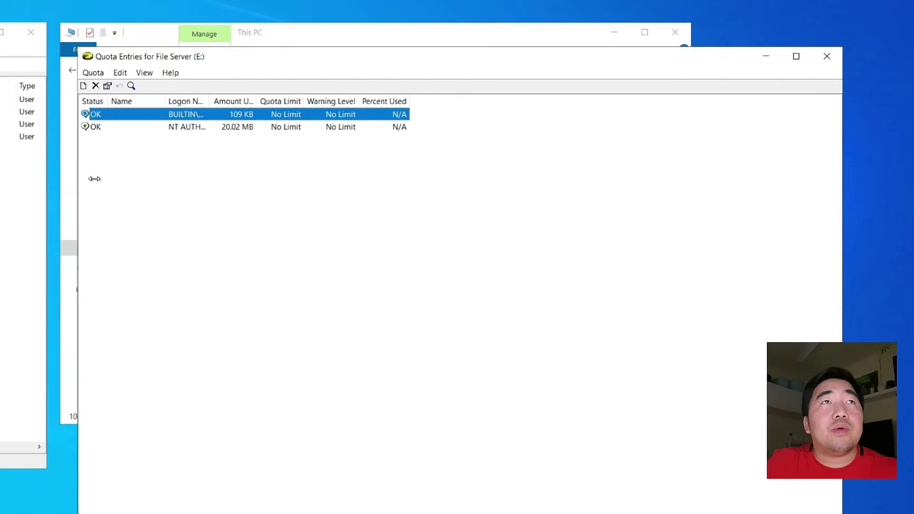
pyautogui.moveTo(339, 65); pyautogui.dragTo(318, 30)
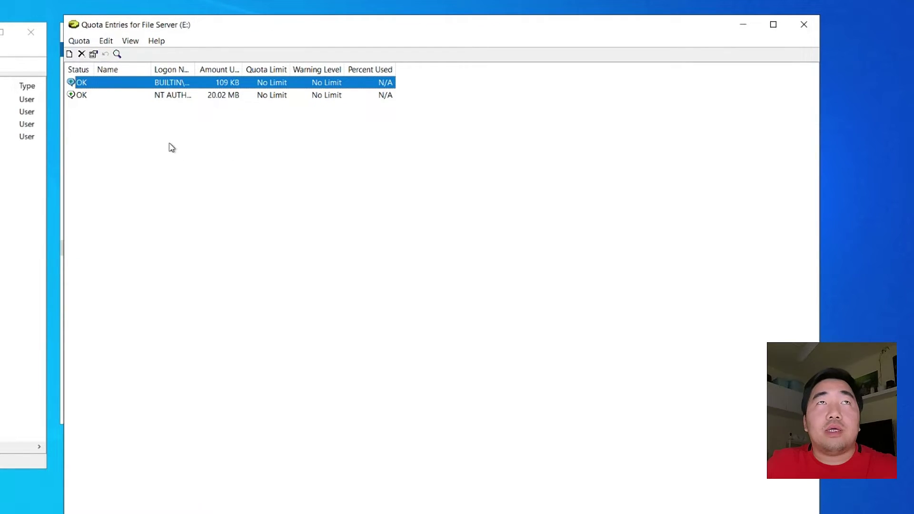
pyautogui.click(74, 42)
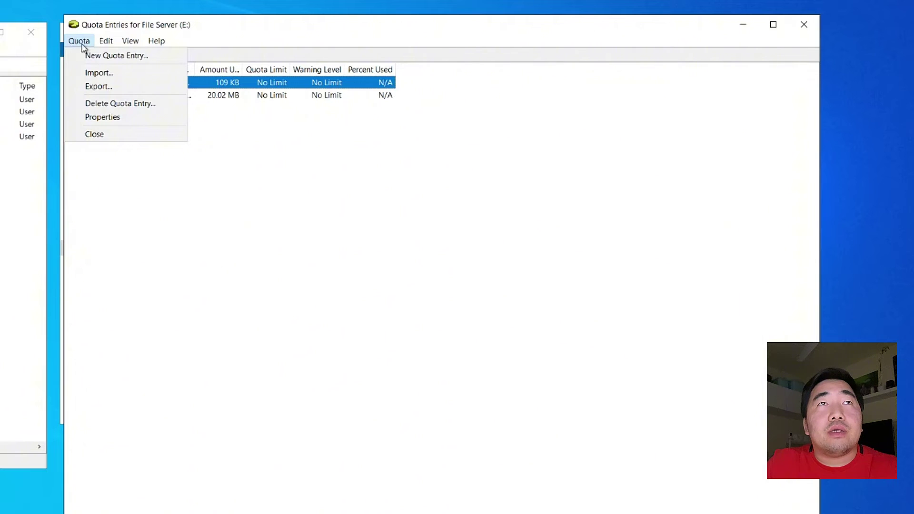
pyautogui.click(101, 56)
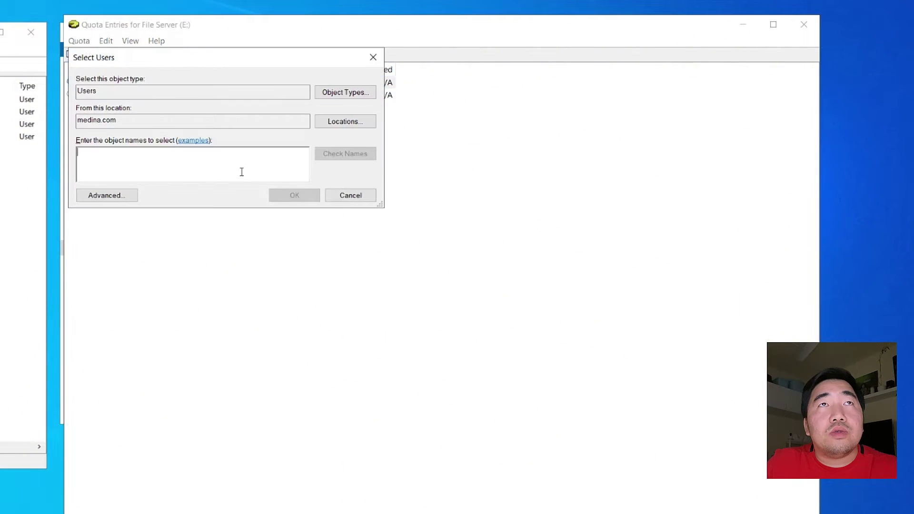
pyautogui.moveTo(192, 62); pyautogui.dragTo(266, 174)
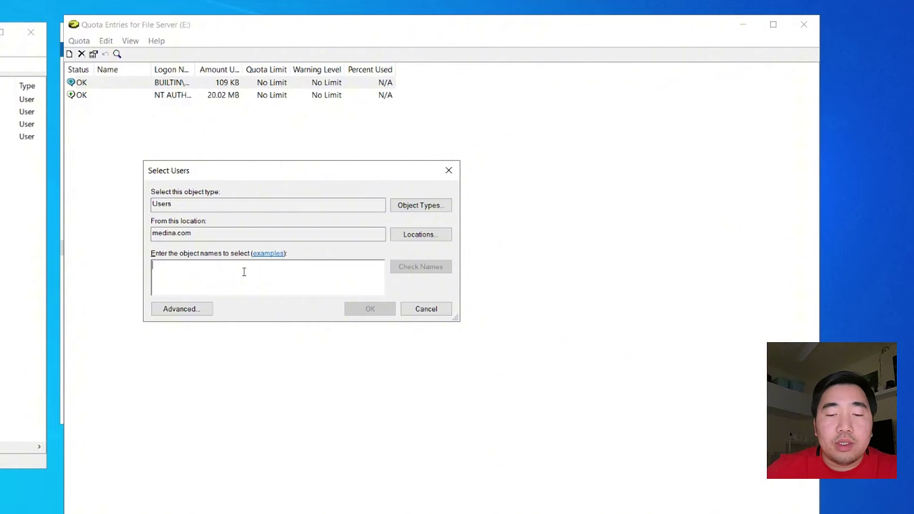
pyautogui.write('Med')
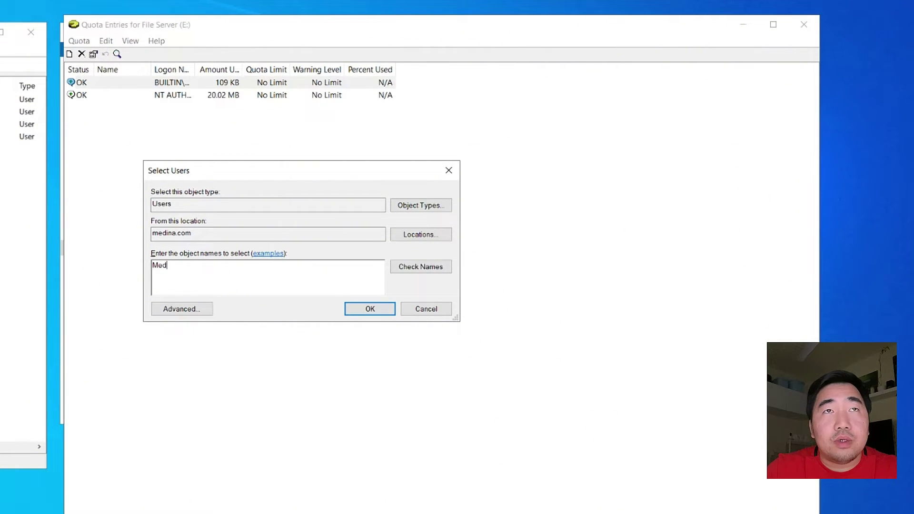
pyautogui.write('003')
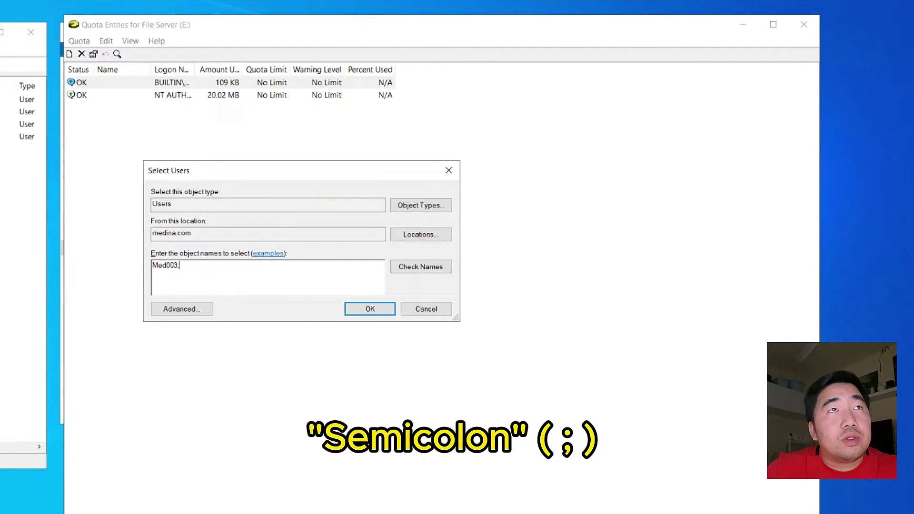
pyautogui.write('ed')
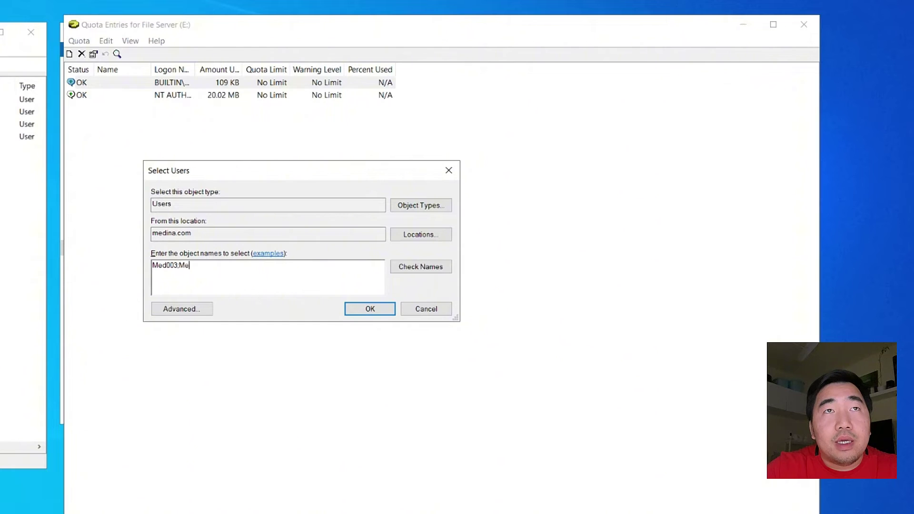
pyautogui.write('004')
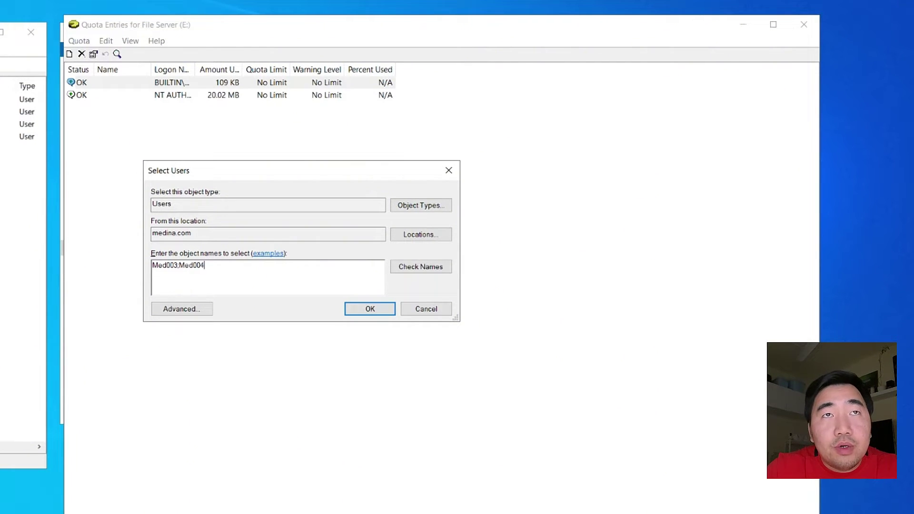
pyautogui.write(';')
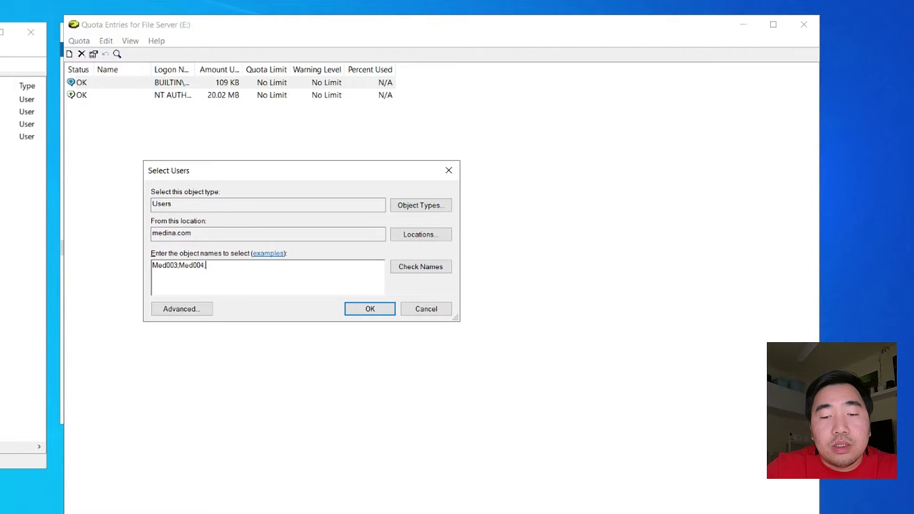
pyautogui.write('Med00')
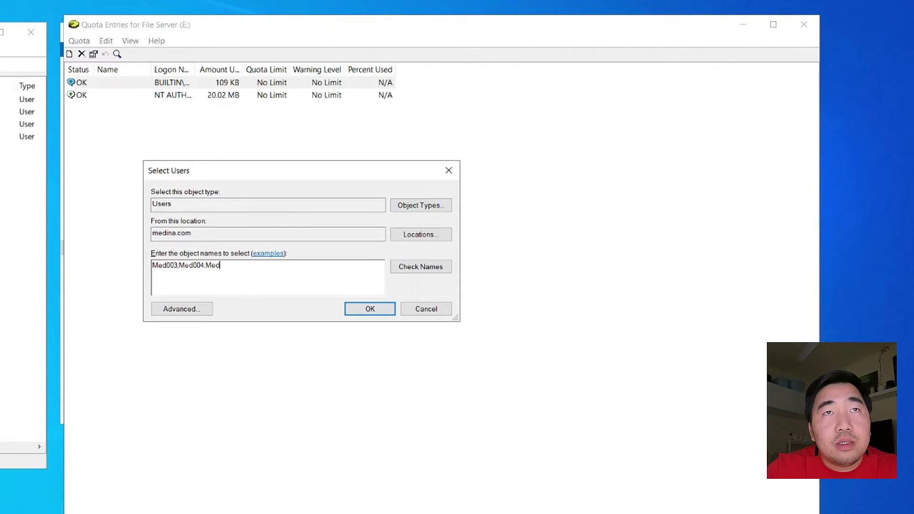
pyautogui.write('5')
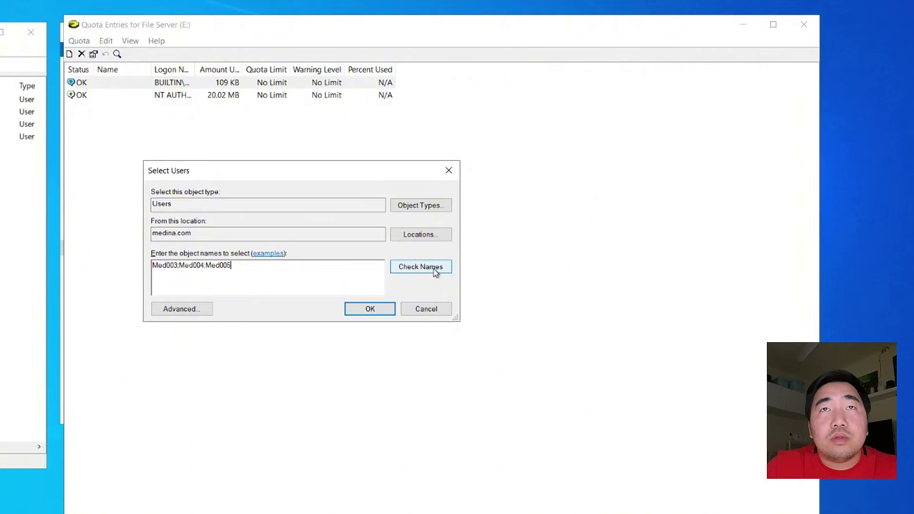
pyautogui.click(434, 269)
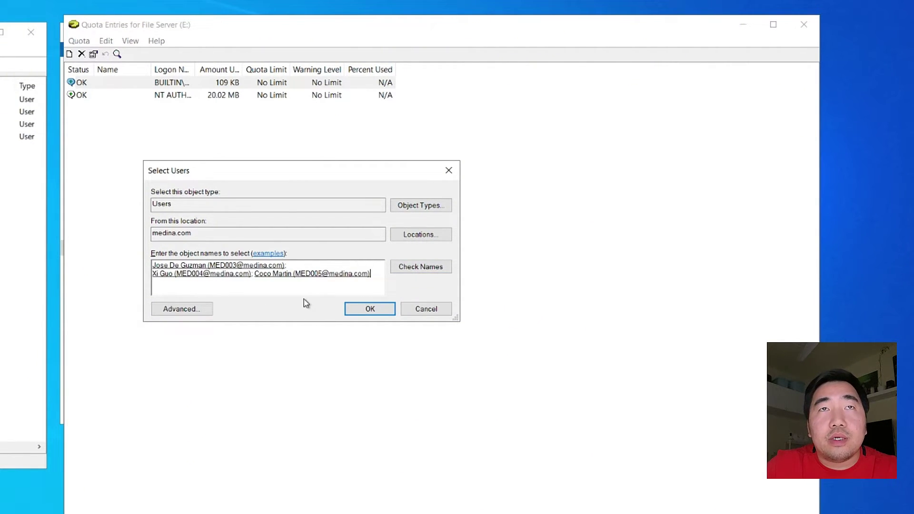
pyautogui.click(369, 310)
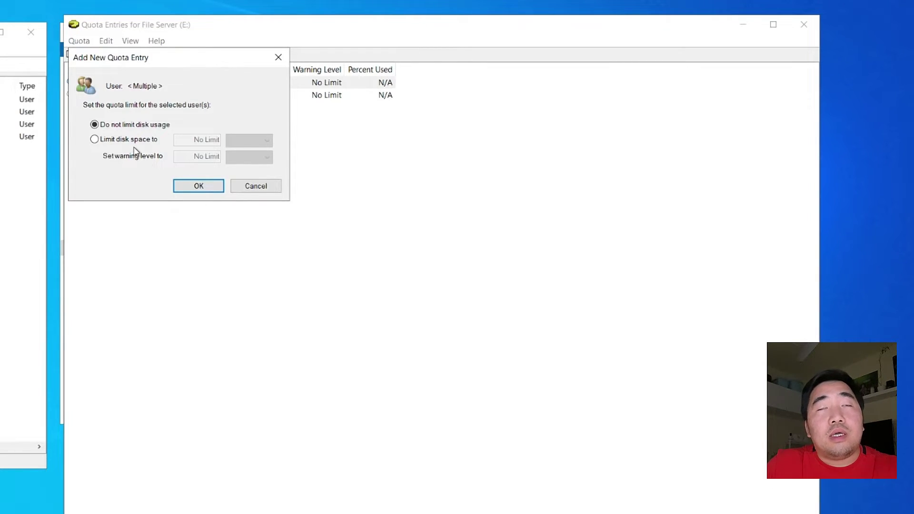
# - Limit the three users to 10 GB with a 1000 MB warning level and create the entries
pyautogui.moveTo(132, 61); pyautogui.dragTo(276, 158)
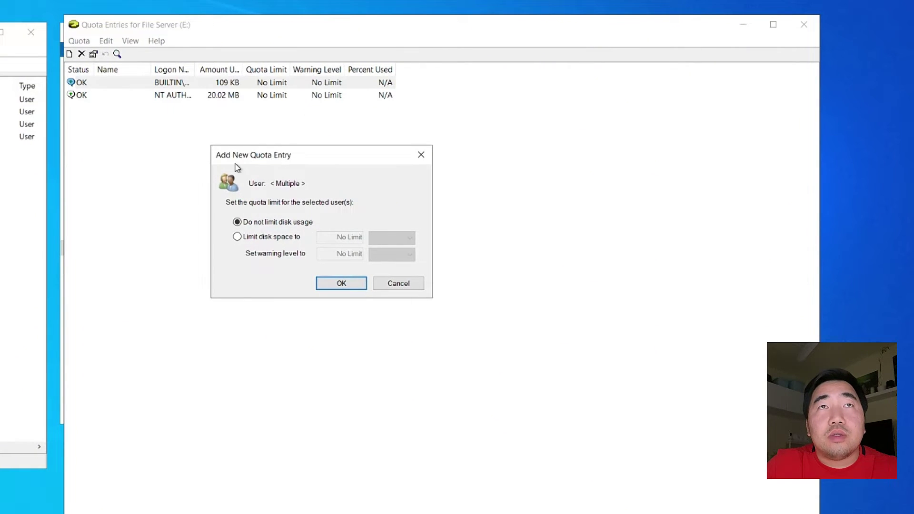
pyautogui.click(251, 241)
pyautogui.click(383, 241)
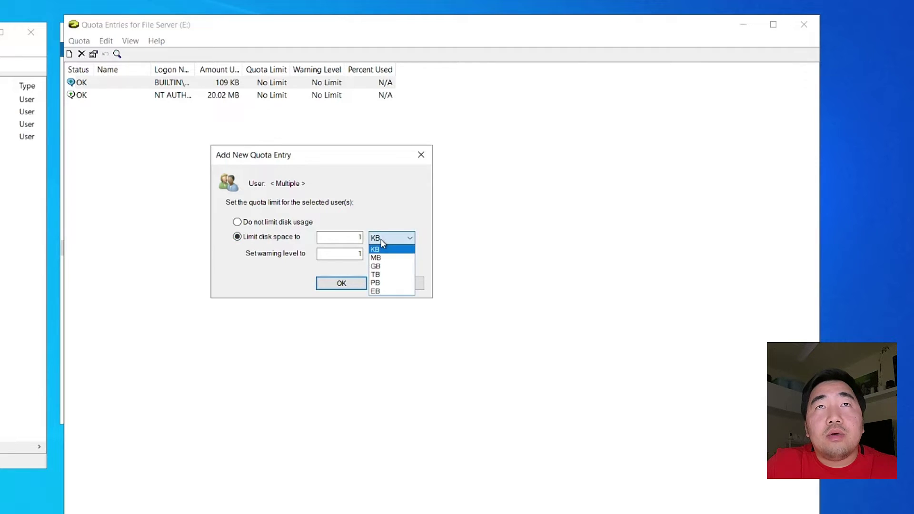
pyautogui.click(384, 268)
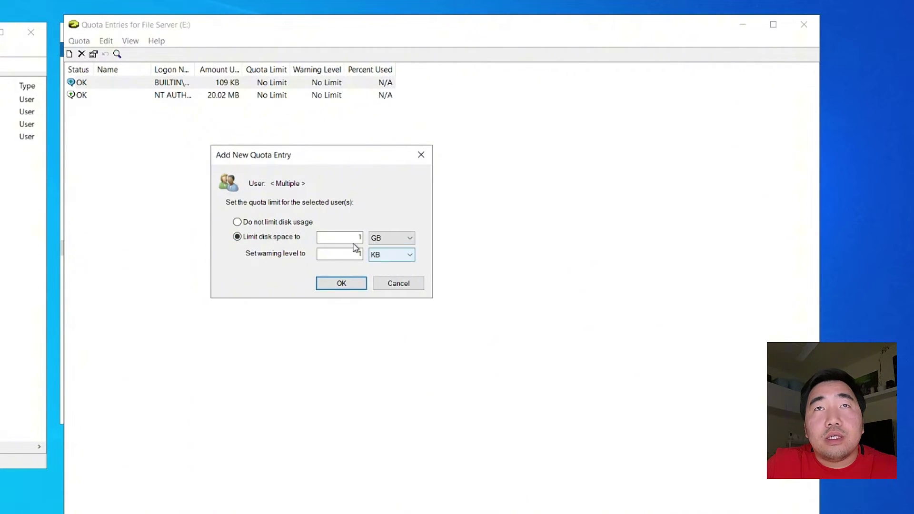
pyautogui.doubleClick(358, 237)
pyautogui.write('10')
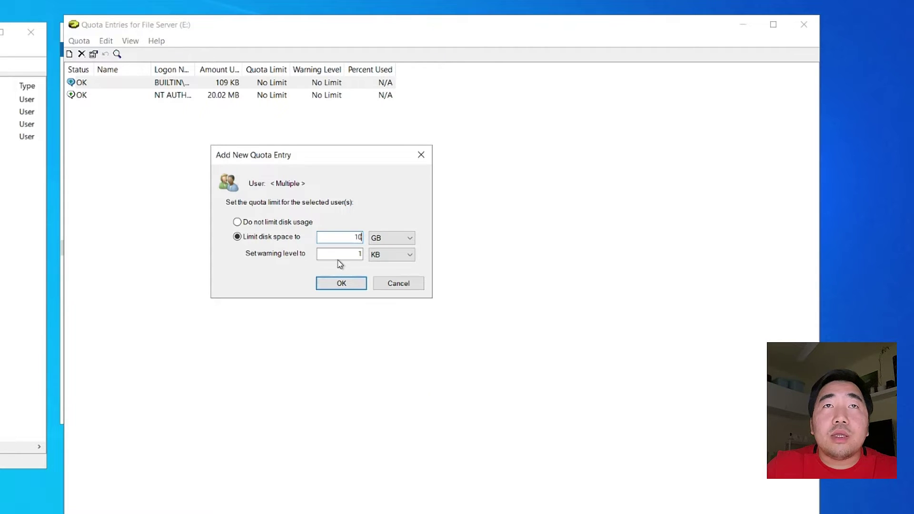
pyautogui.doubleClick(360, 254)
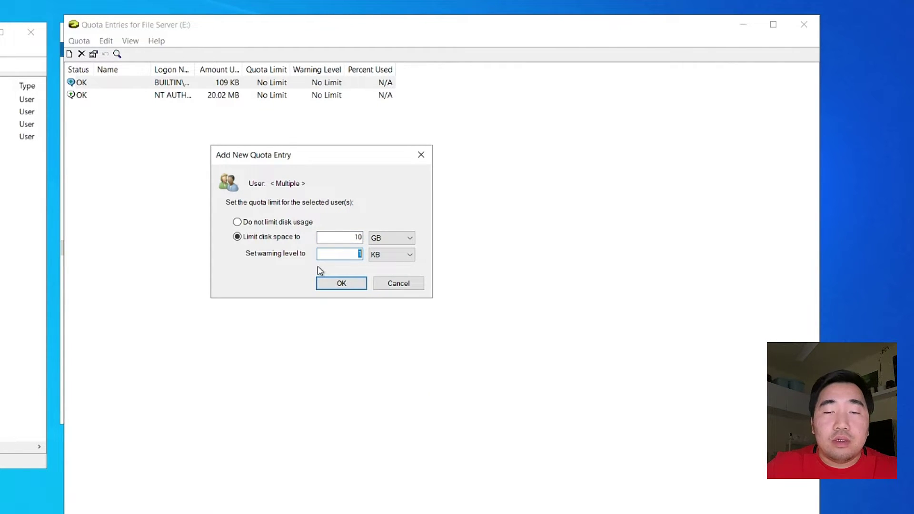
pyautogui.click(382, 257)
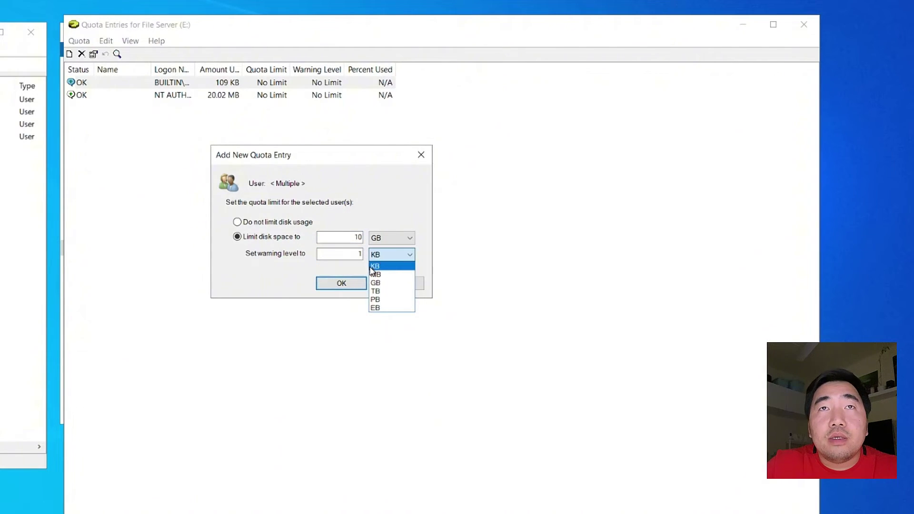
pyautogui.click(374, 272)
pyautogui.click(354, 258)
pyautogui.write('000')
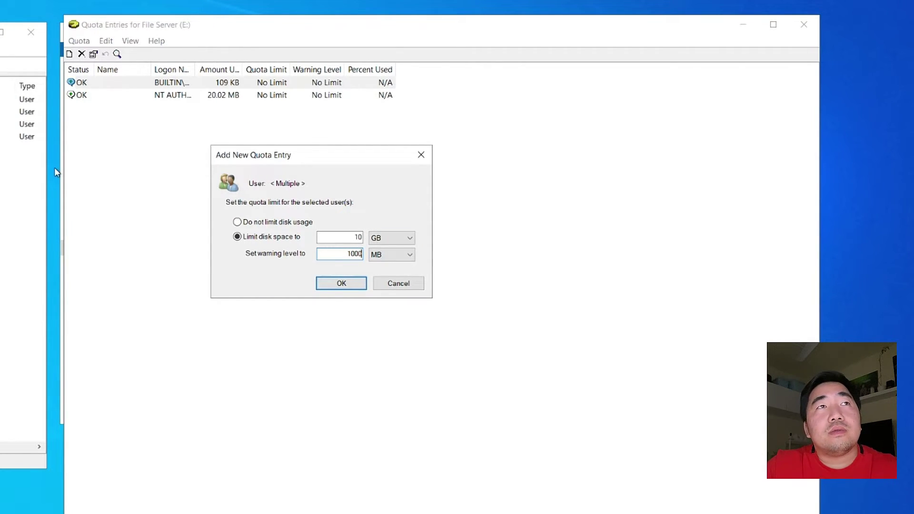
pyautogui.click(351, 289)
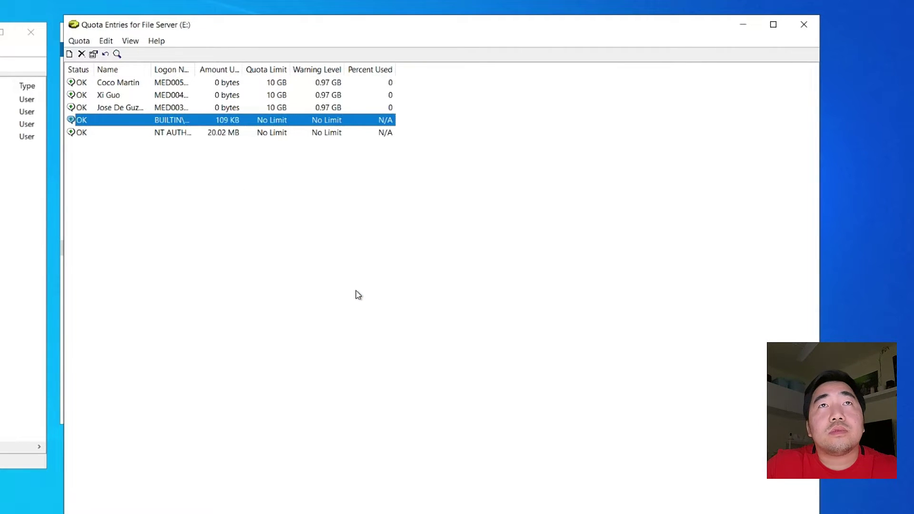
pyautogui.click(172, 83)
pyautogui.click(172, 95)
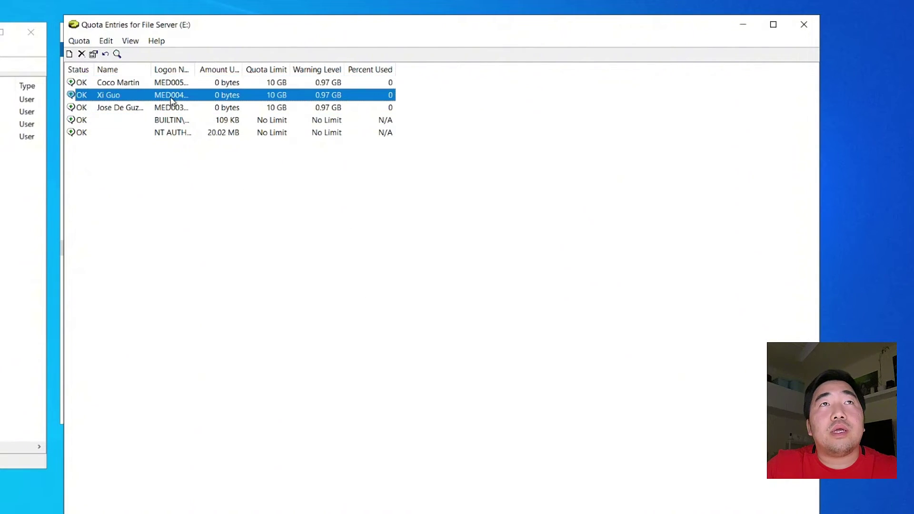
pyautogui.click(174, 108)
pyautogui.click(276, 83)
pyautogui.click(272, 95)
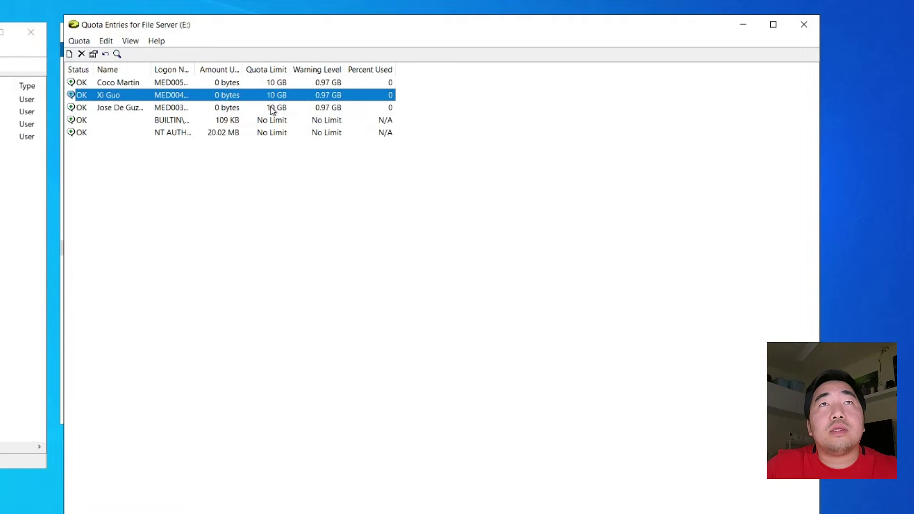
pyautogui.click(270, 107)
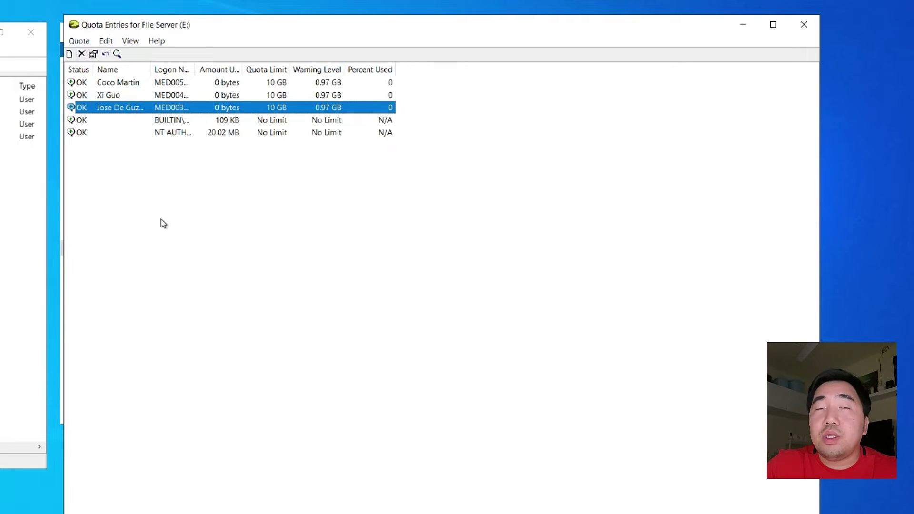
pyautogui.click(177, 207)
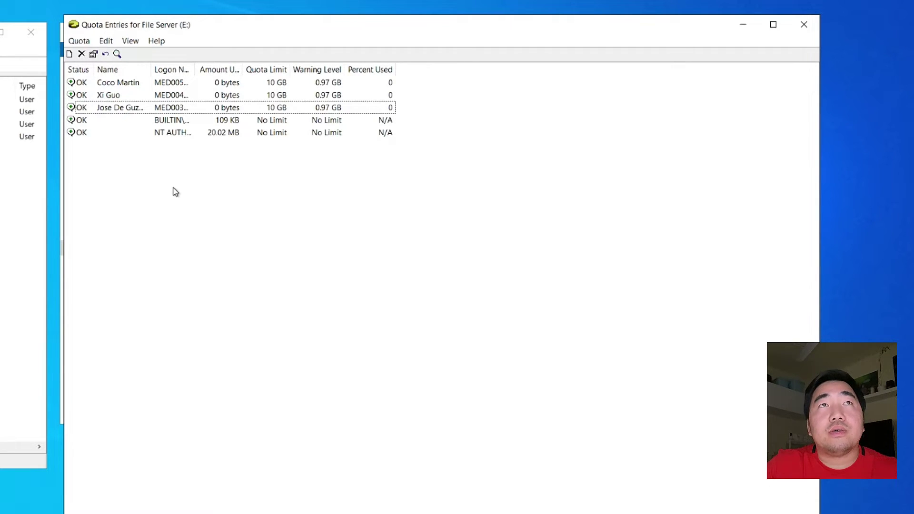
pyautogui.click(126, 110)
pyautogui.click(129, 165)
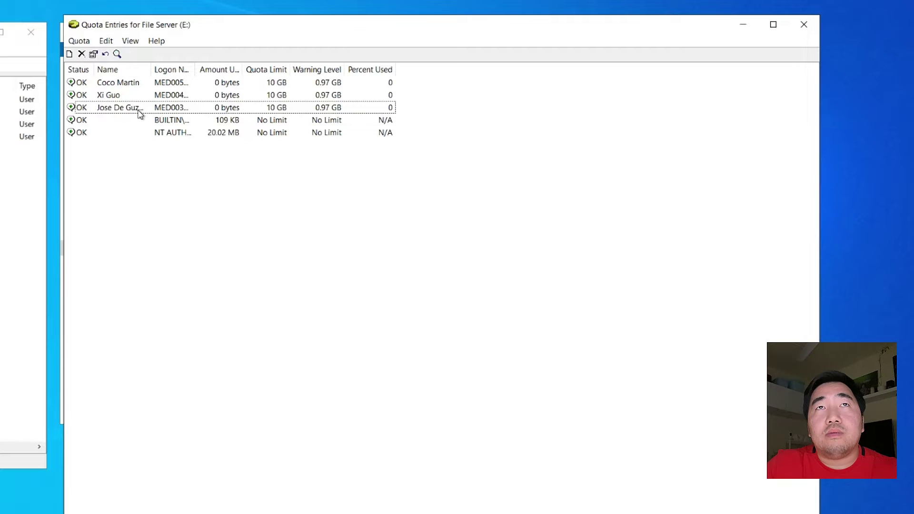
# - Try changing one user's limit to 515, then cancel to keep the 10 GB limit
pyautogui.rightClick(138, 111)
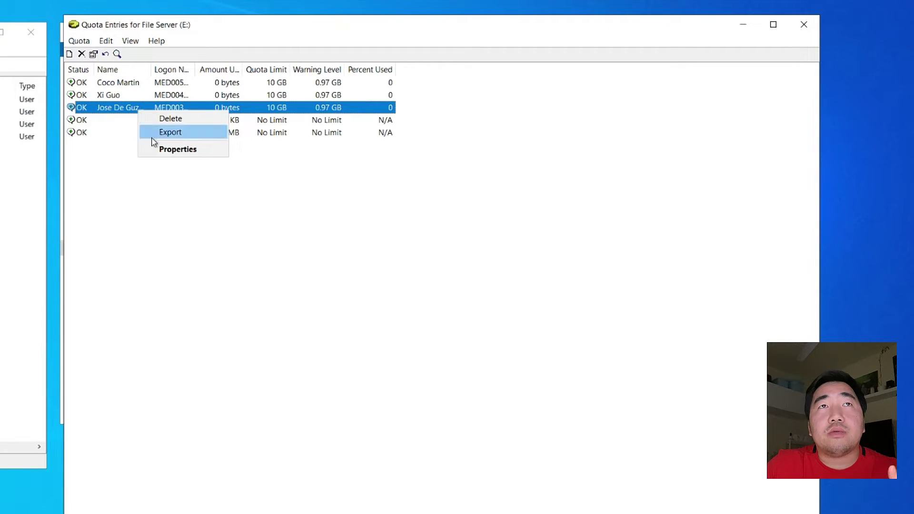
pyautogui.click(177, 149)
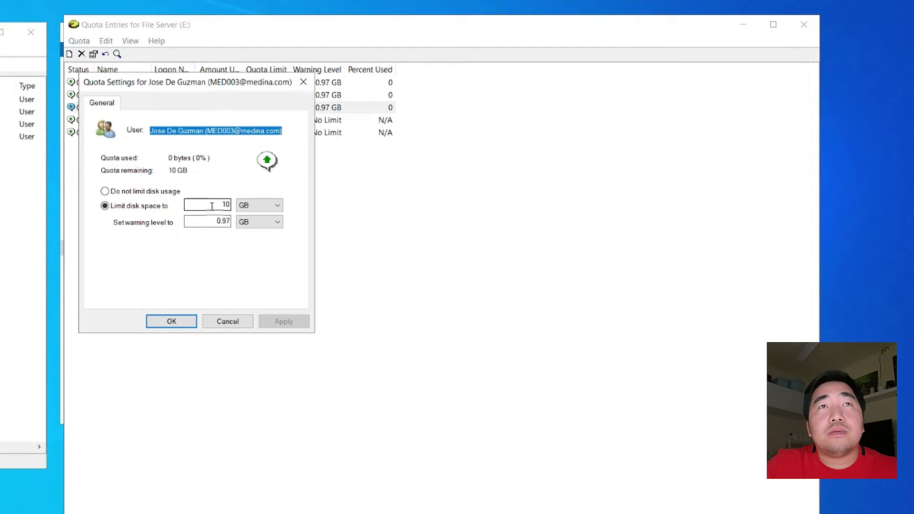
pyautogui.moveTo(200, 204); pyautogui.dragTo(262, 196)
pyautogui.write('5')
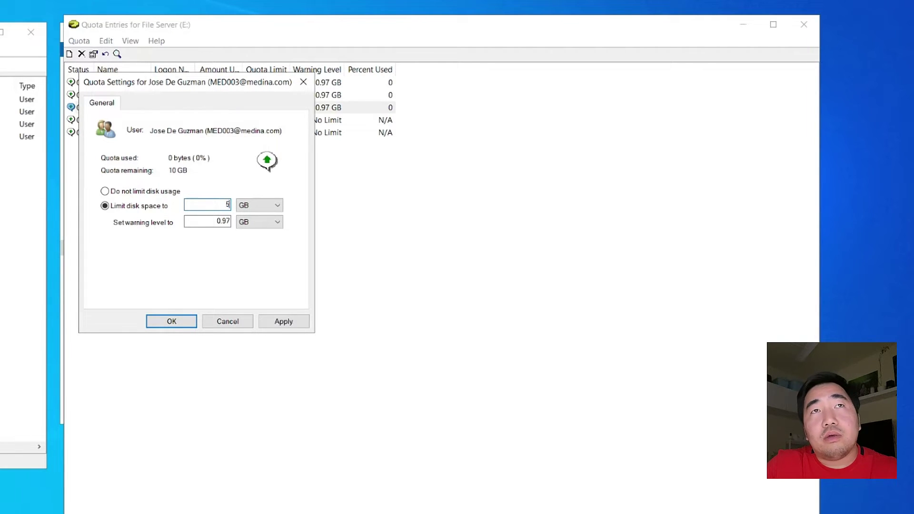
pyautogui.write('15')
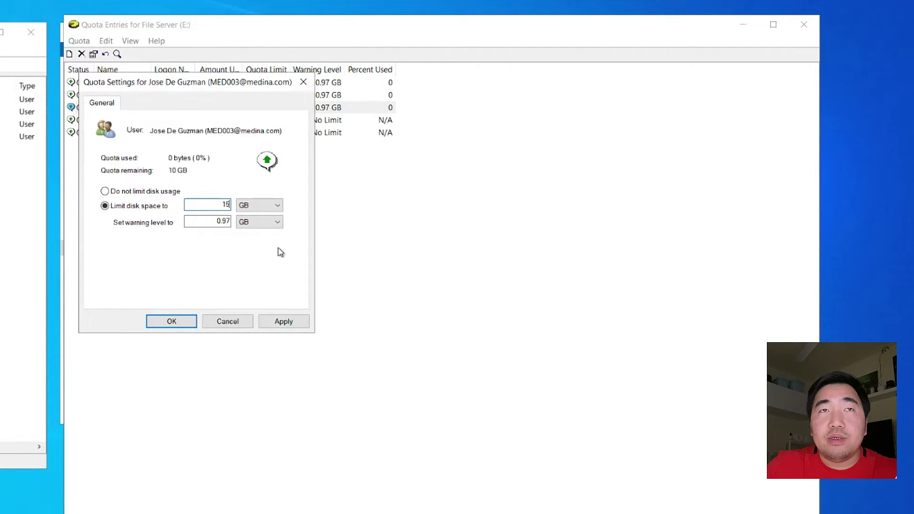
pyautogui.click(229, 321)
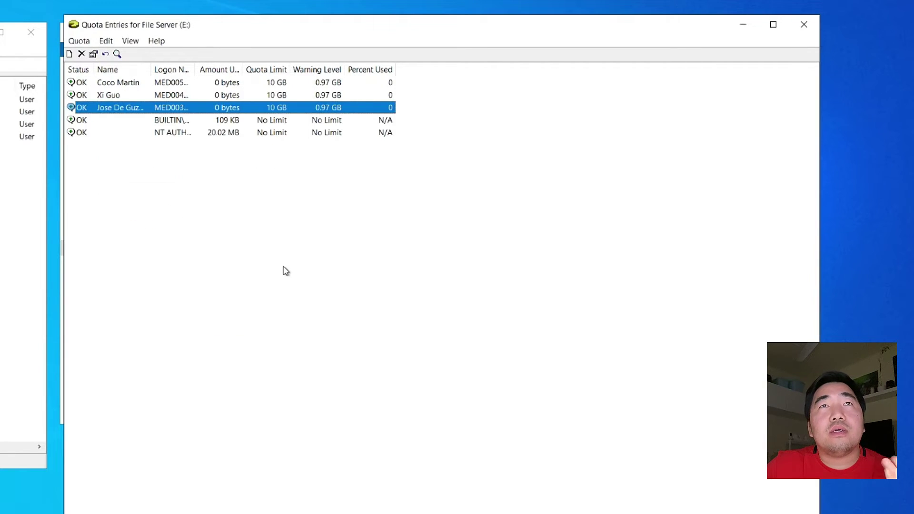
# - Close Quota Entries, apply the drive's quota settings, confirm enabling quotas, and close Properties
pyautogui.click(804, 32)
pyautogui.click(395, 487)
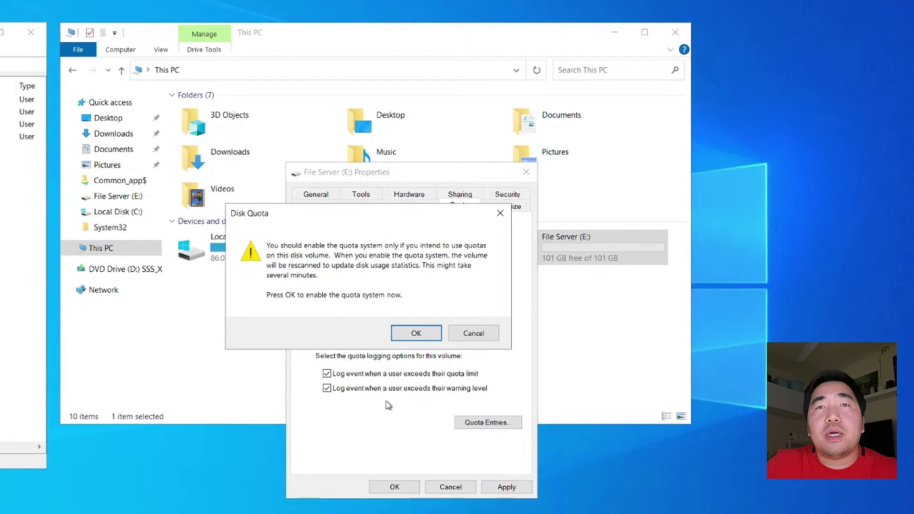
pyautogui.click(414, 333)
pyautogui.click(400, 488)
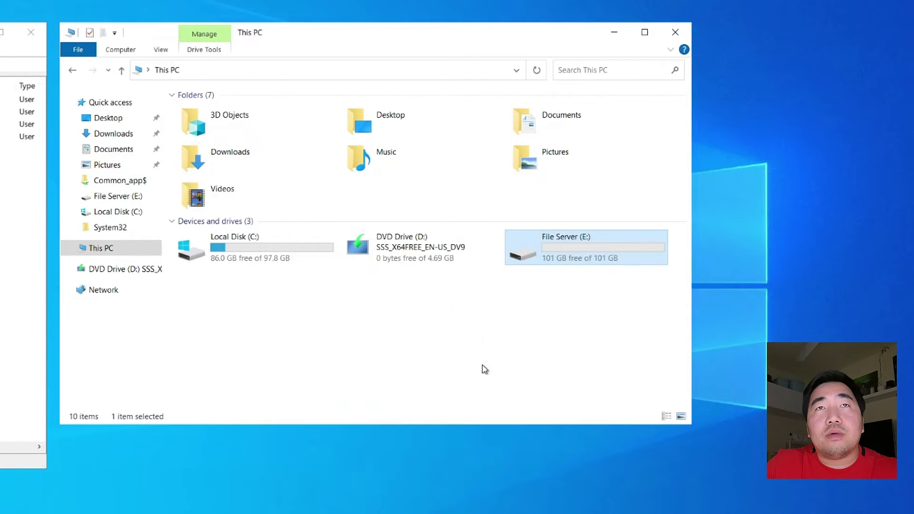
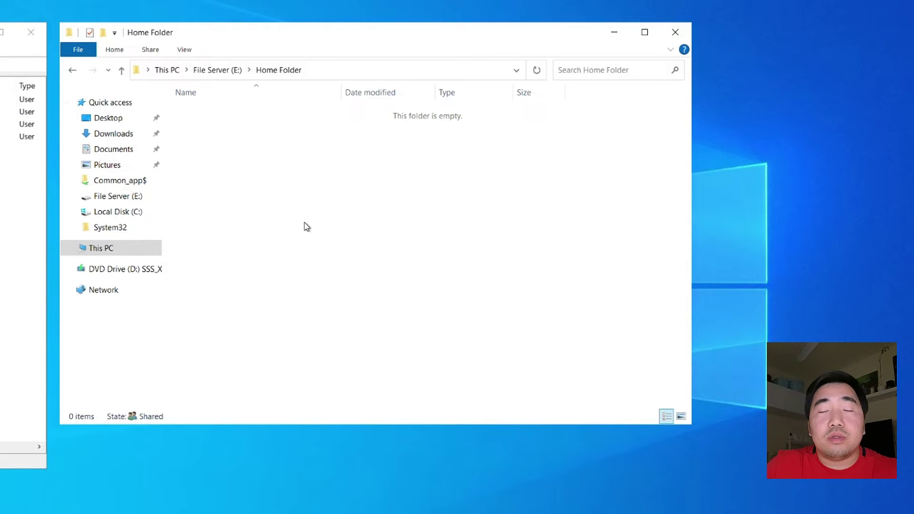
# - Go back from the empty, shared Home Folder to the File Server (E:) drive
pyautogui.click(72, 72)
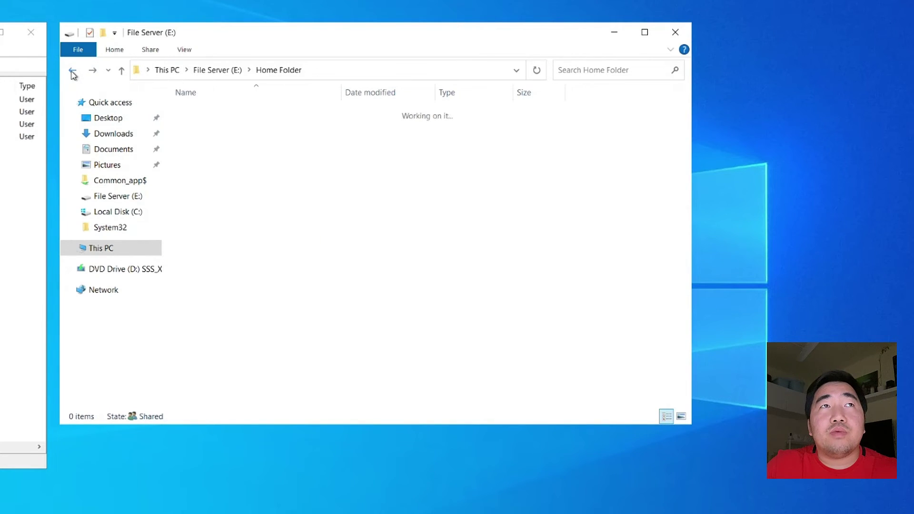
# - Show the Home Folder's Sharing properties to view its network path
pyautogui.rightClick(214, 115)
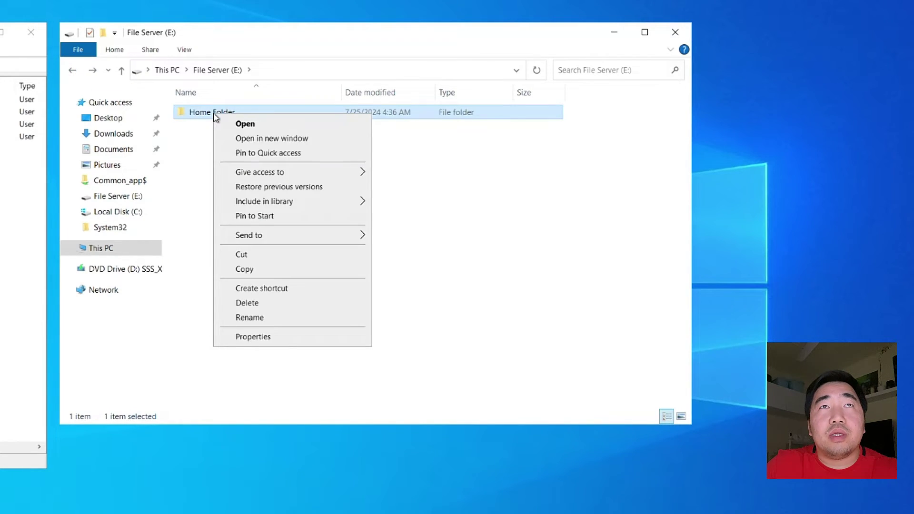
pyautogui.click(256, 338)
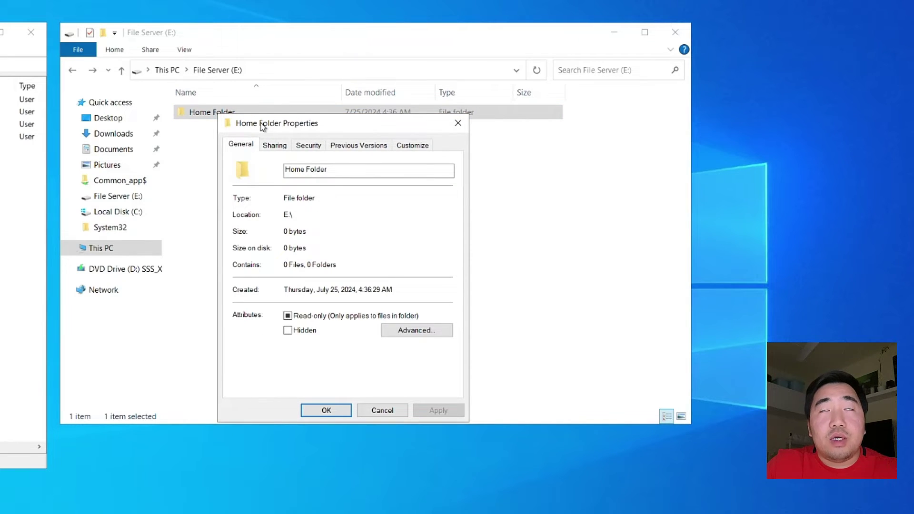
pyautogui.click(276, 146)
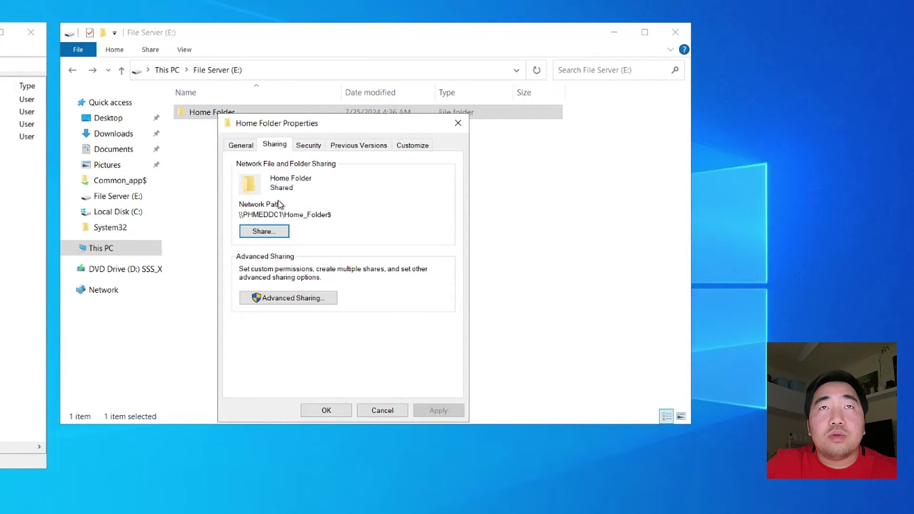
pyautogui.click(458, 123)
pyautogui.rightClick(268, 116)
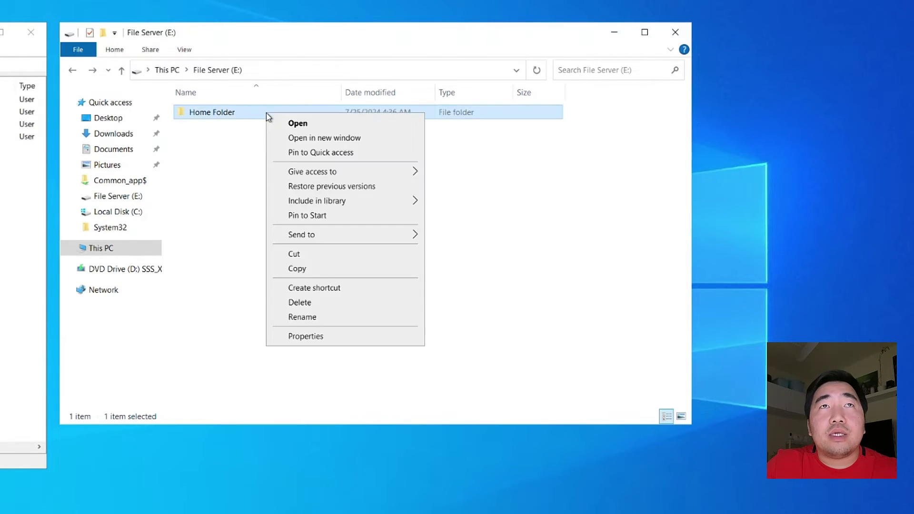
pyautogui.click(307, 334)
pyautogui.click(324, 145)
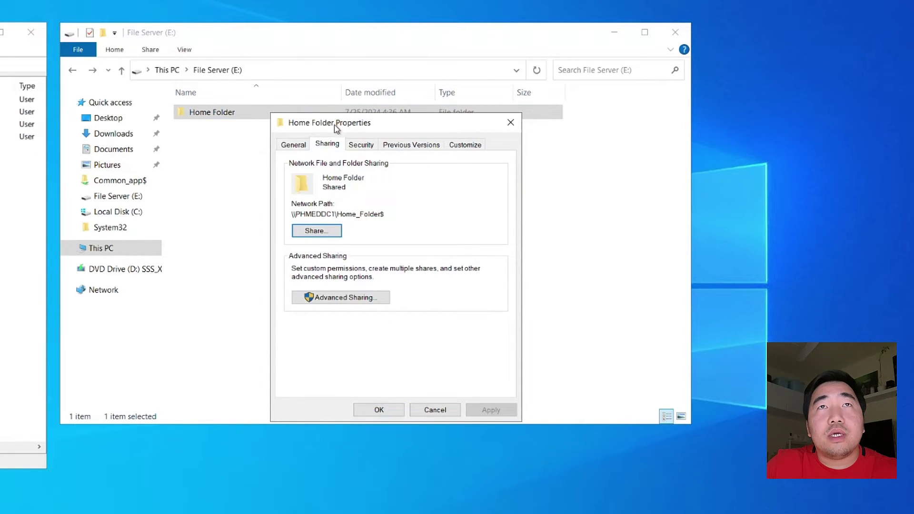
pyautogui.moveTo(336, 128); pyautogui.dragTo(305, 150)
# - Copy the network path \\PHMEDDC1\Home_Folder$, then centre and widen the Active Directory window
pyautogui.moveTo(356, 236); pyautogui.dragTo(264, 240)
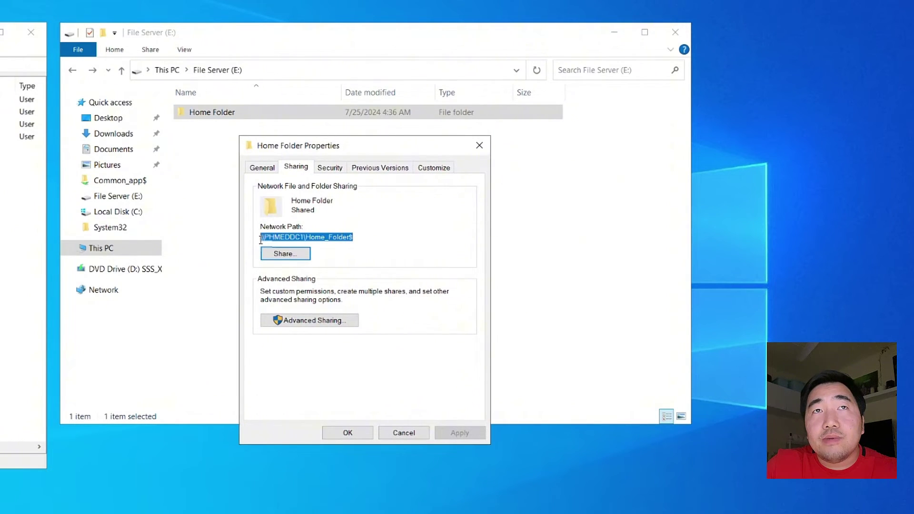
pyautogui.rightClick(279, 239)
pyautogui.click(311, 273)
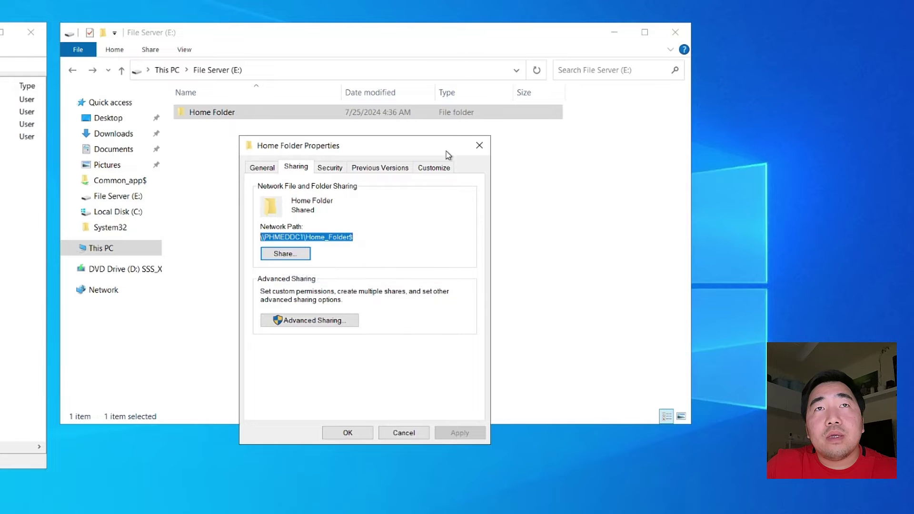
pyautogui.click(479, 145)
pyautogui.moveTo(157, 95); pyautogui.dragTo(426, 76)
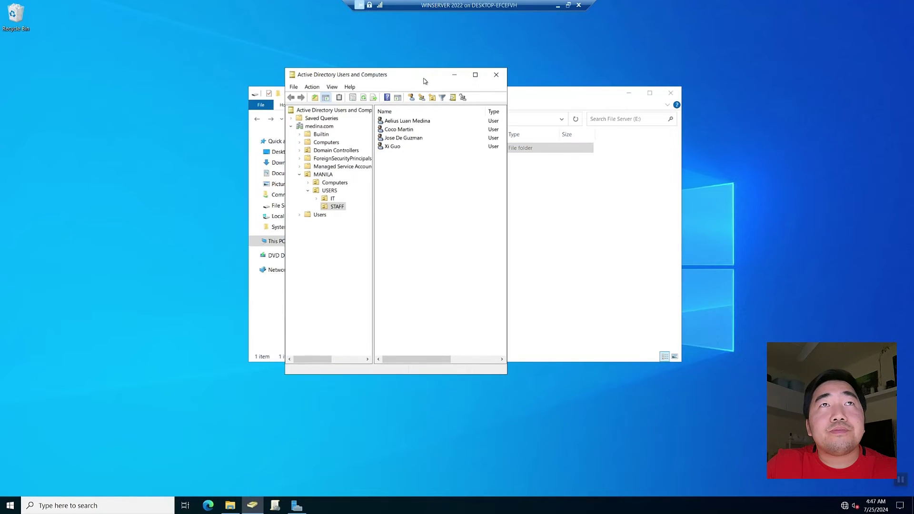
pyautogui.moveTo(508, 253); pyautogui.dragTo(650, 238)
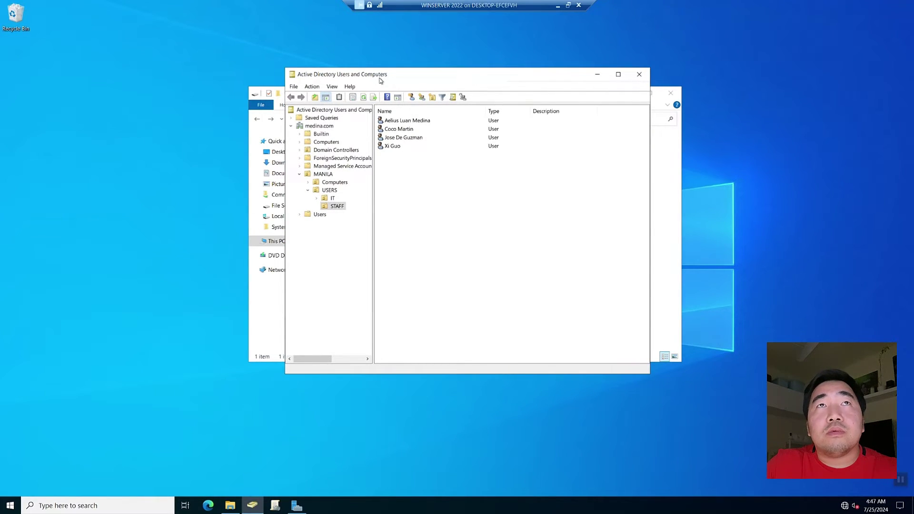
# - Select the bottom three STAFF users and open their shared Profile properties
pyautogui.moveTo(381, 80); pyautogui.dragTo(374, 96)
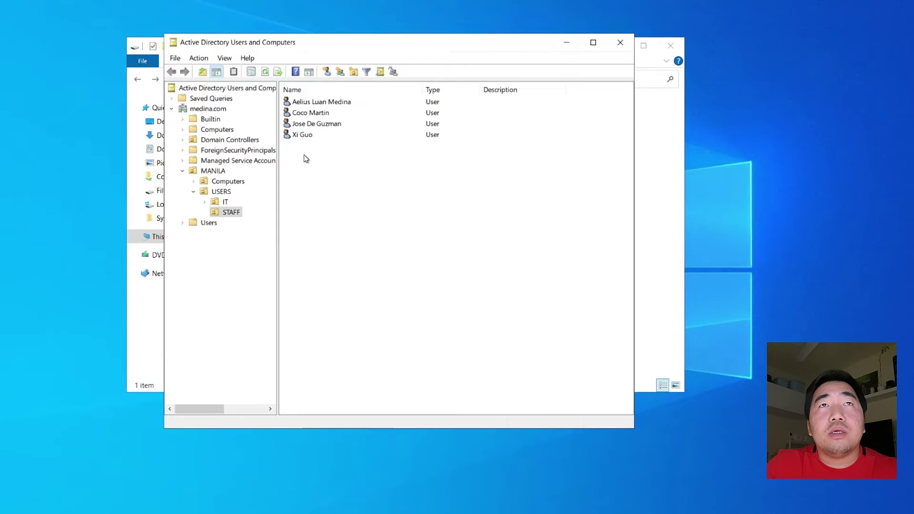
pyautogui.click(386, 163)
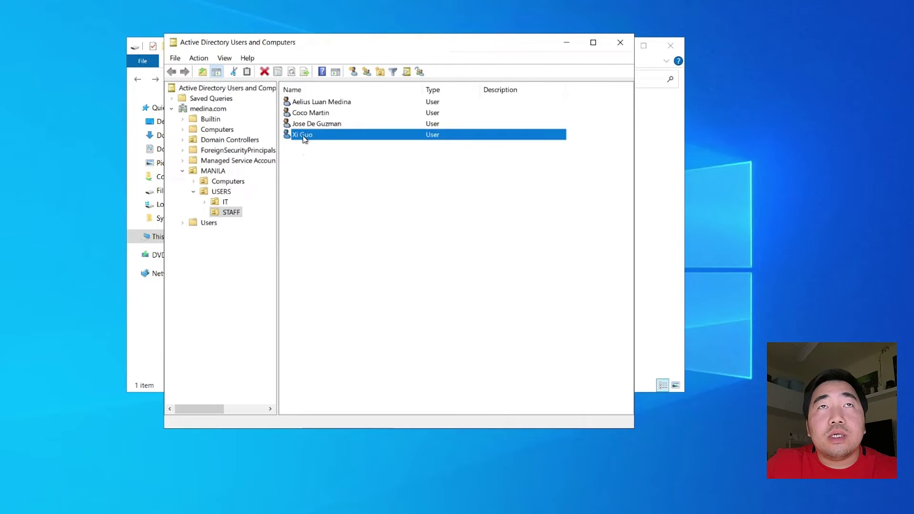
pyautogui.moveTo(302, 155); pyautogui.dragTo(300, 118)
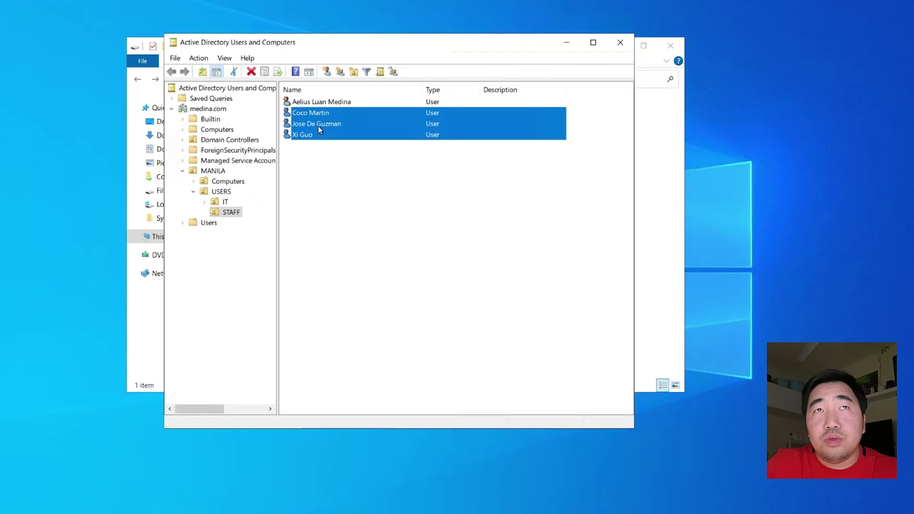
pyautogui.rightClick(317, 126)
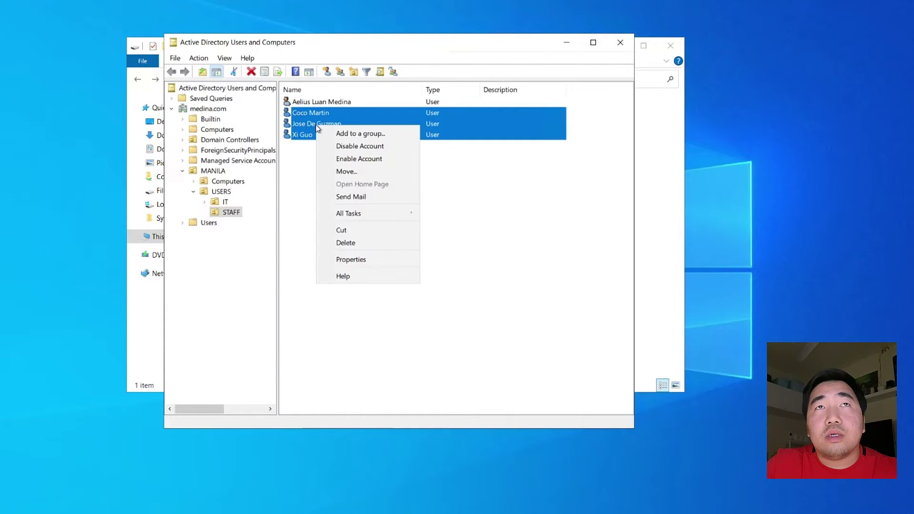
pyautogui.click(339, 260)
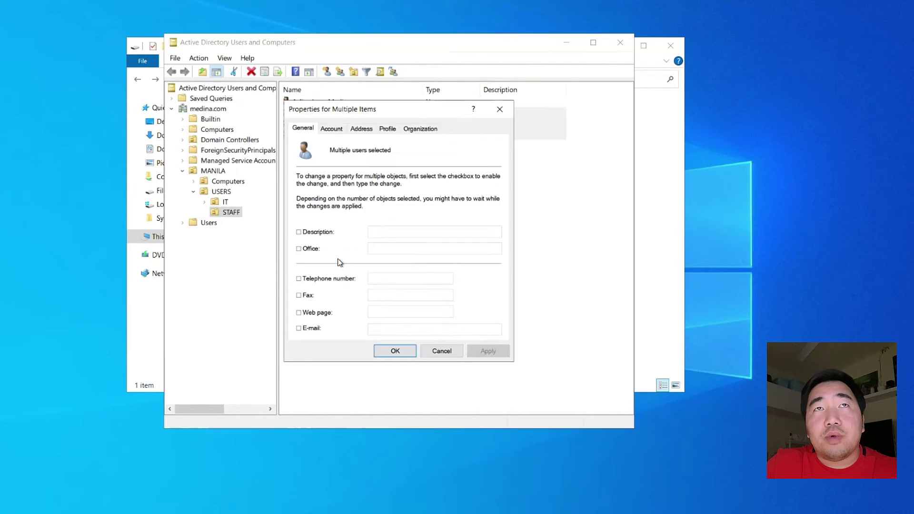
pyautogui.moveTo(365, 108); pyautogui.dragTo(379, 162)
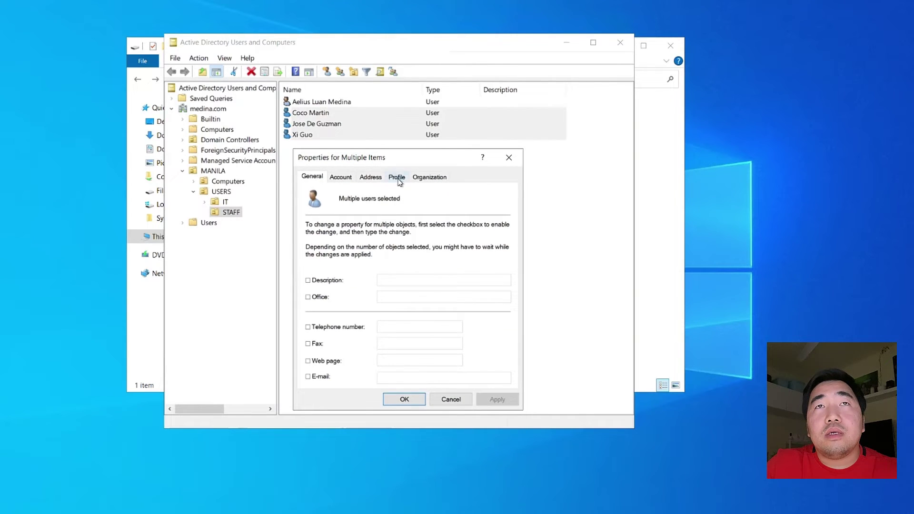
pyautogui.click(398, 178)
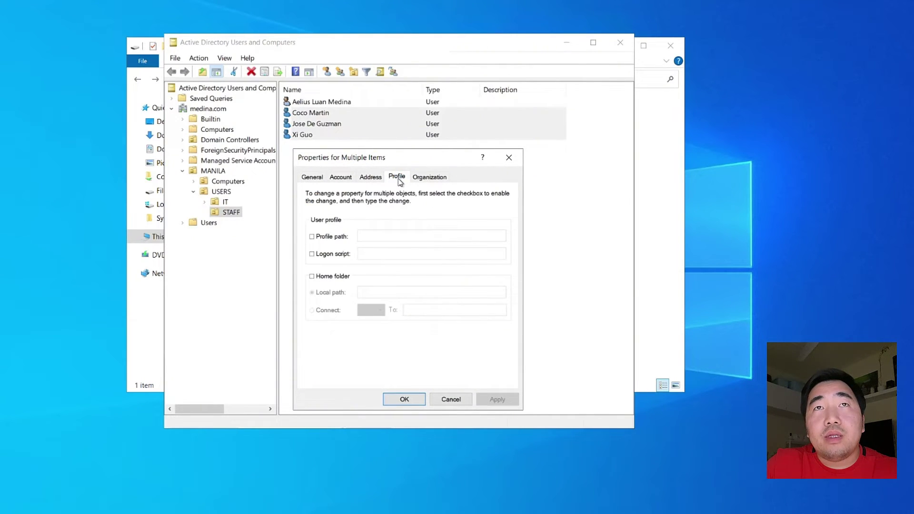
# - Set their home folder to connect H: to \\PHMEDDC1\Home_Folder$\%username% and apply
pyautogui.click(315, 277)
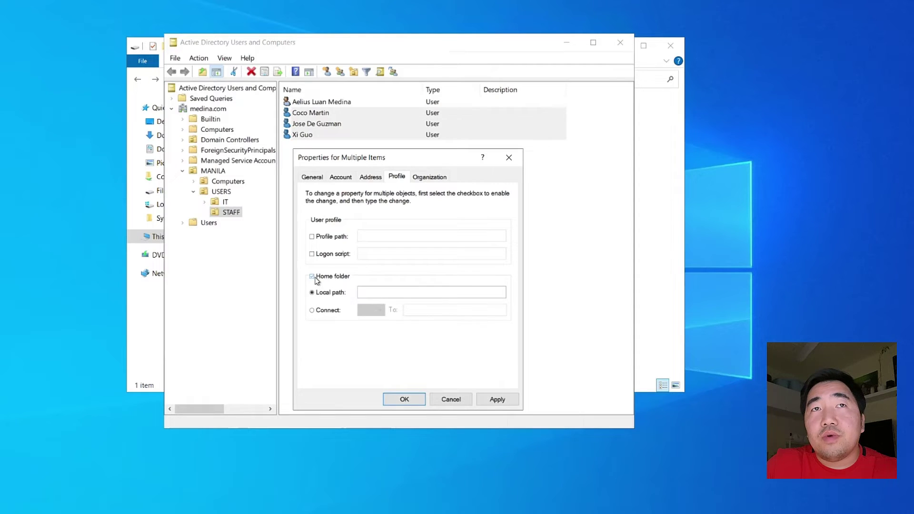
pyautogui.click(312, 310)
pyautogui.click(429, 312)
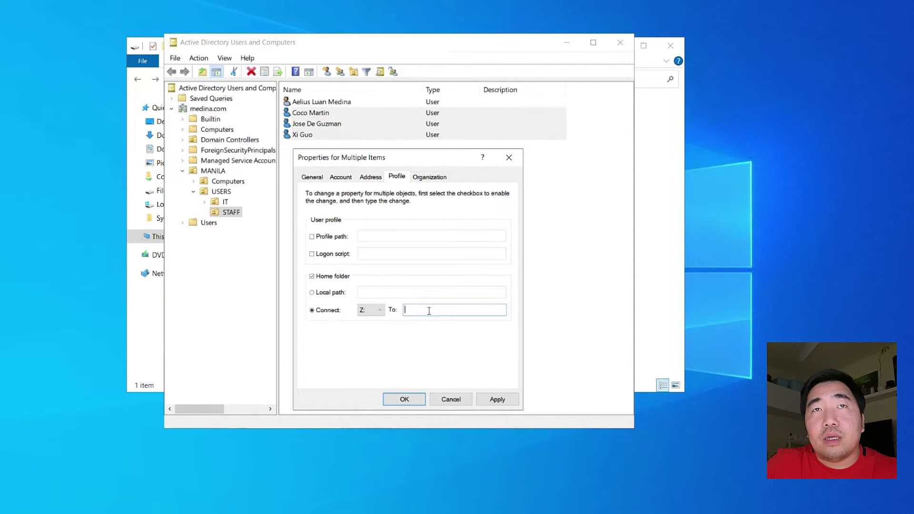
pyautogui.hotkey('ctrl', 'v')
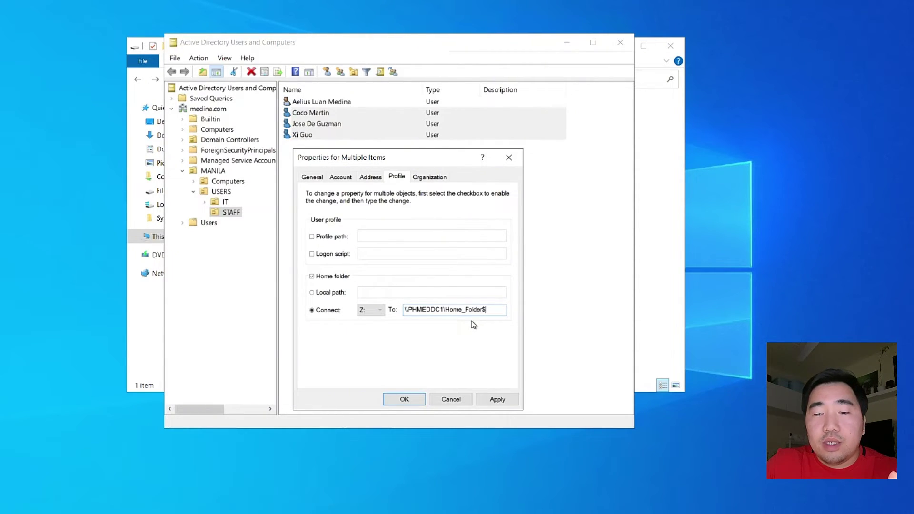
pyautogui.write('\\')
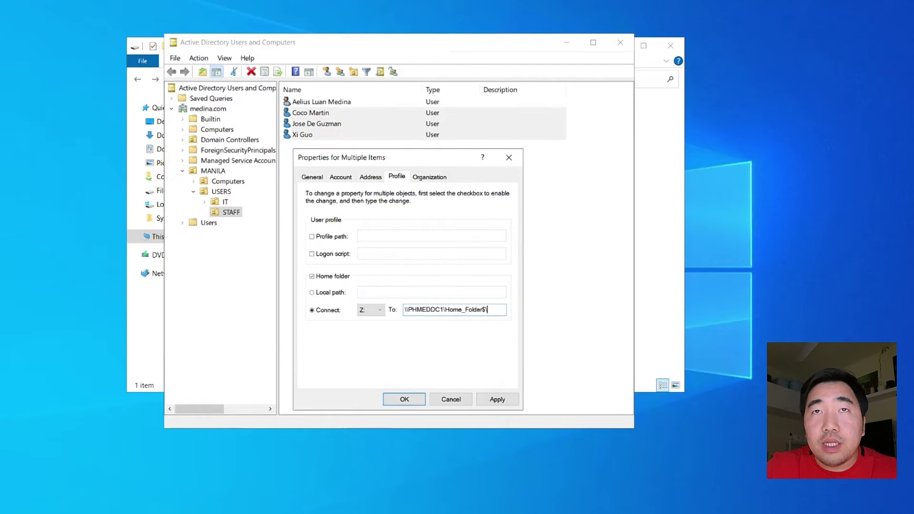
pyautogui.write('%use')
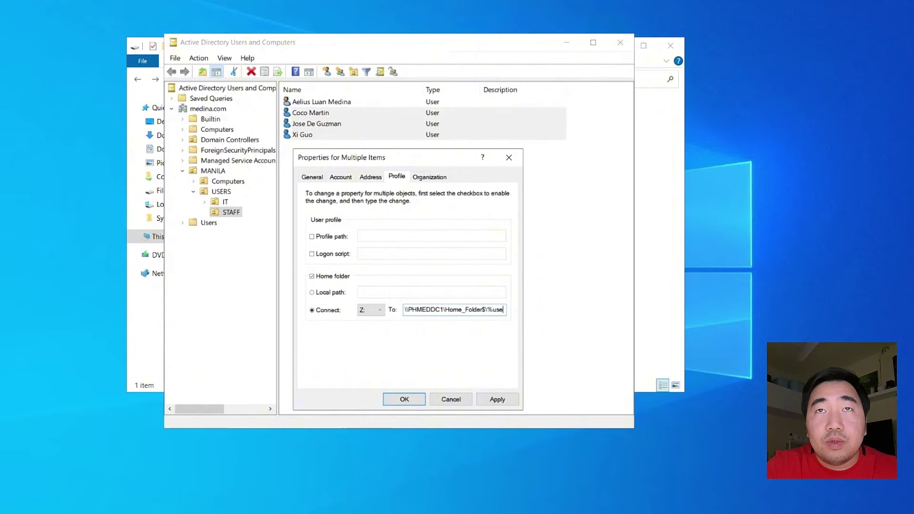
pyautogui.write('rname')
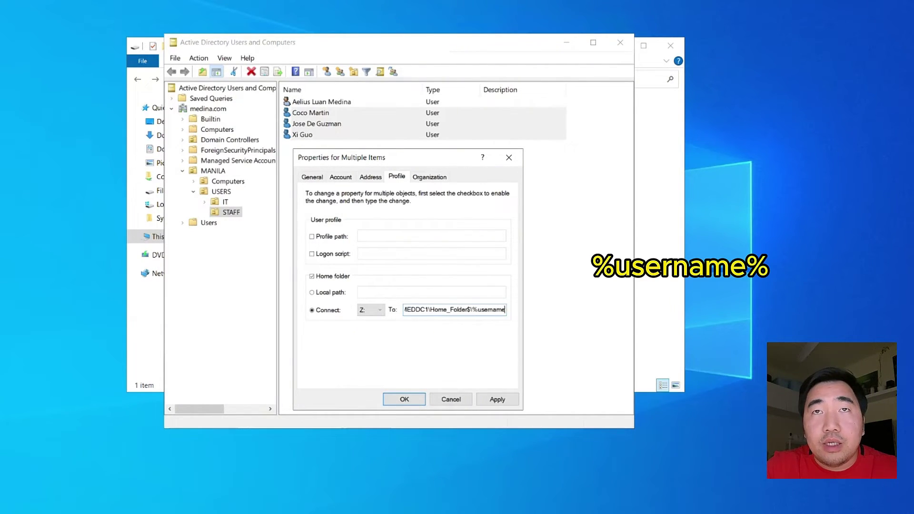
pyautogui.write('%')
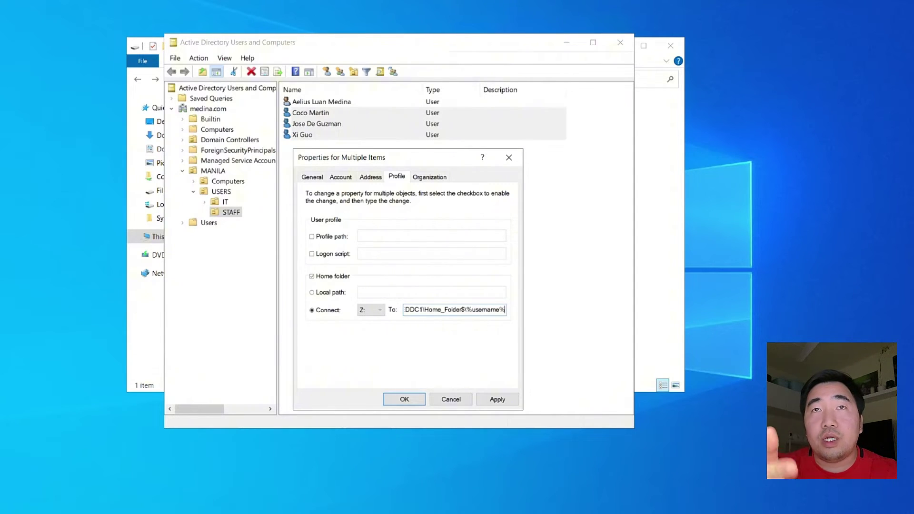
pyautogui.click(376, 312)
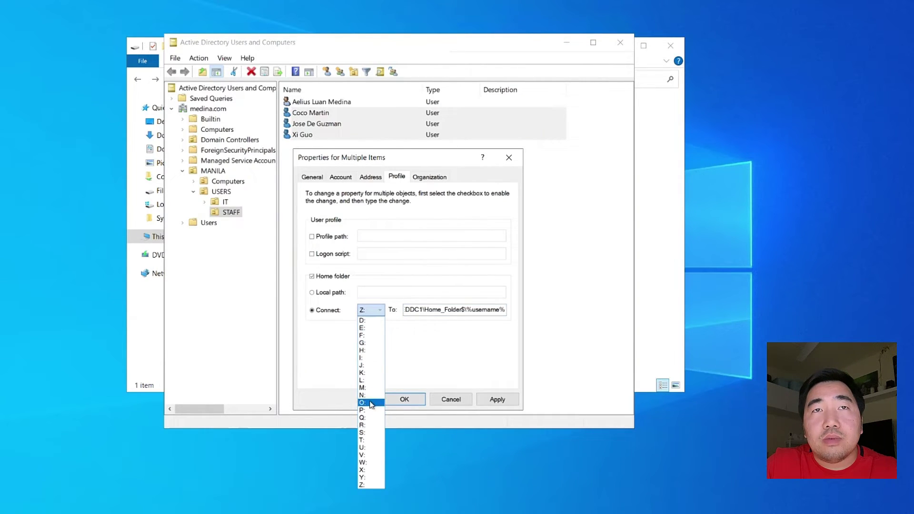
pyautogui.click(371, 351)
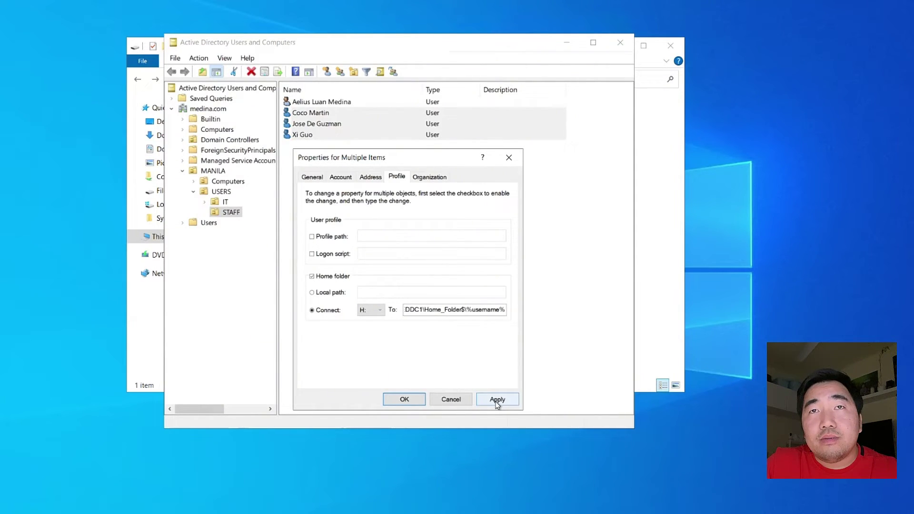
pyautogui.click(497, 402)
pyautogui.click(405, 399)
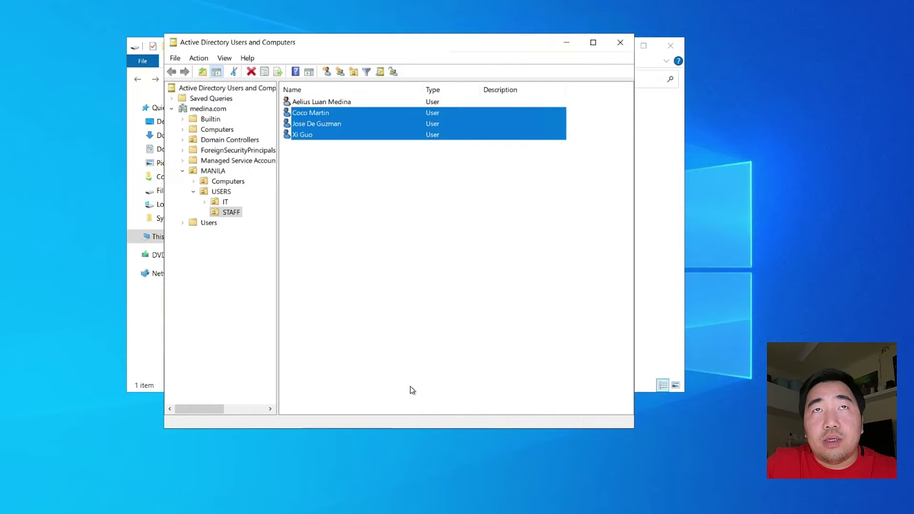
# - Check that one STAFF user's H: path resolves to their own username, then cancel without changes
pyautogui.click(376, 251)
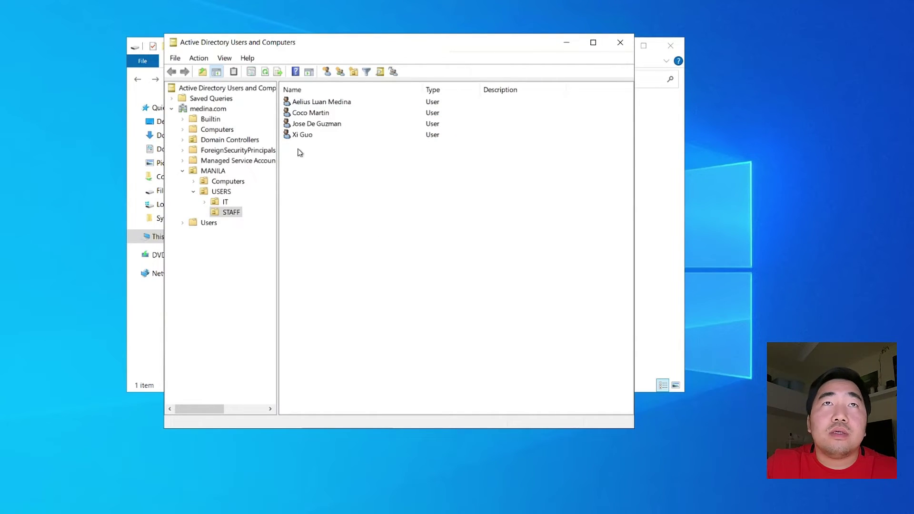
pyautogui.doubleClick(306, 136)
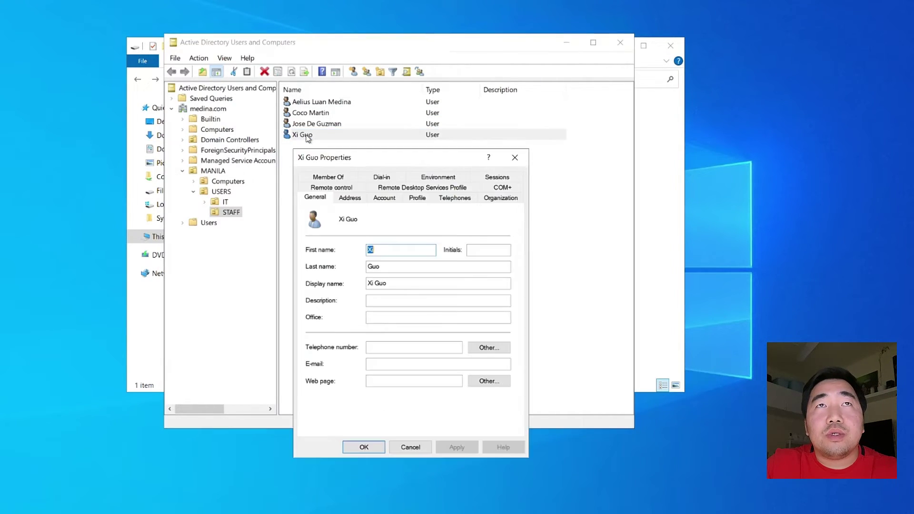
pyautogui.click(419, 200)
pyautogui.moveTo(431, 303); pyautogui.dragTo(560, 301)
pyautogui.moveTo(477, 299); pyautogui.dragTo(503, 299)
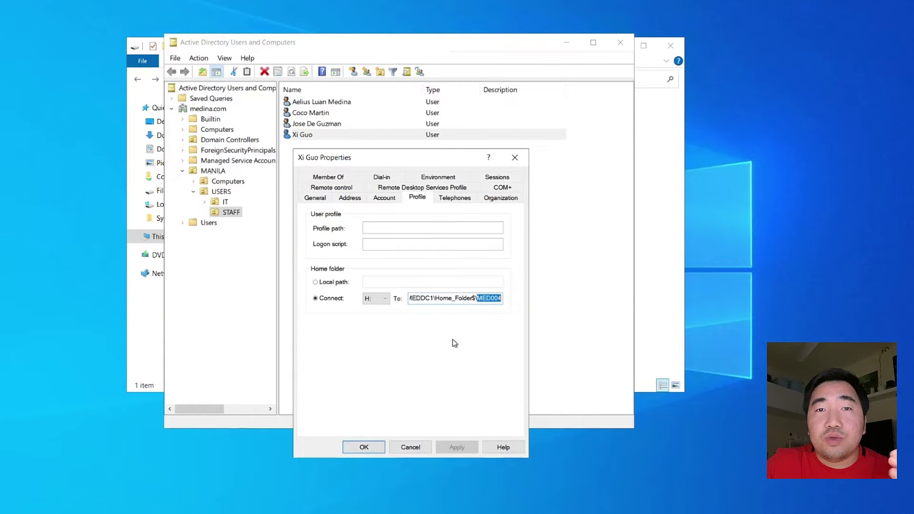
pyautogui.click(404, 448)
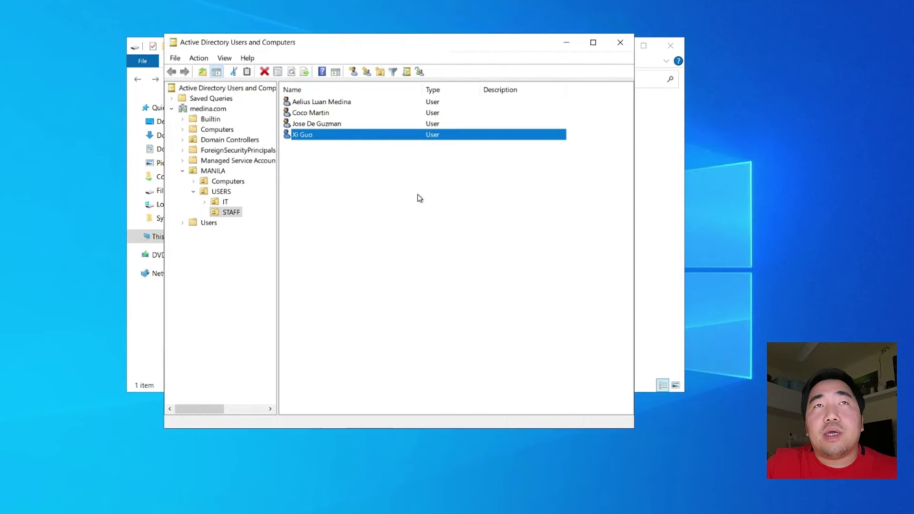
pyautogui.click(418, 195)
pyautogui.moveTo(398, 41); pyautogui.dragTo(146, 42)
# - Open the Home Folder on E: and bring up the MED005 folder's properties
pyautogui.click(453, 184)
pyautogui.click(272, 122)
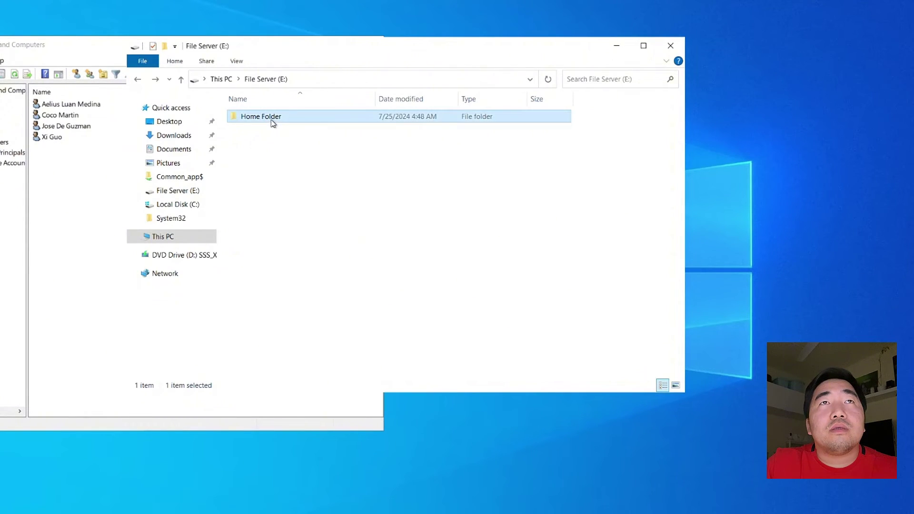
pyautogui.moveTo(297, 49); pyautogui.dragTo(301, 88)
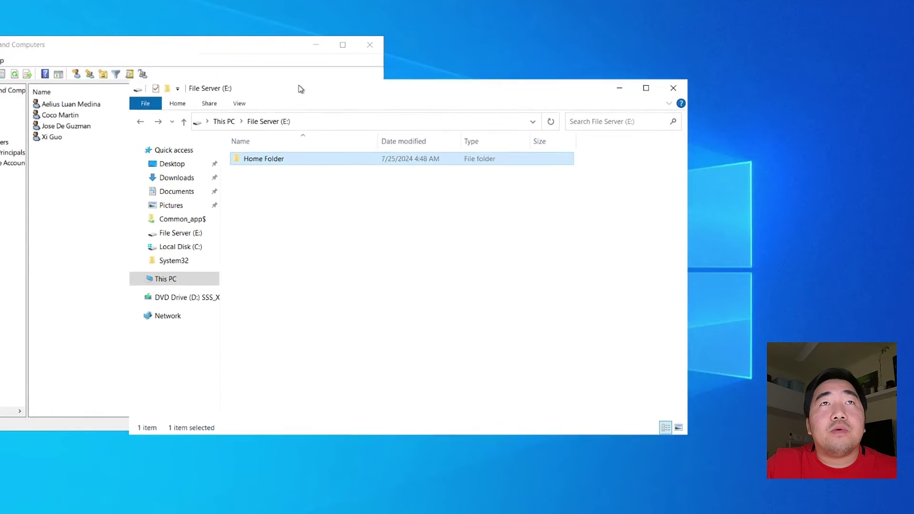
pyautogui.doubleClick(309, 162)
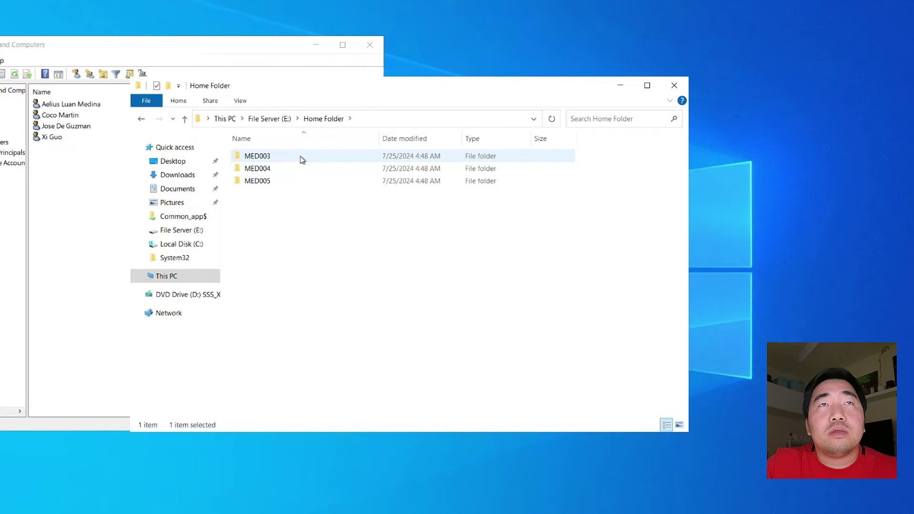
pyautogui.click(282, 184)
pyautogui.rightClick(278, 184)
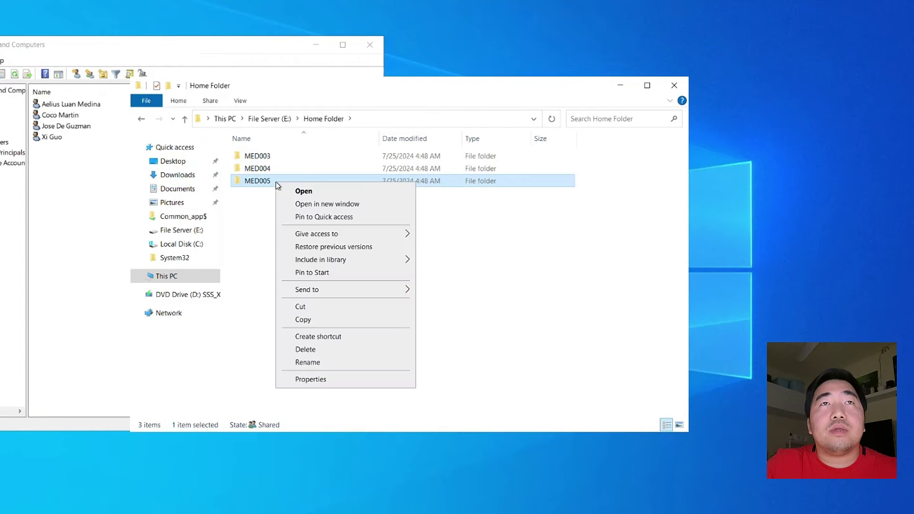
pyautogui.click(312, 380)
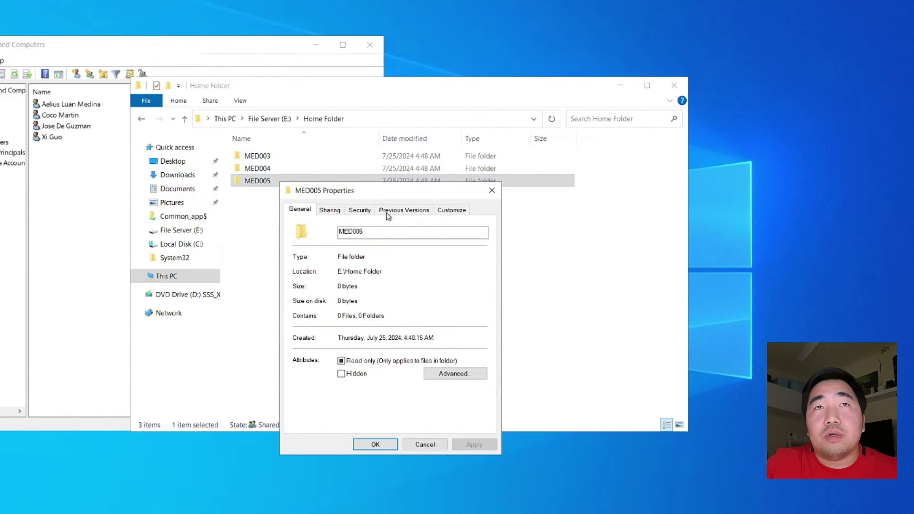
# - Verify on the Security tab that the MED005 user has full control, then close everything
pyautogui.click(335, 213)
pyautogui.click(356, 213)
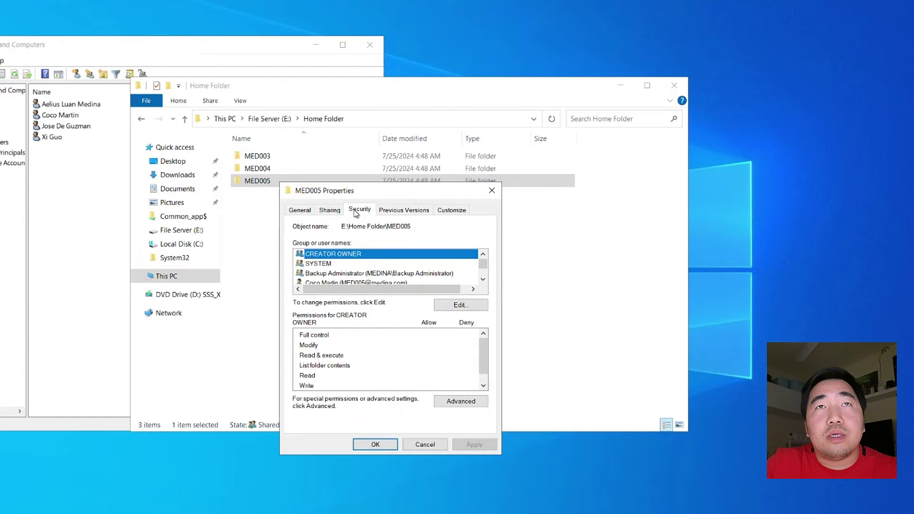
pyautogui.scroll(-1, 376, 284)
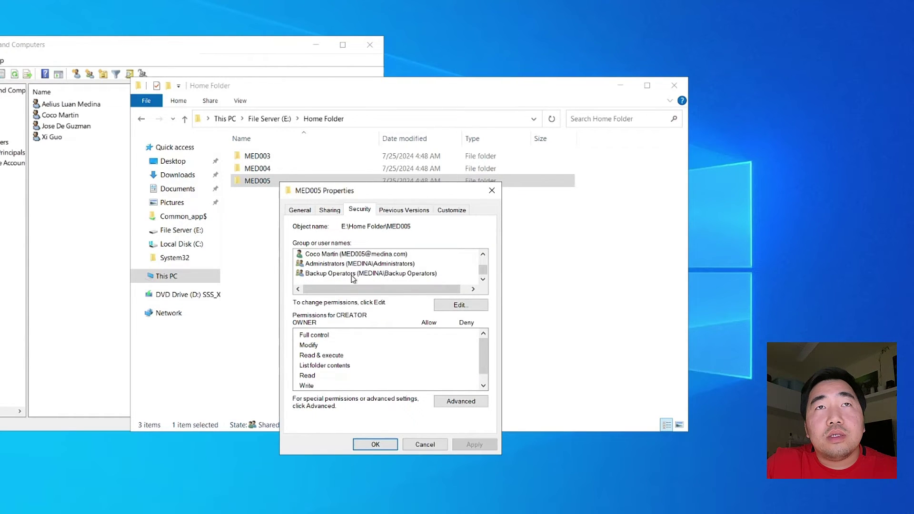
pyautogui.scroll(1, 363, 273)
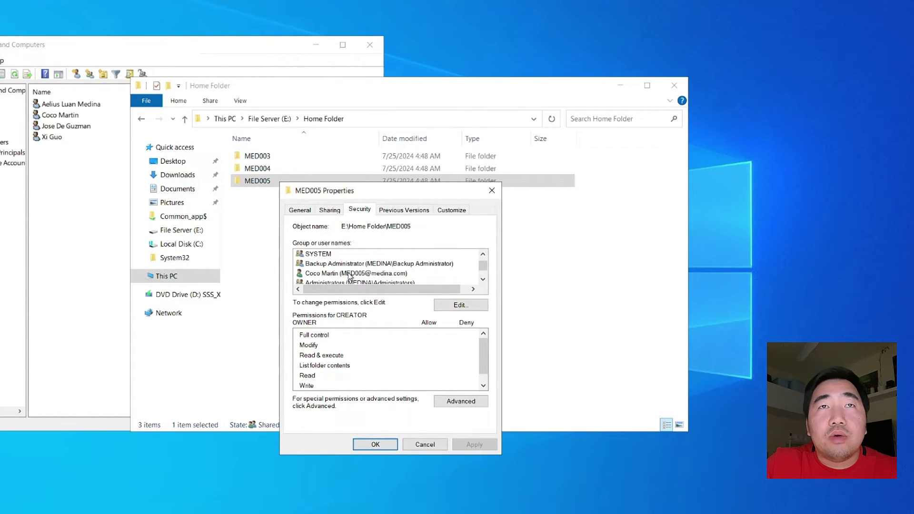
pyautogui.click(350, 275)
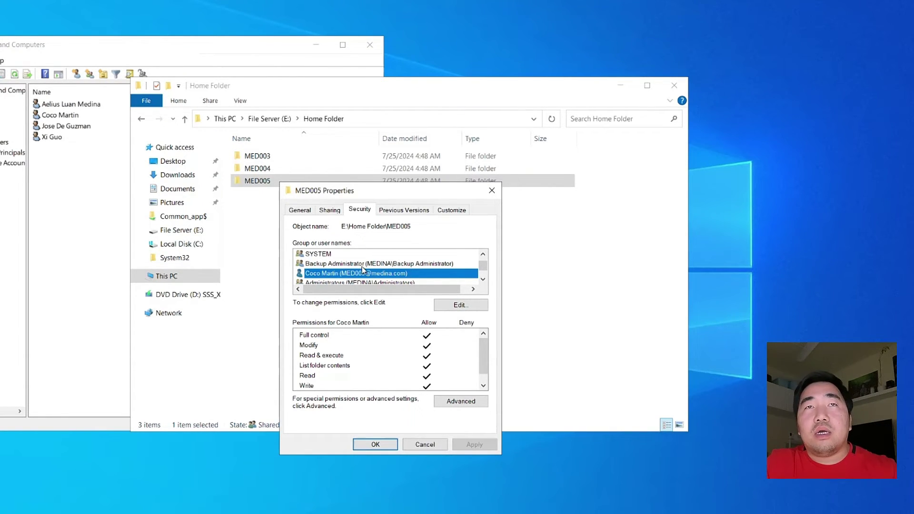
pyautogui.click(490, 192)
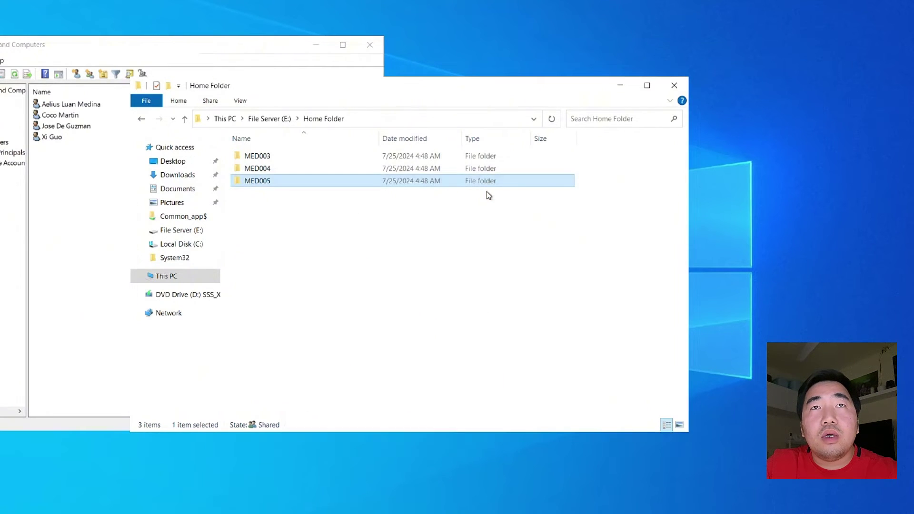
pyautogui.click(669, 87)
pyautogui.moveTo(191, 45); pyautogui.dragTo(286, 54)
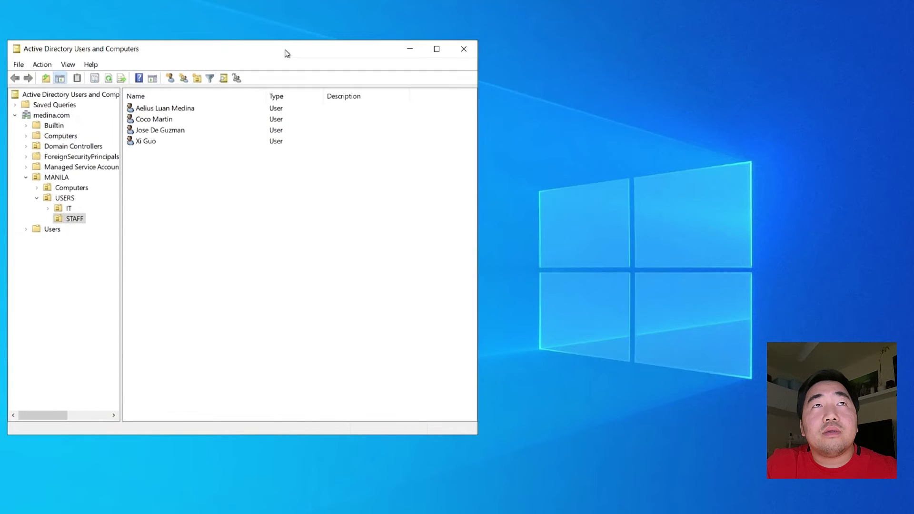
pyautogui.click(164, 120)
pyautogui.click(164, 131)
pyautogui.click(164, 140)
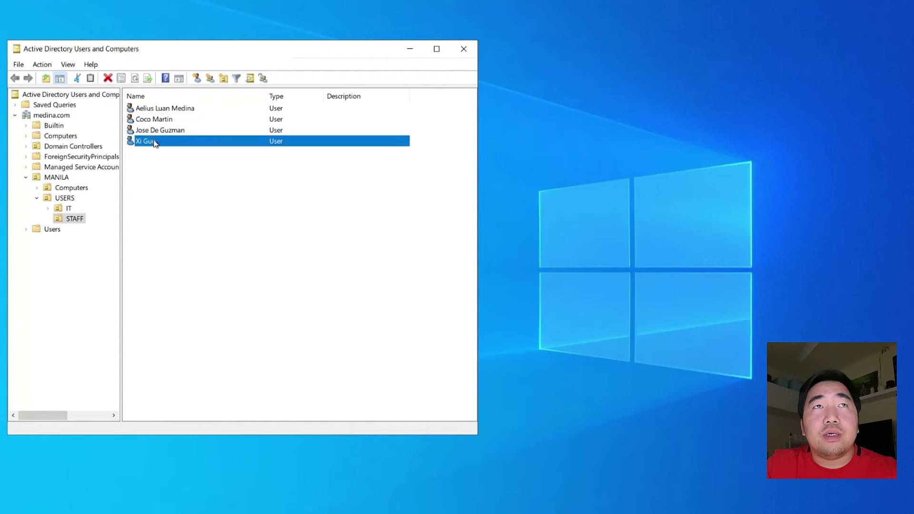
pyautogui.click(160, 130)
pyautogui.click(156, 121)
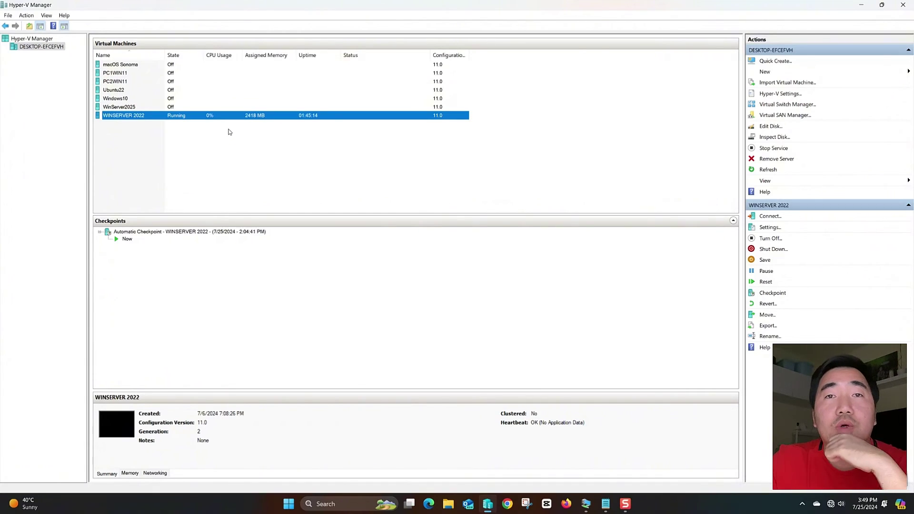
# - Connect to and start PC1WIN11, and bring up the PC2WIN11 console
pyautogui.rightClick(118, 73)
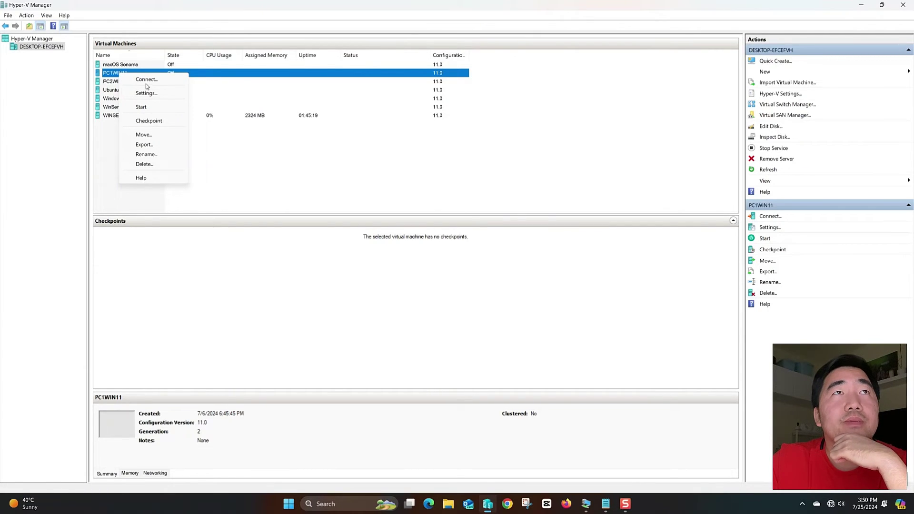
pyautogui.click(138, 80)
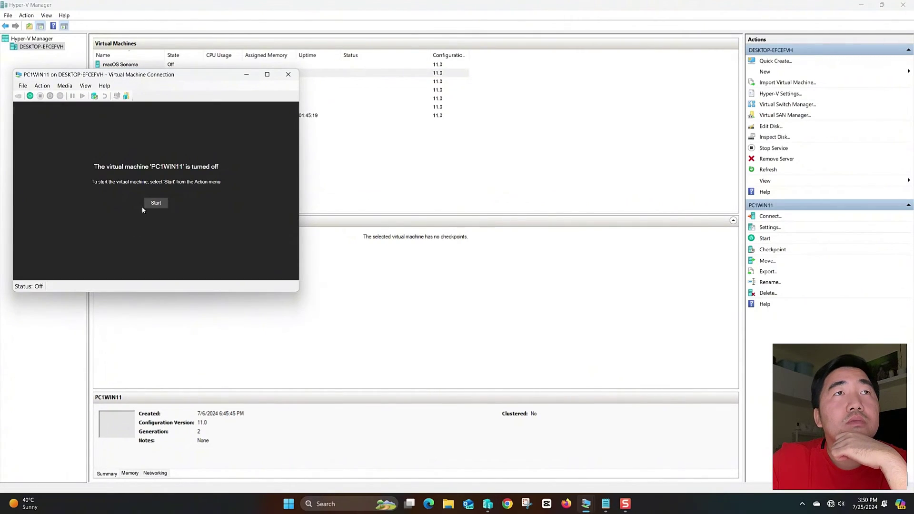
pyautogui.click(154, 203)
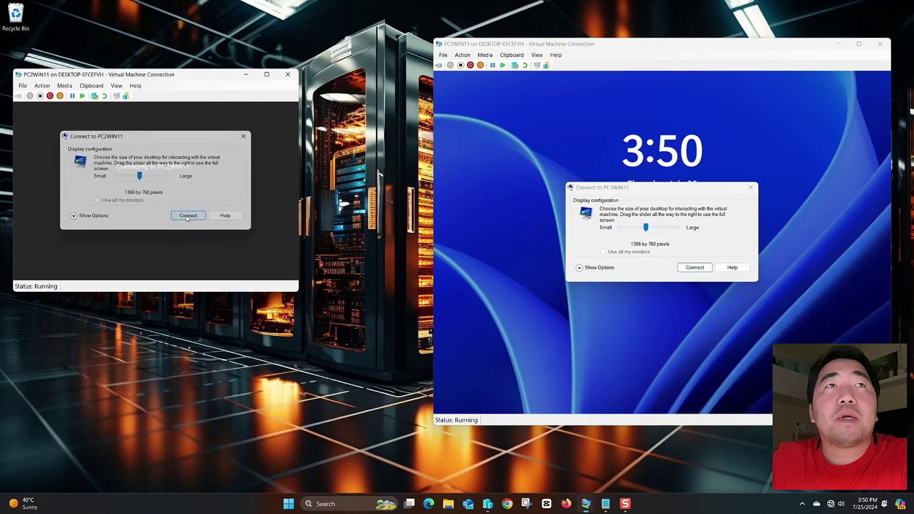
pyautogui.click(188, 212)
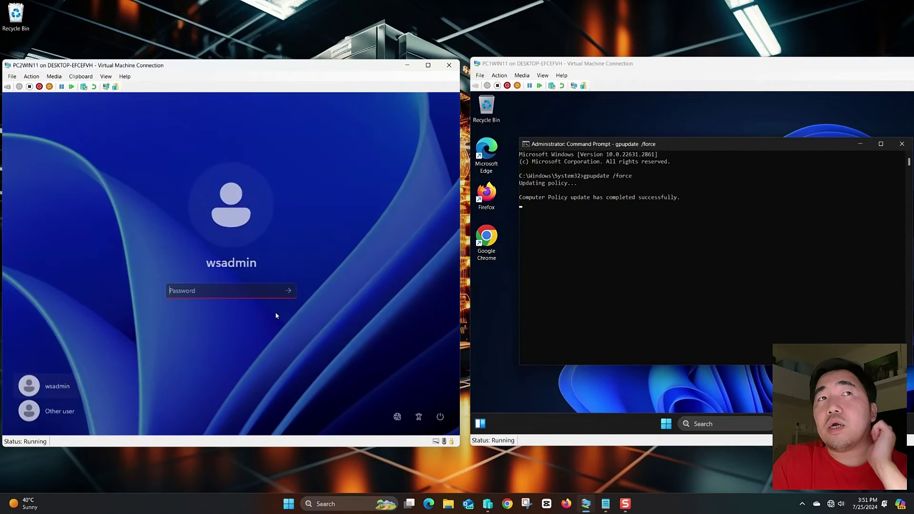
# - Sign into PC2WIN11 as staff user MED003 via Other user
pyautogui.click(57, 411)
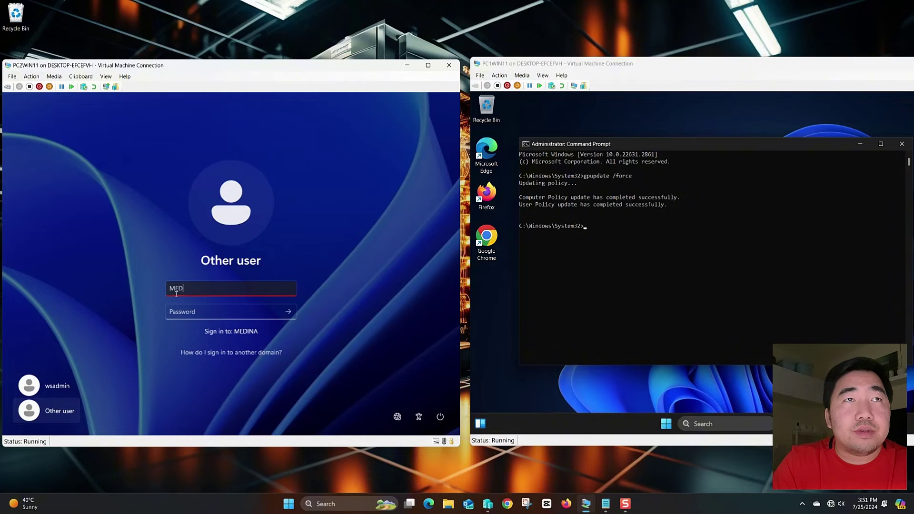
pyautogui.write('MED003')
pyautogui.press('Tab')
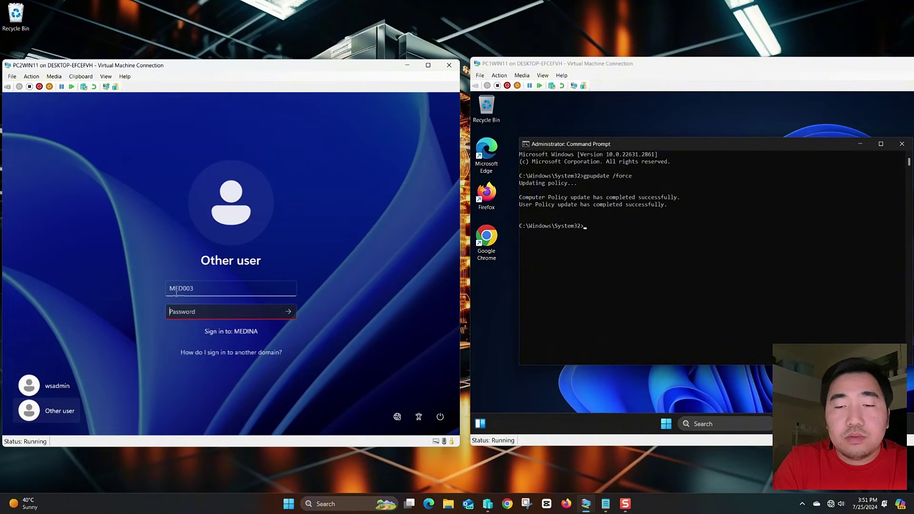
pyautogui.press('Return')
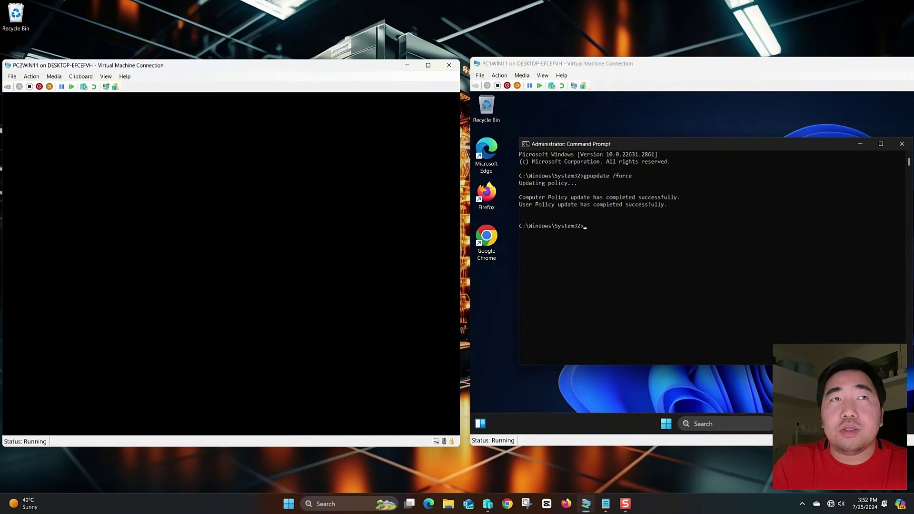
# - Sign the admin account out of PC1WIN11
pyautogui.click(665, 423)
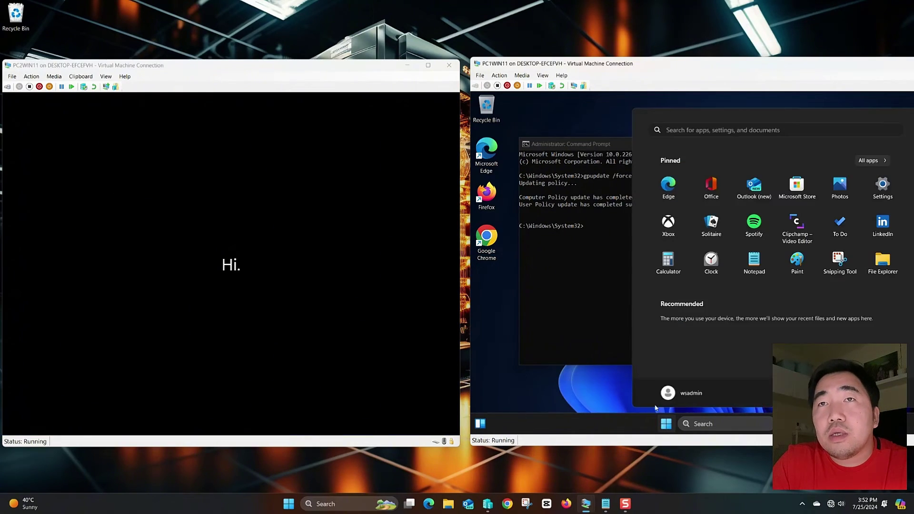
pyautogui.click(676, 392)
pyautogui.click(669, 376)
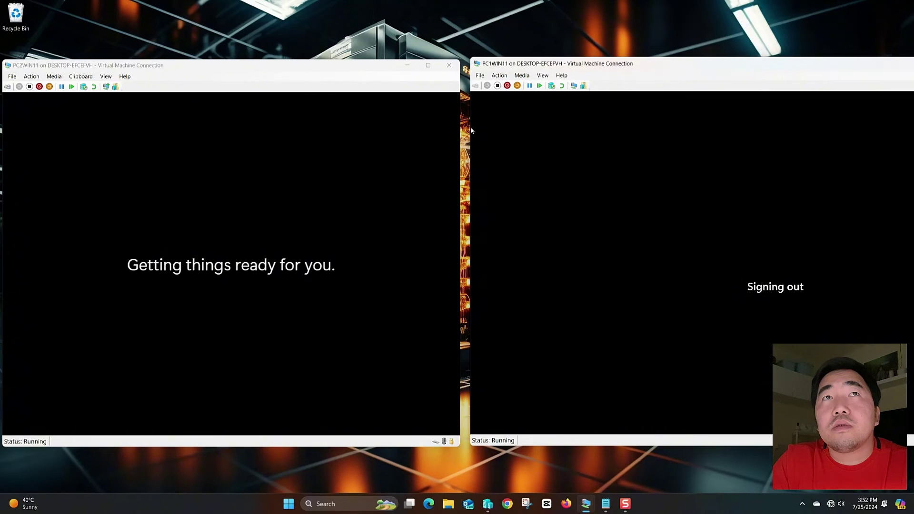
pyautogui.moveTo(322, 71); pyautogui.dragTo(319, 63)
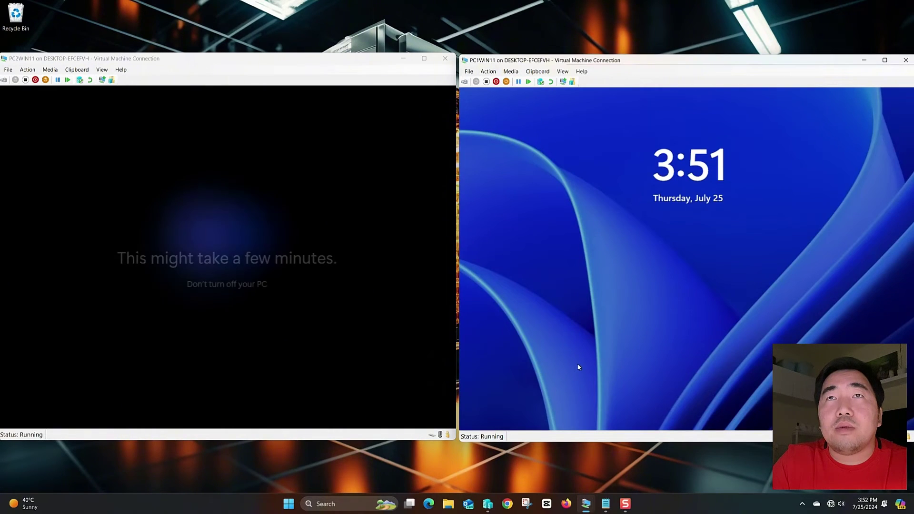
# - Sign into PC1WIN11 as staff user med004 via Other user
pyautogui.click(556, 381)
pyautogui.click(509, 406)
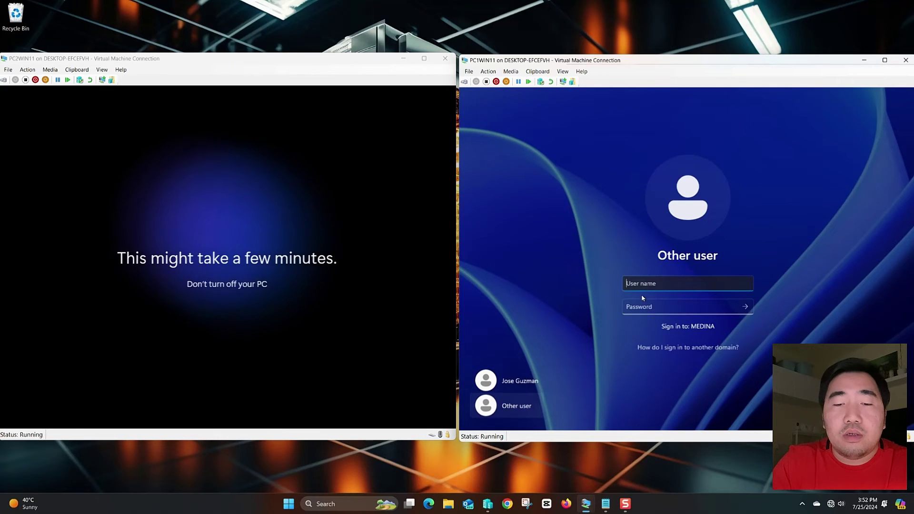
pyautogui.write('med004')
pyautogui.press('Tab')
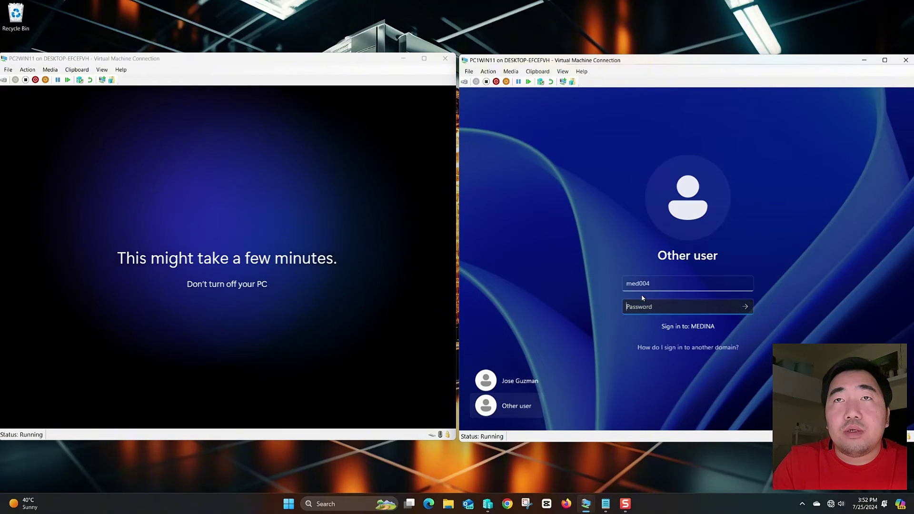
pyautogui.press('Return')
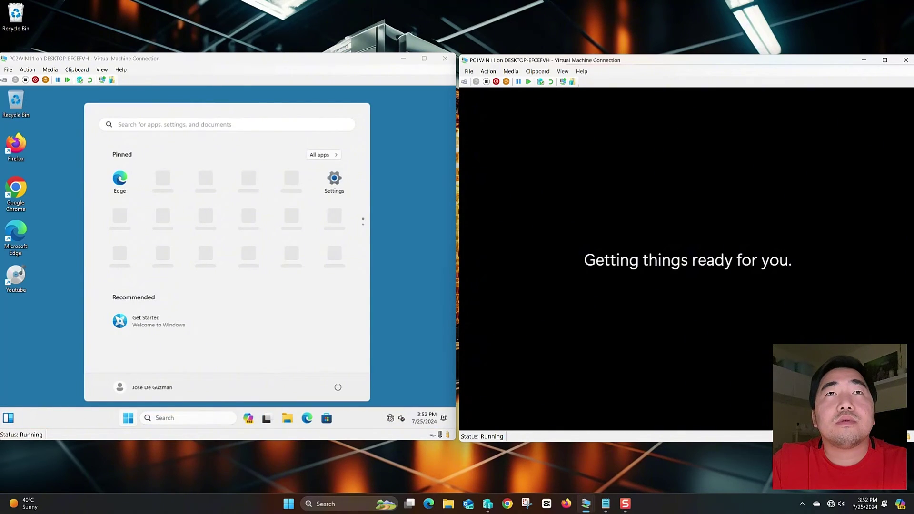
# - On PC2WIN11, bring up Properties for the mapped H: drive under This PC, showing 10.0 GB
pyautogui.click(393, 270)
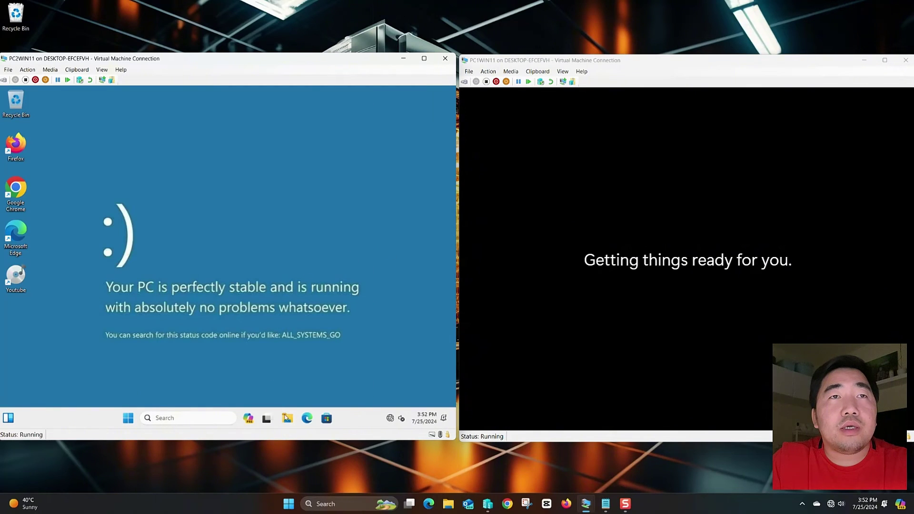
pyautogui.click(288, 419)
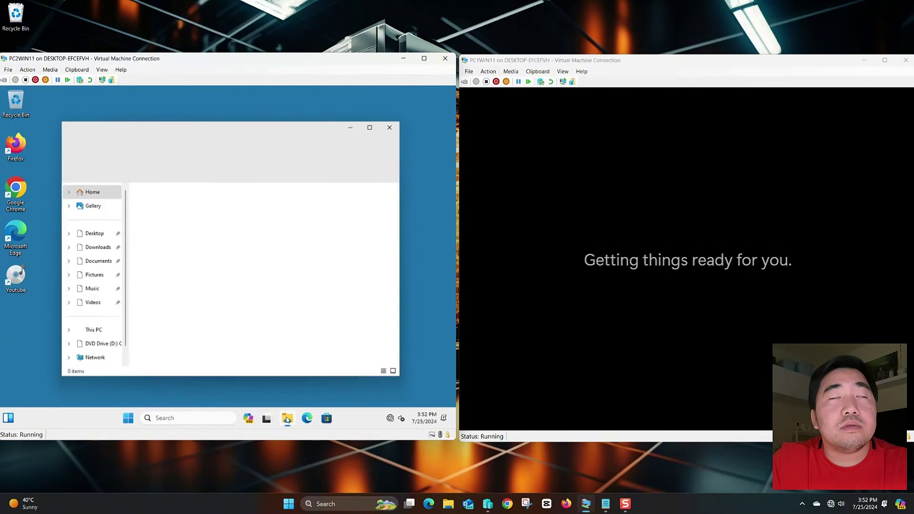
pyautogui.click(90, 335)
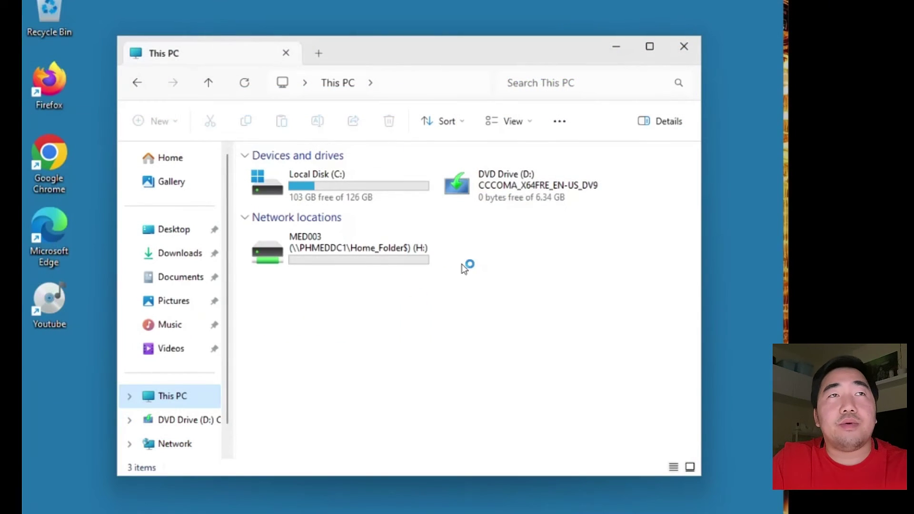
pyautogui.click(363, 254)
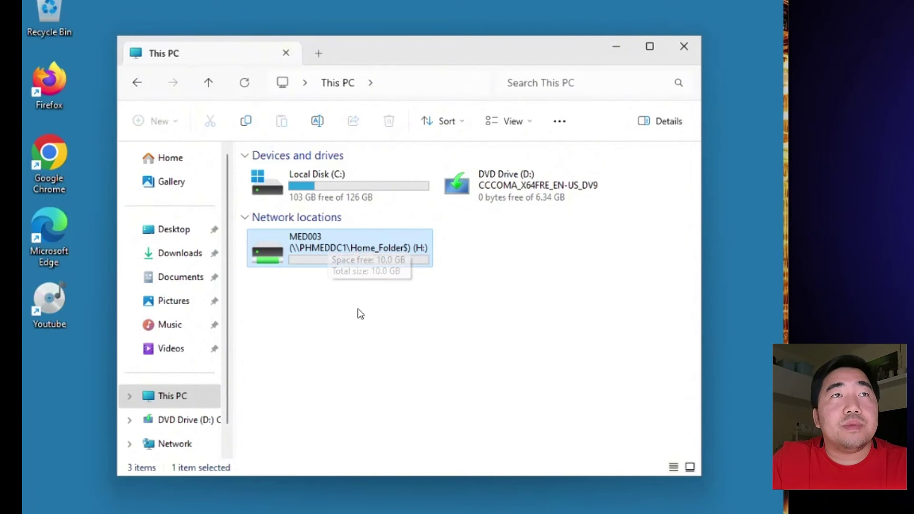
pyautogui.click(326, 242)
pyautogui.rightClick(325, 241)
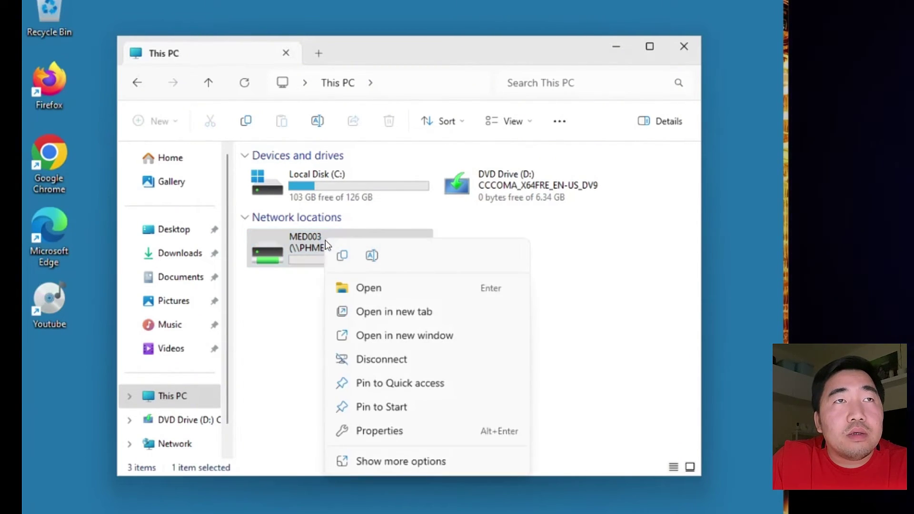
pyautogui.click(370, 438)
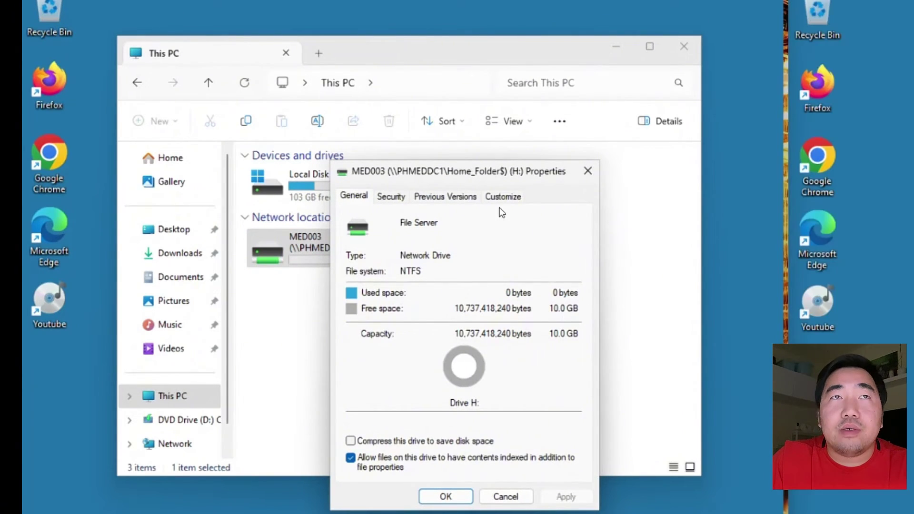
pyautogui.moveTo(487, 171); pyautogui.dragTo(429, 116)
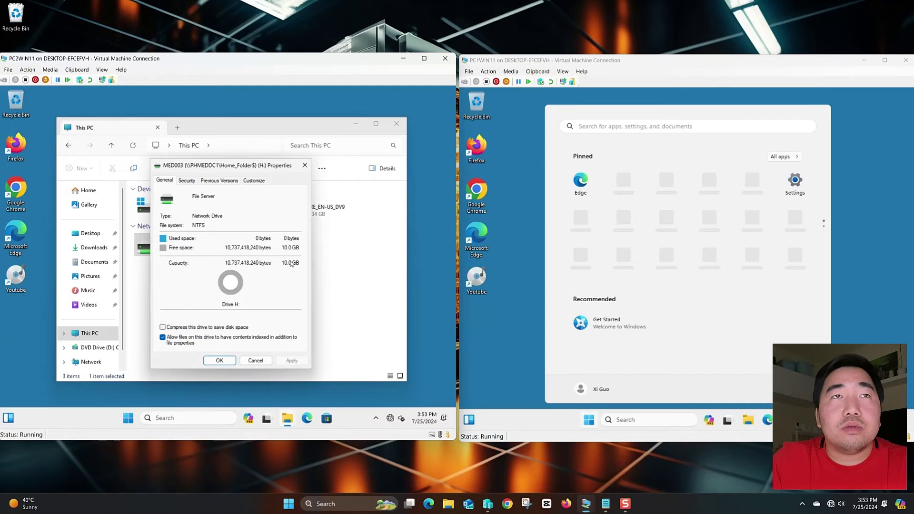
# - On the second client, check the mapped H: drive's properties under This PC
pyautogui.click(673, 388)
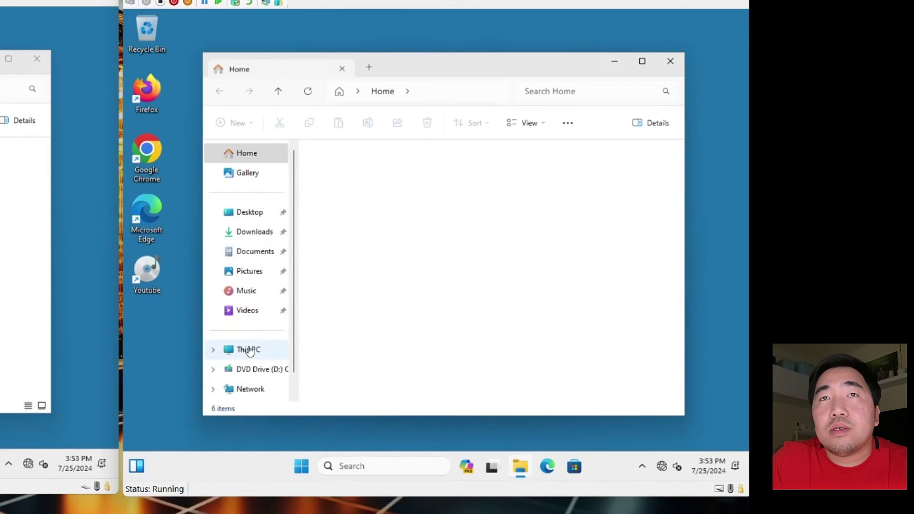
pyautogui.click(550, 334)
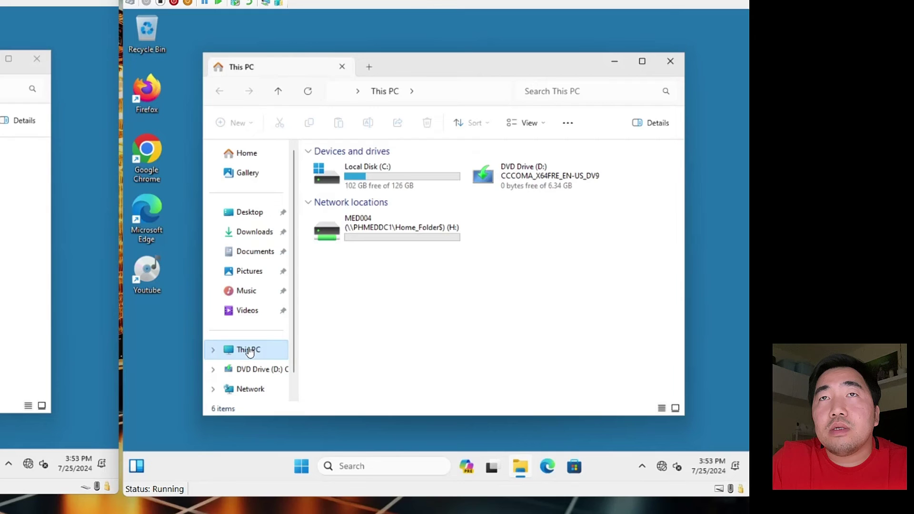
pyautogui.click(354, 222)
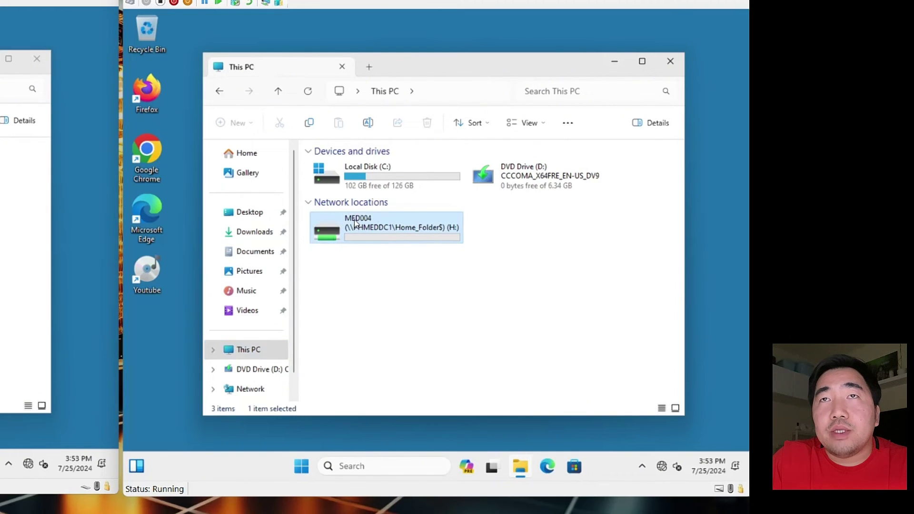
pyautogui.rightClick(383, 236)
pyautogui.click(435, 196)
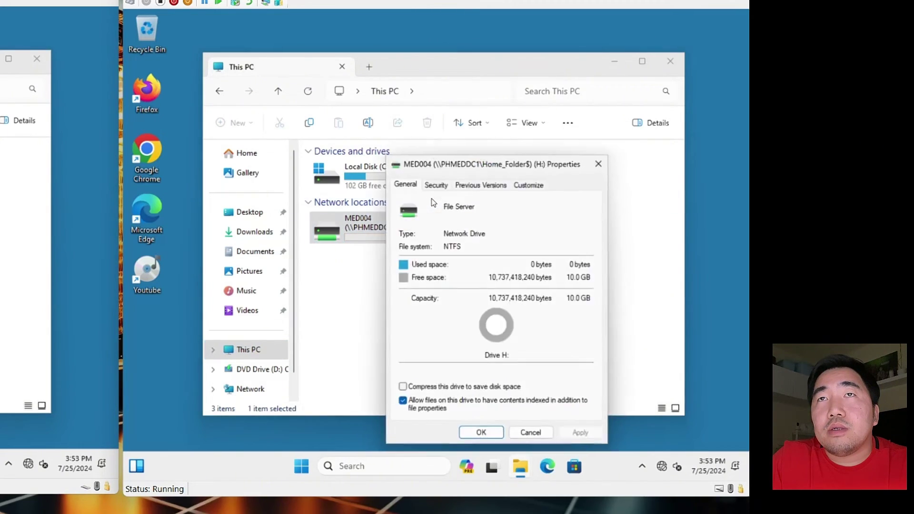
pyautogui.moveTo(461, 167); pyautogui.dragTo(500, 113)
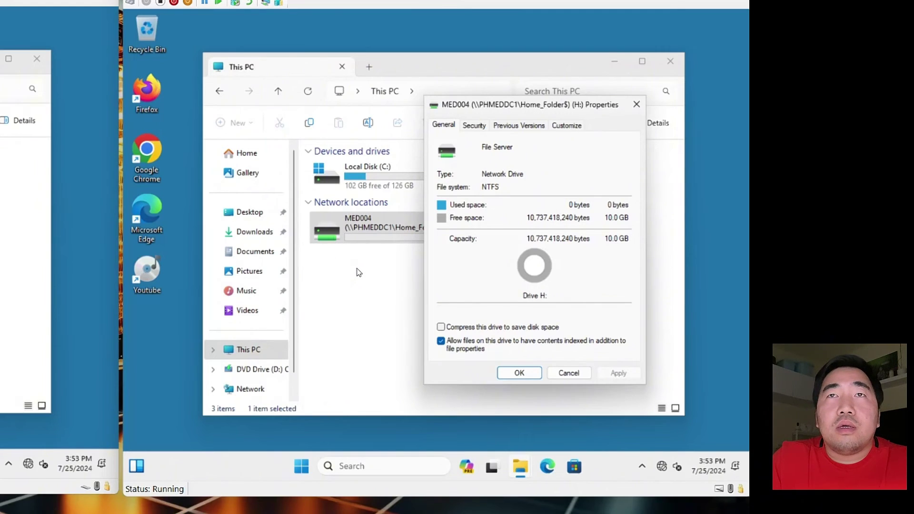
pyautogui.press('Escape')
# - Create a New folder and a New Text Document on that client's H: drive
pyautogui.doubleClick(358, 229)
pyautogui.rightClick(380, 265)
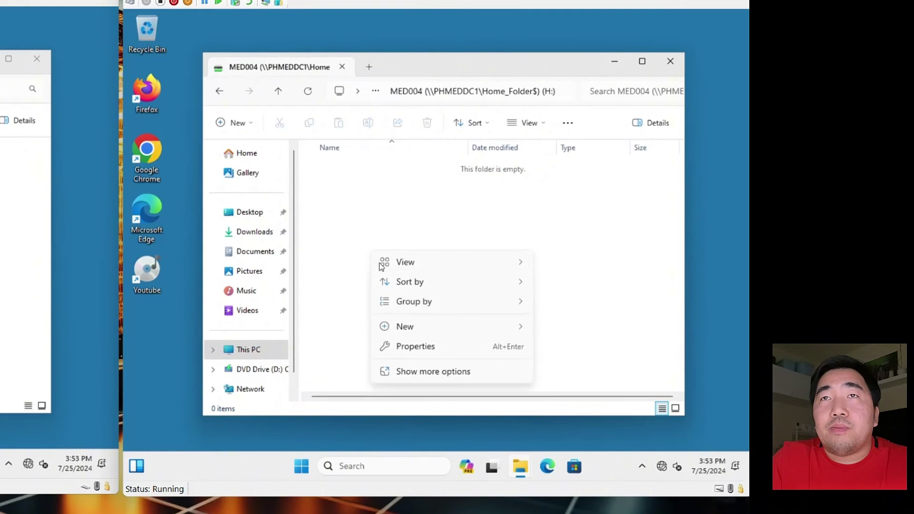
pyautogui.moveTo(419, 328)
pyautogui.click(577, 337)
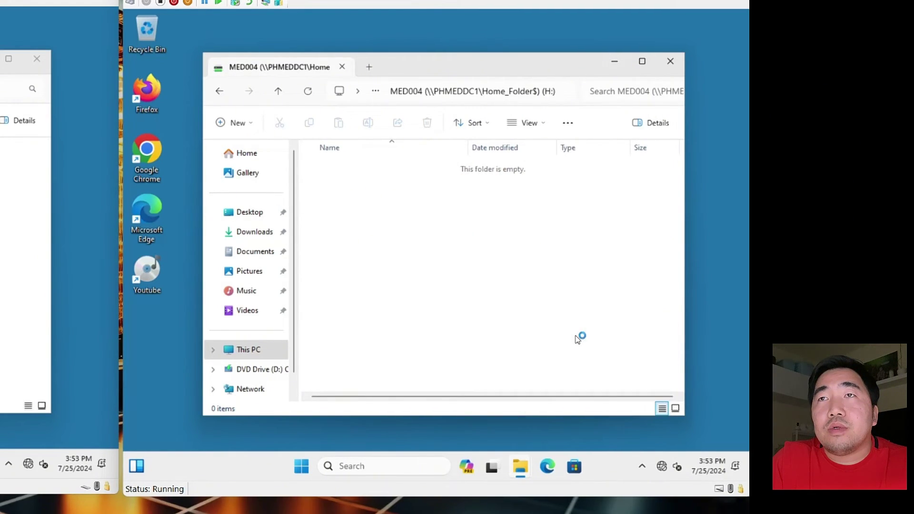
pyautogui.rightClick(396, 272)
pyautogui.moveTo(475, 243)
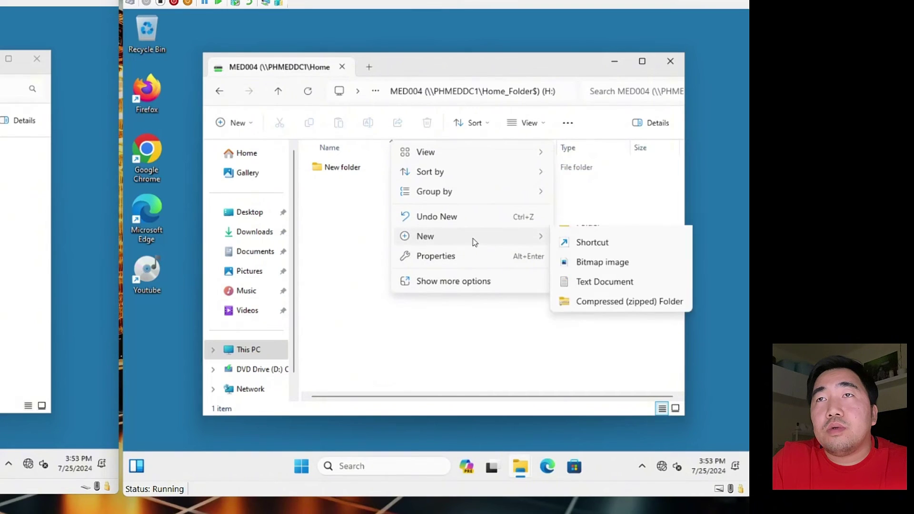
pyautogui.click(604, 296)
pyautogui.click(327, 264)
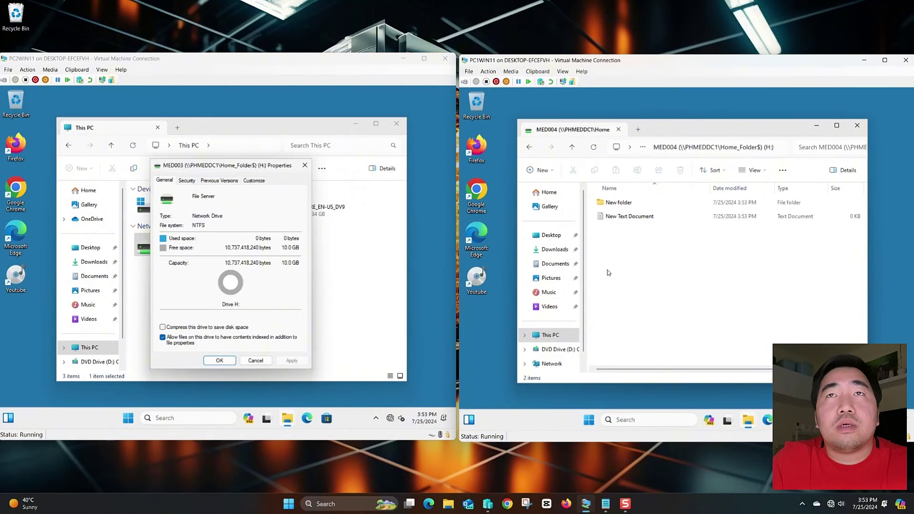
# - Create a New folder and a New Text Document on the first client's H: drive as well
pyautogui.click(305, 165)
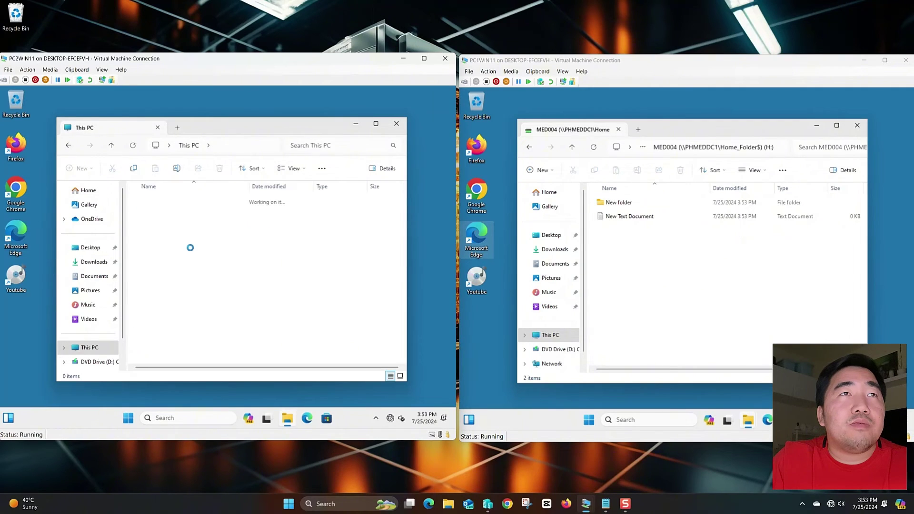
pyautogui.rightClick(190, 249)
pyautogui.moveTo(252, 303)
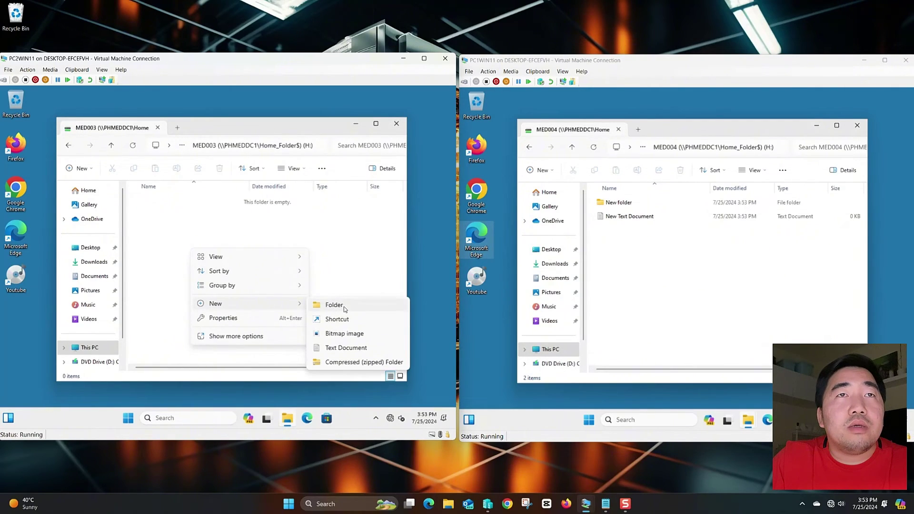
pyautogui.click(340, 304)
pyautogui.rightClick(228, 294)
pyautogui.moveTo(200, 251)
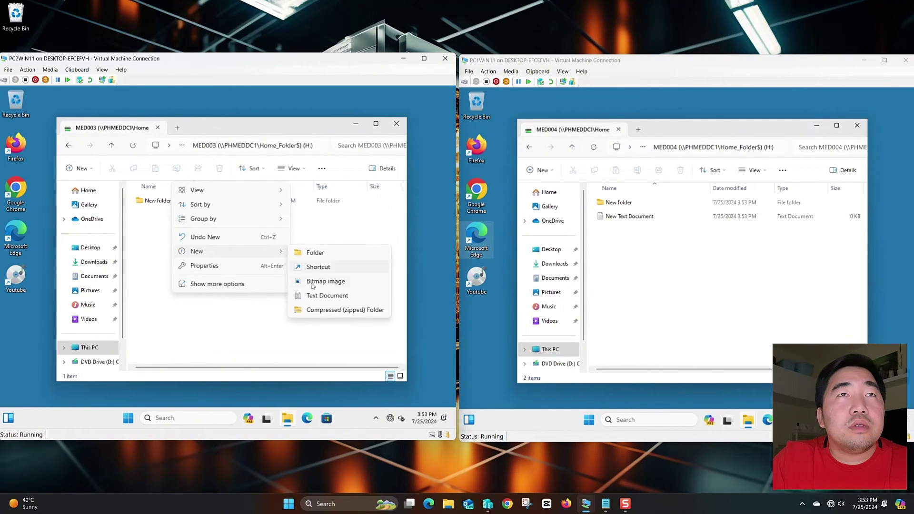
pyautogui.click(329, 296)
pyautogui.click(264, 288)
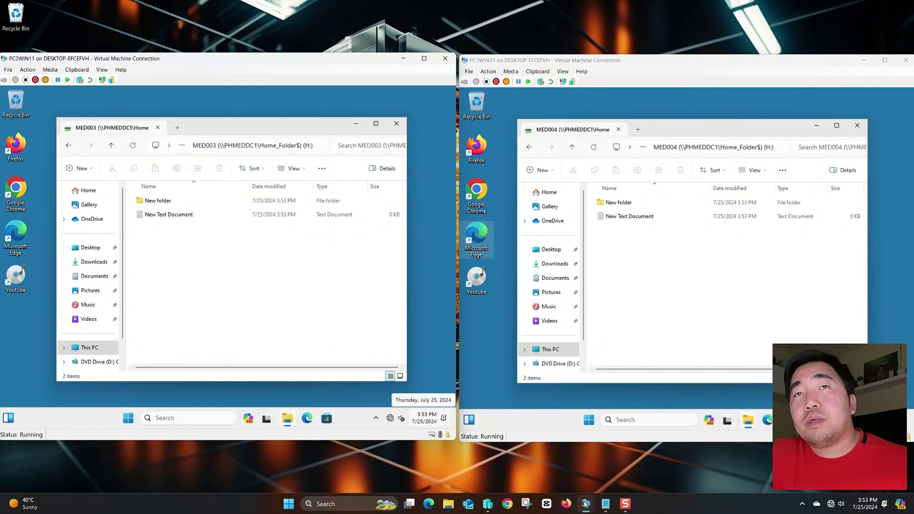
pyautogui.moveTo(587, 504)
pyautogui.click(546, 461)
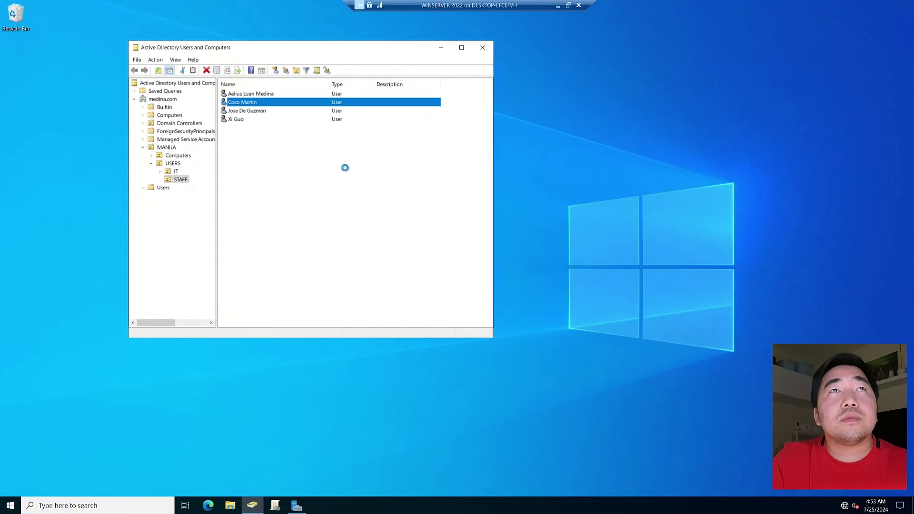
# - On the server, browse to E:\Home Folder and inspect the MED003 and MED004 home folders' new files
pyautogui.click(230, 506)
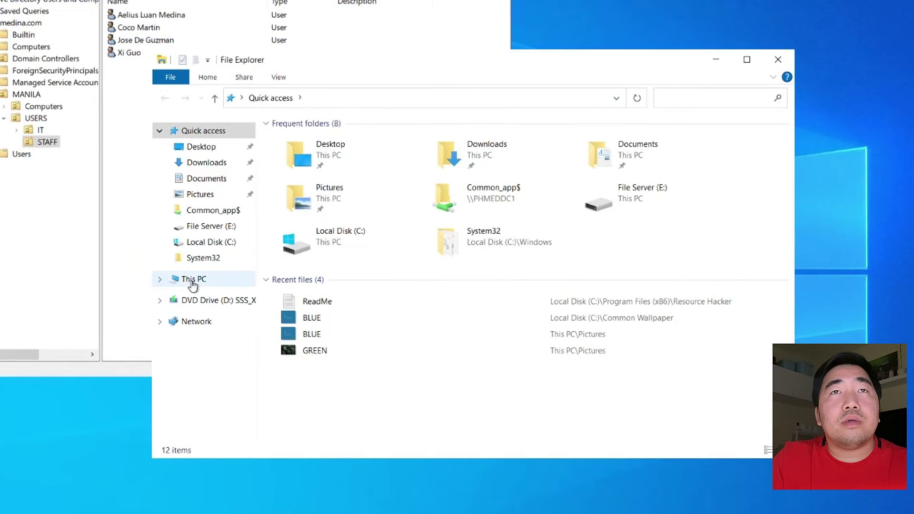
pyautogui.click(193, 281)
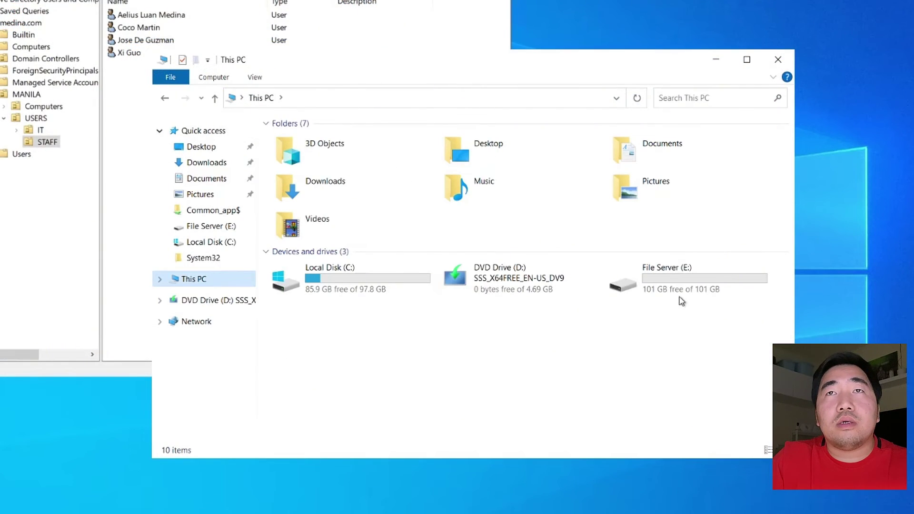
pyautogui.doubleClick(696, 288)
pyautogui.doubleClick(337, 144)
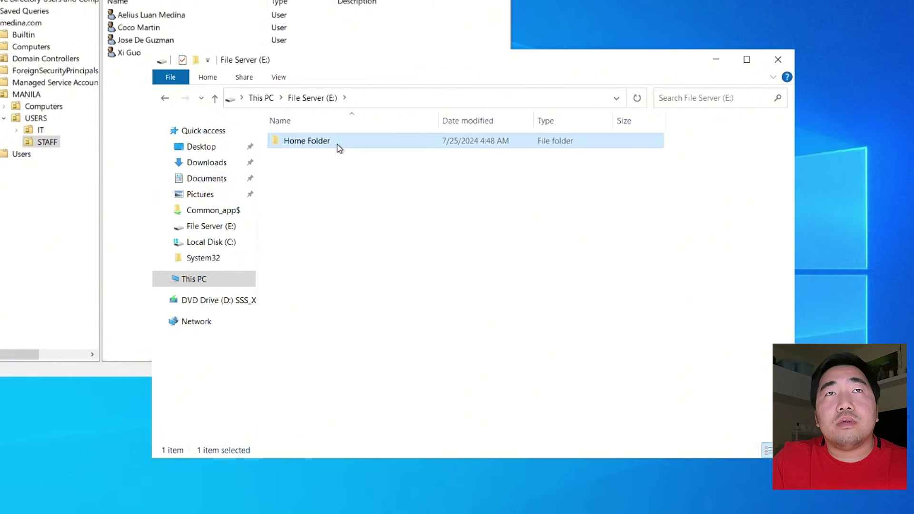
pyautogui.doubleClick(309, 144)
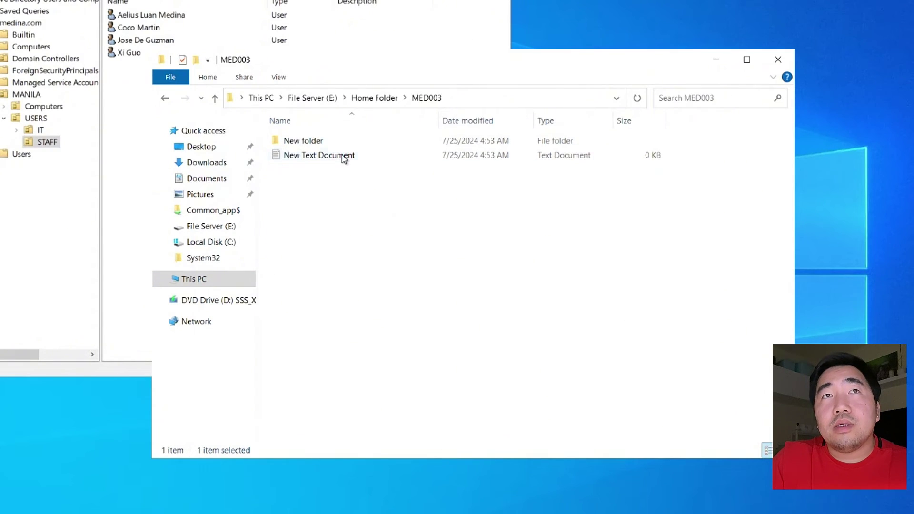
pyautogui.click(164, 99)
pyautogui.doubleClick(310, 156)
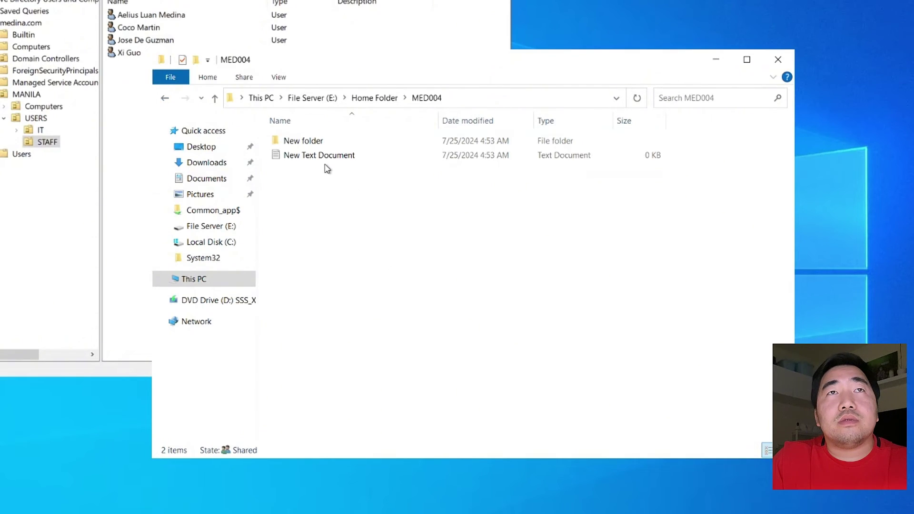
pyautogui.click(320, 156)
pyautogui.click(321, 141)
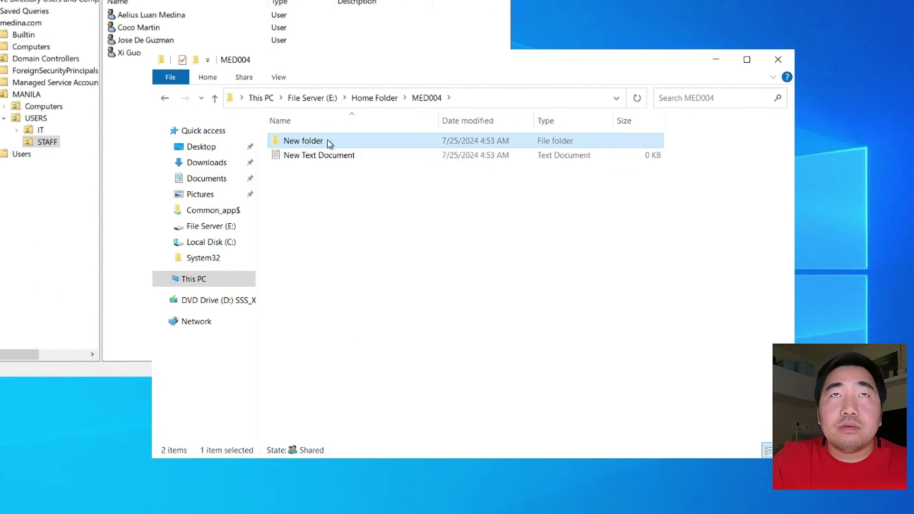
pyautogui.click(164, 99)
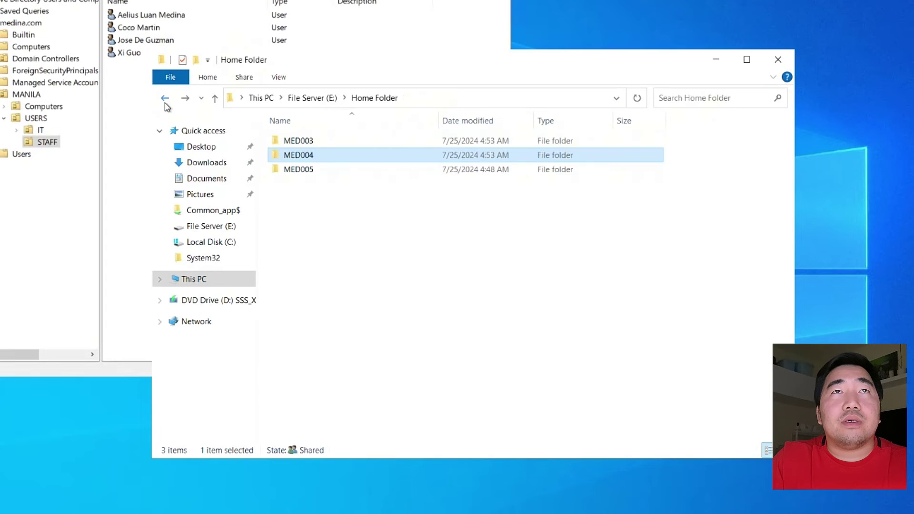
# - Confirm the MED005 home folder is still empty, then minimize the WINSERVER session
pyautogui.click(317, 174)
pyautogui.doubleClick(320, 176)
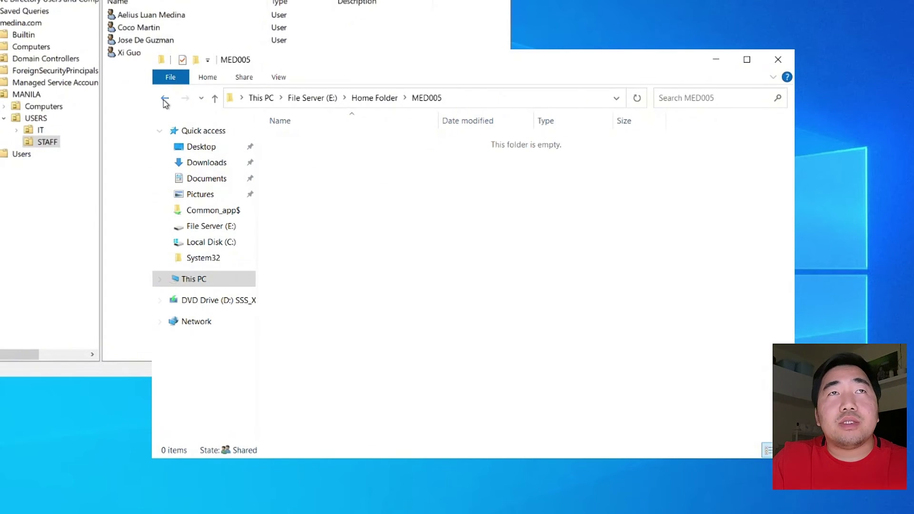
pyautogui.click(164, 99)
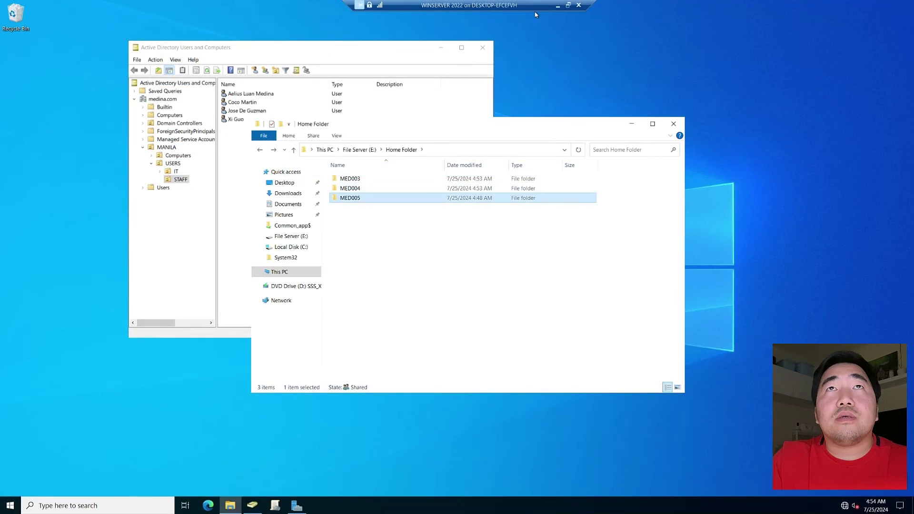
pyautogui.click(558, 6)
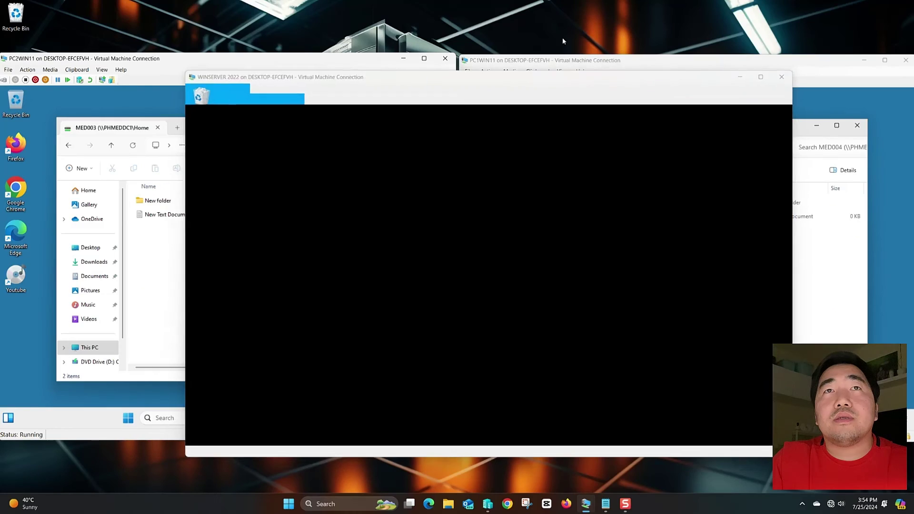
# - Sign the current user out of PC1WIN11, signing out anyway despite an open app
pyautogui.click(591, 420)
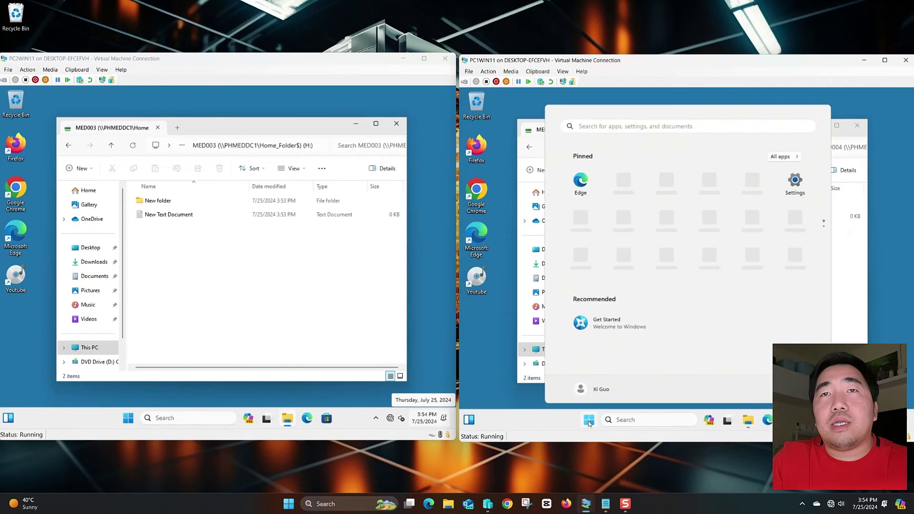
pyautogui.click(600, 390)
pyautogui.click(579, 354)
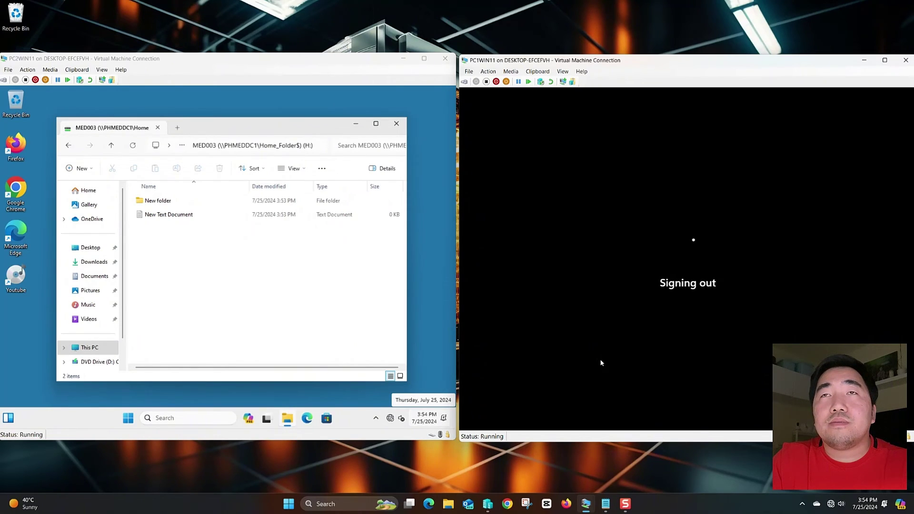
pyautogui.click(598, 353)
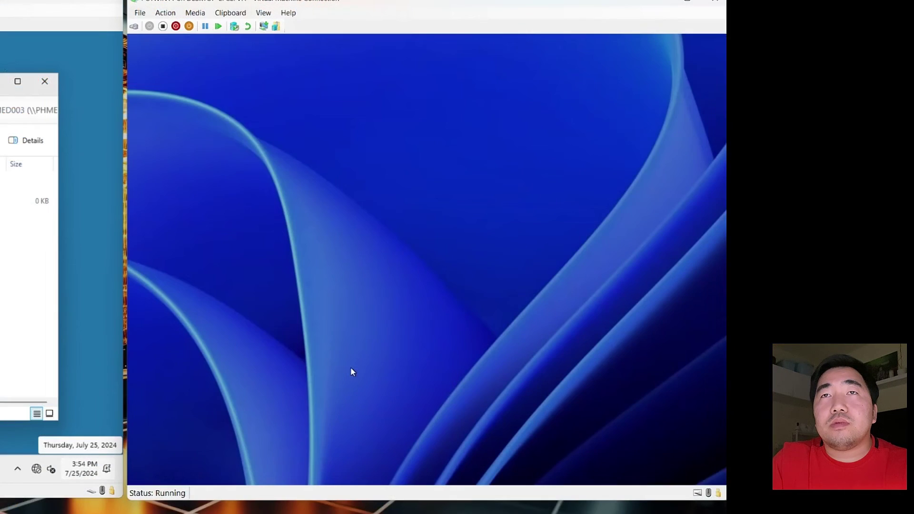
# - Sign in to PC1WIN11 as Other user Med005 with the account password
pyautogui.click(200, 455)
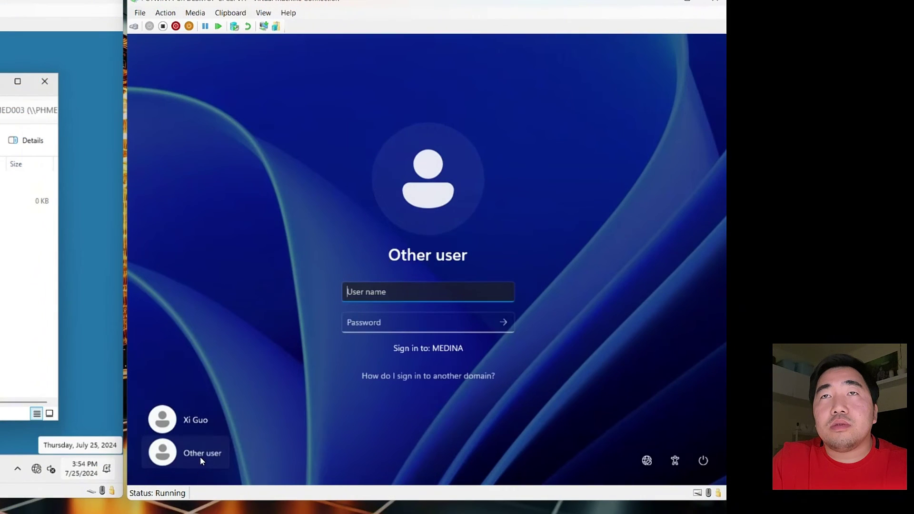
pyautogui.write('M')
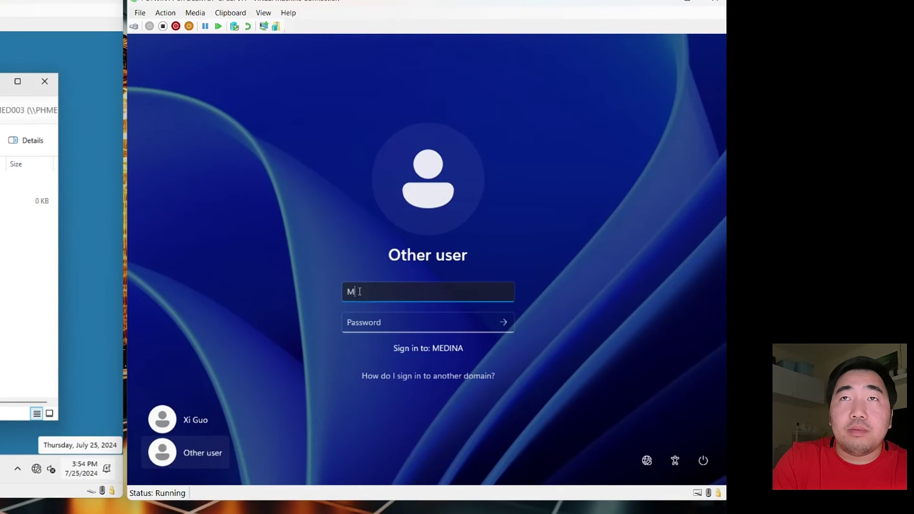
pyautogui.write('ed005')
pyautogui.press('Tab')
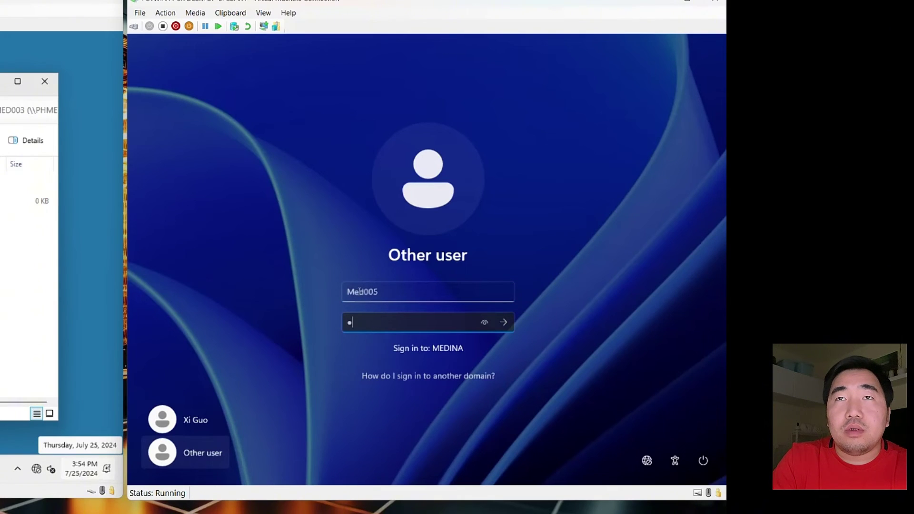
pyautogui.press('Return')
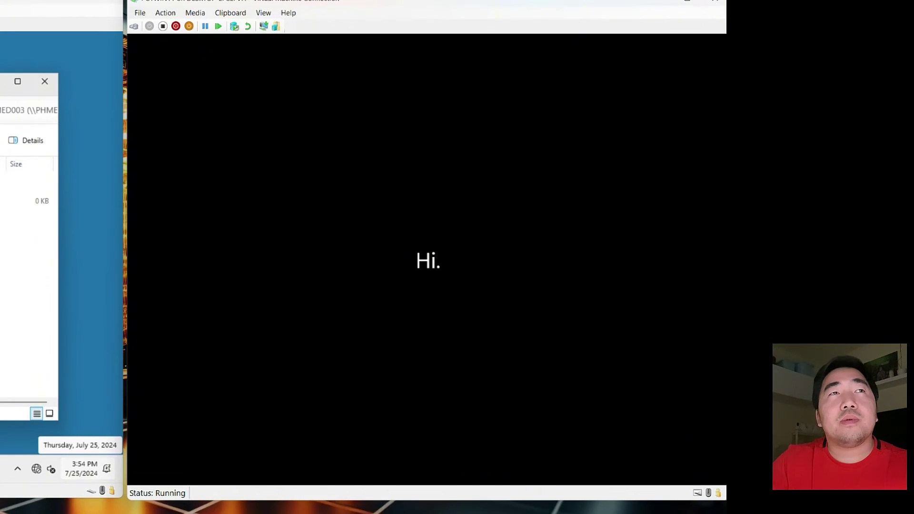
pyautogui.click(50, 77)
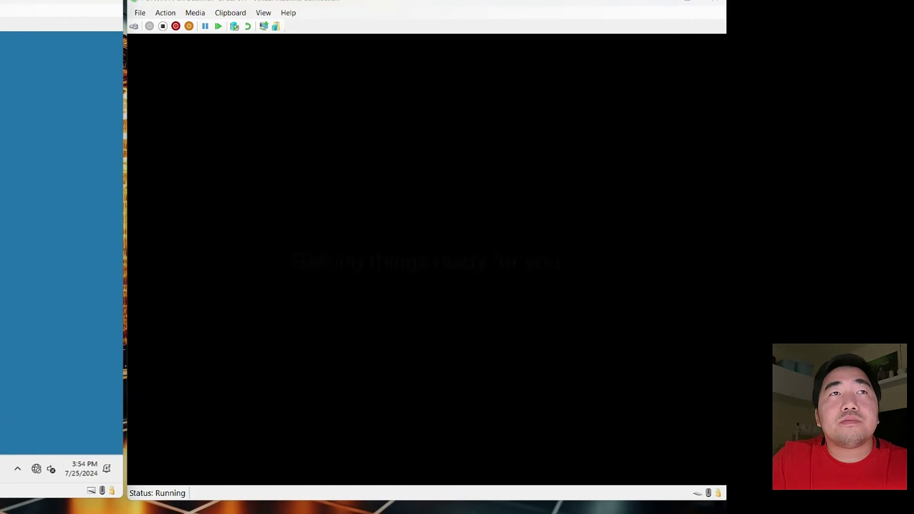
pyautogui.press('super+e')
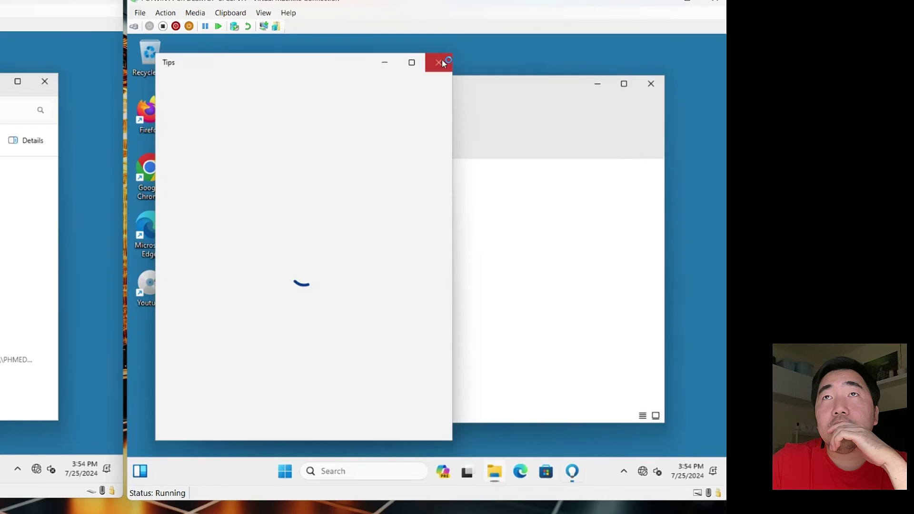
# - Close Tips and open the mapped MED005 (H:) drive from This PC
pyautogui.click(439, 63)
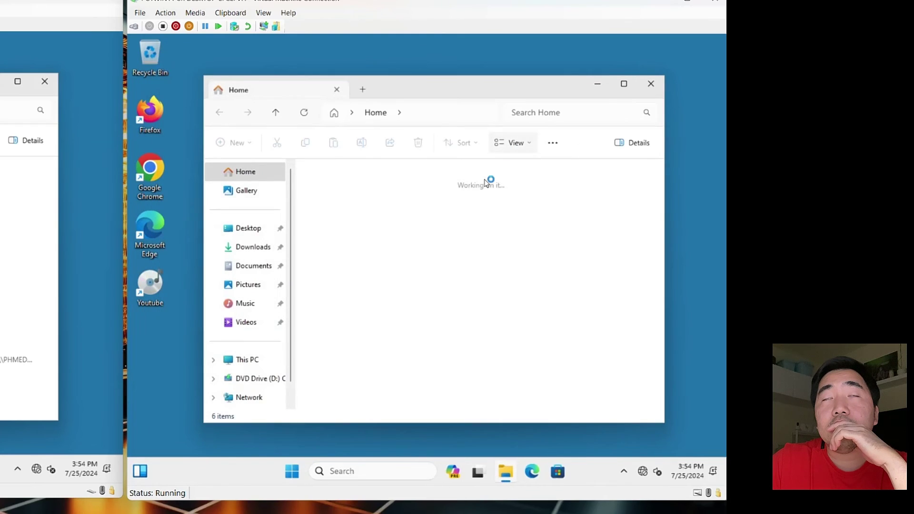
pyautogui.click(267, 361)
pyautogui.click(380, 248)
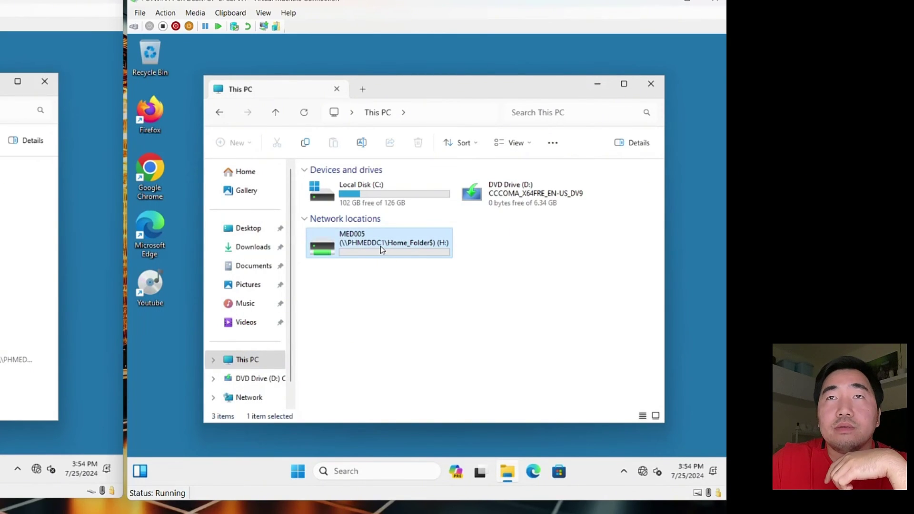
pyautogui.doubleClick(381, 247)
pyautogui.click(220, 112)
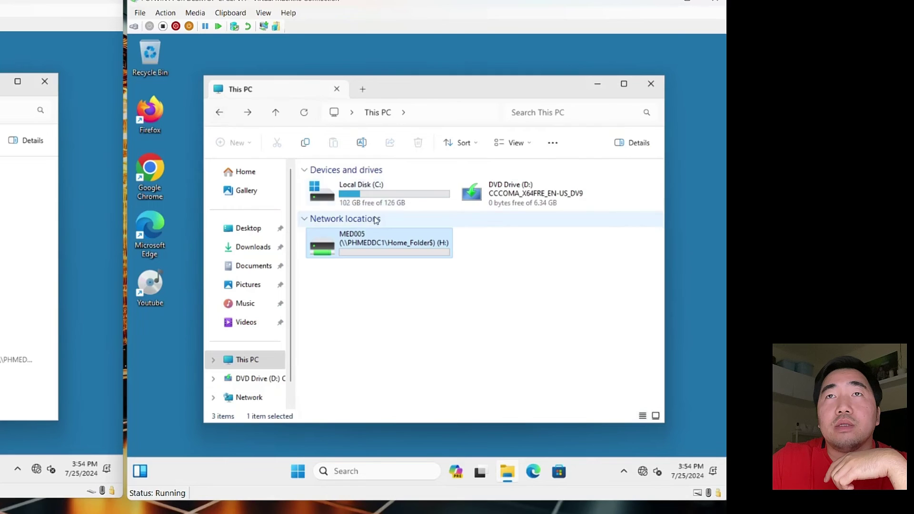
# - Check the H: drive's properties: mapped from Home_Folder$ with 10.0 GB capacity
pyautogui.rightClick(363, 245)
pyautogui.click(405, 206)
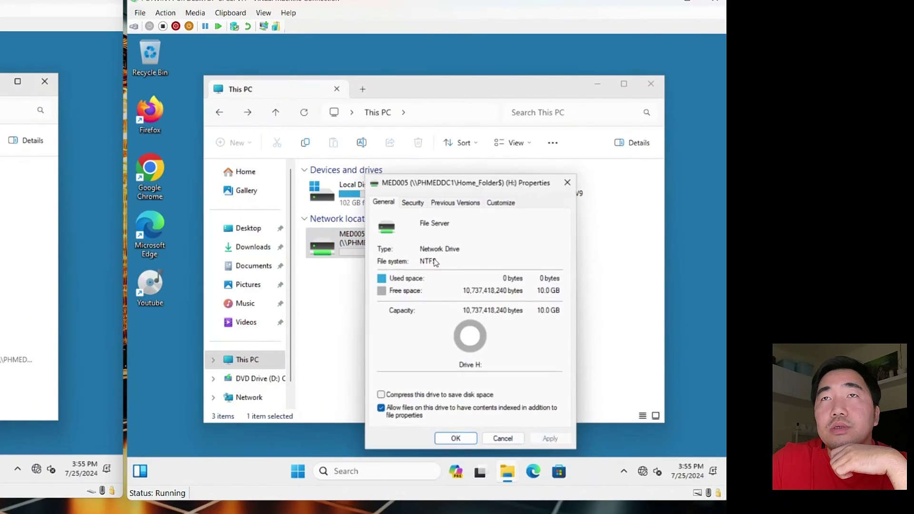
pyautogui.moveTo(447, 189); pyautogui.dragTo(417, 115)
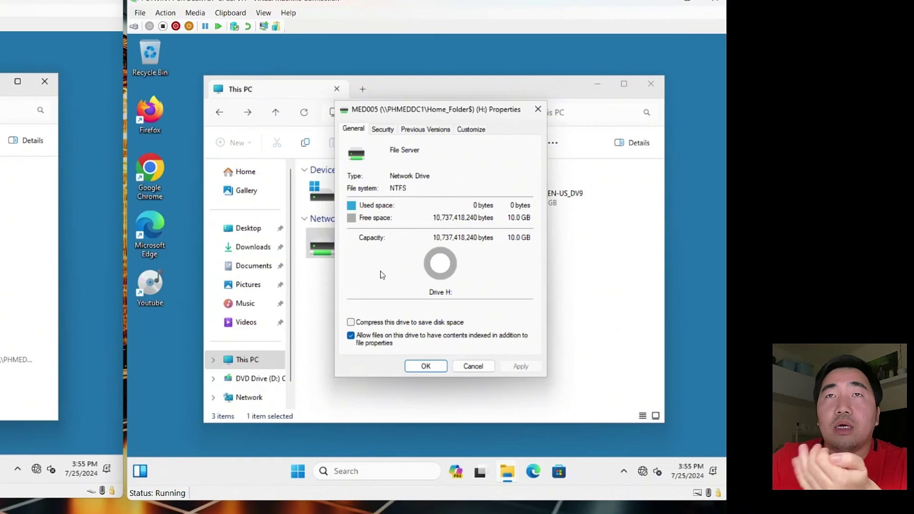
pyautogui.click(460, 367)
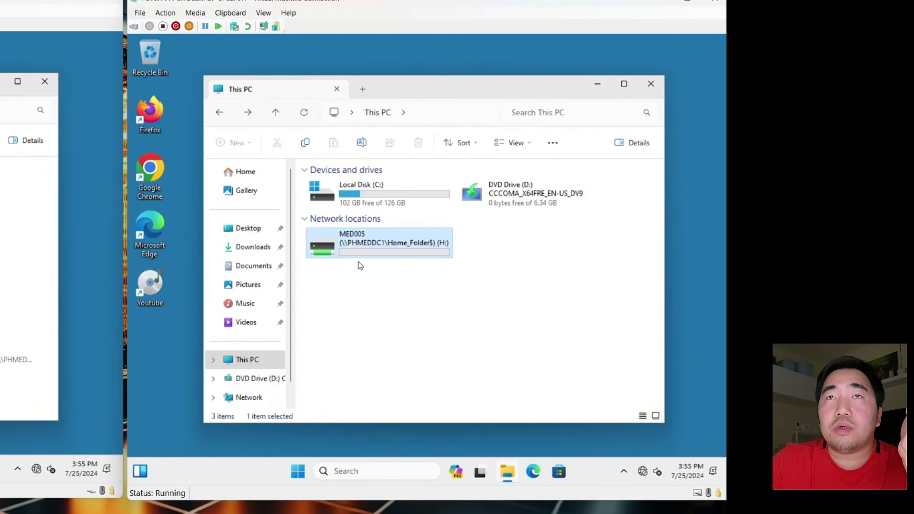
pyautogui.moveTo(371, 247)
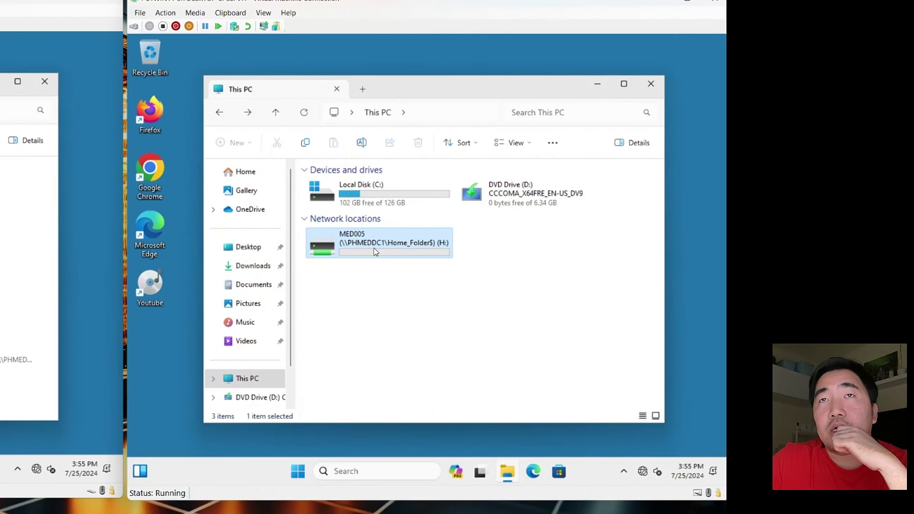
pyautogui.moveTo(375, 252)
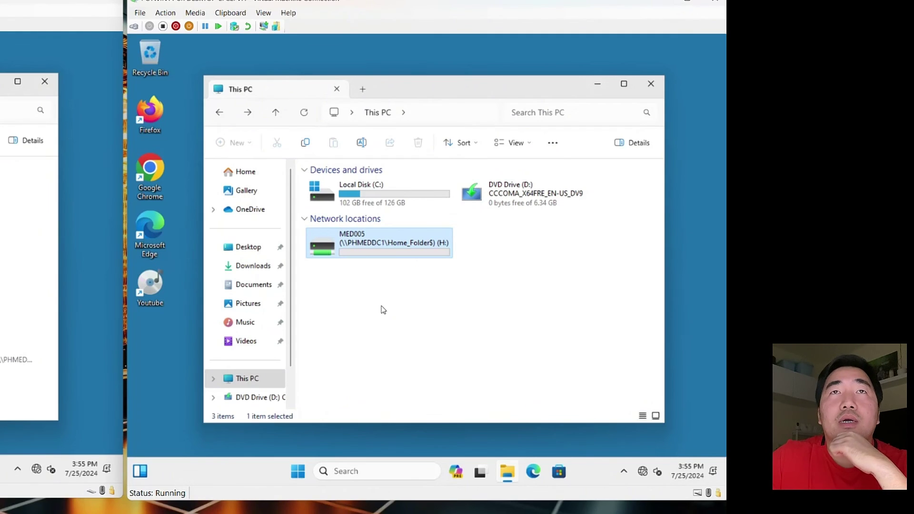
pyautogui.click(43, 83)
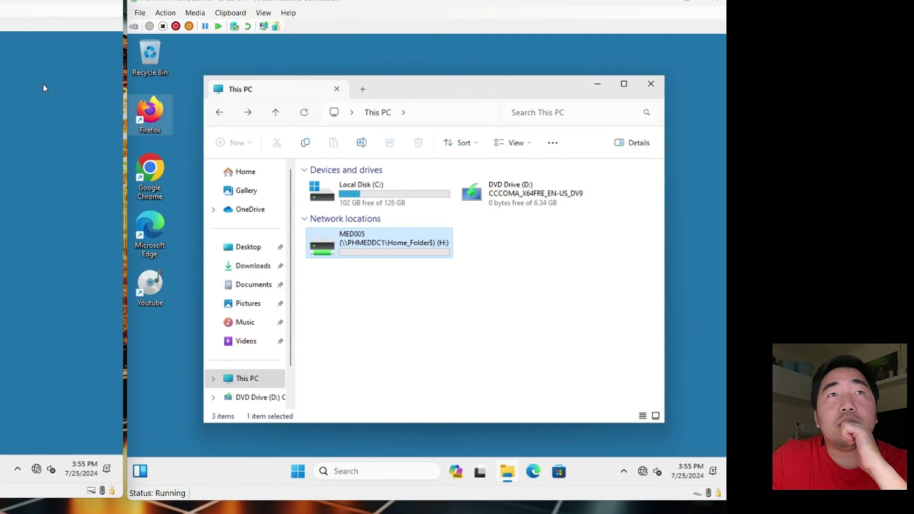
pyautogui.click(376, 245)
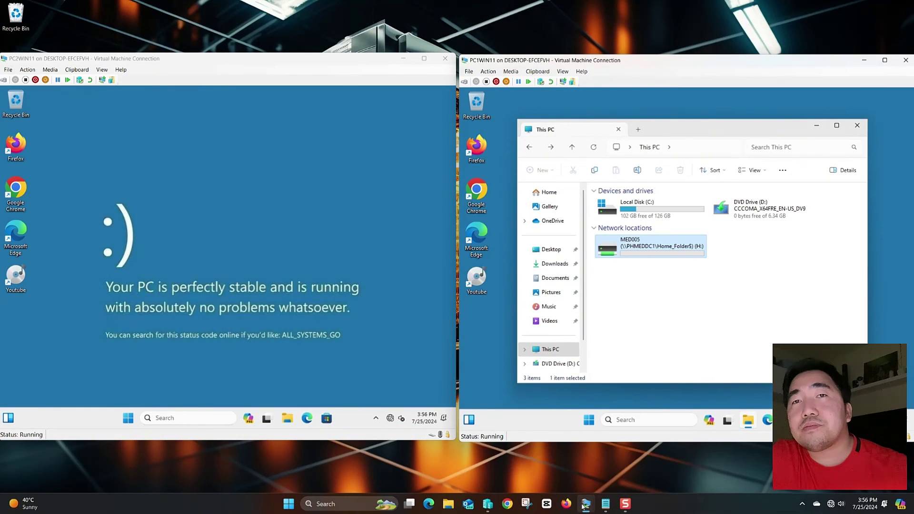
# - On WINSERVER, open Quota Entries for File Server (E:), showing MED003–MED005 limited to 10 GB
pyautogui.moveTo(587, 507)
pyautogui.click(535, 463)
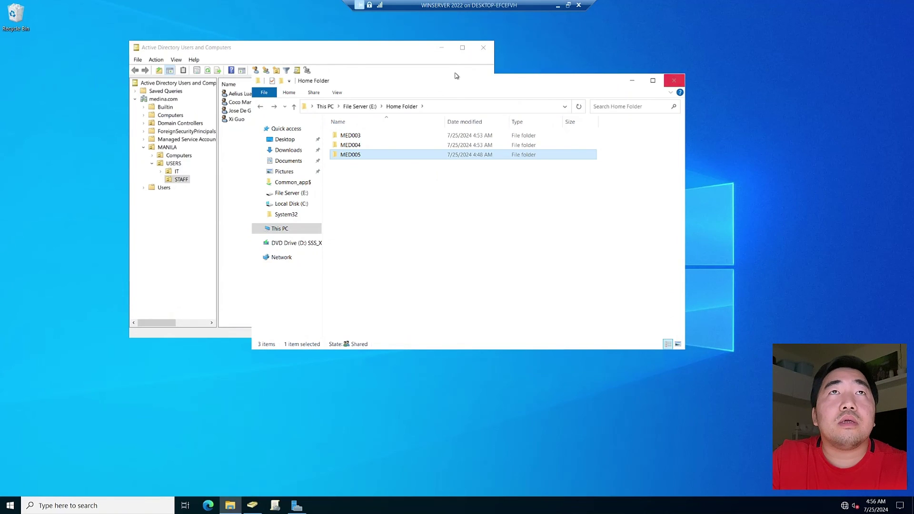
pyautogui.click(261, 107)
pyautogui.click(261, 107)
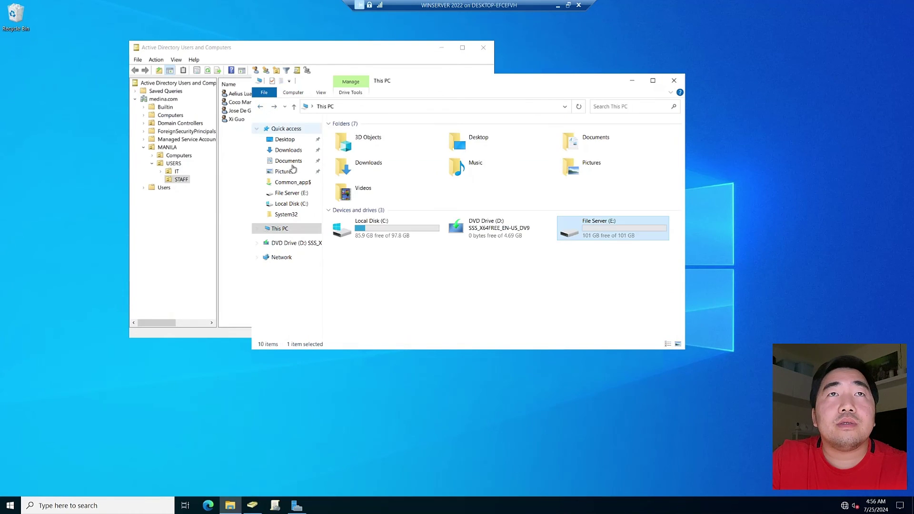
pyautogui.rightClick(601, 234)
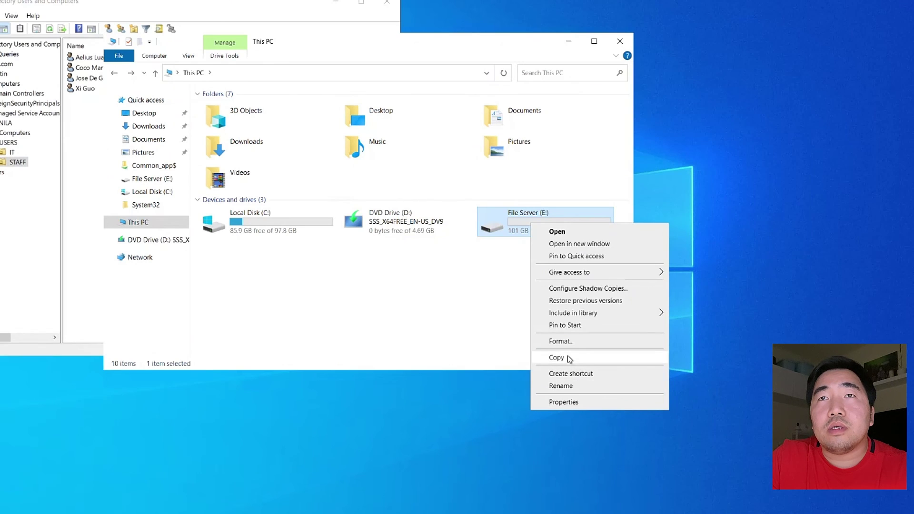
pyautogui.click(564, 402)
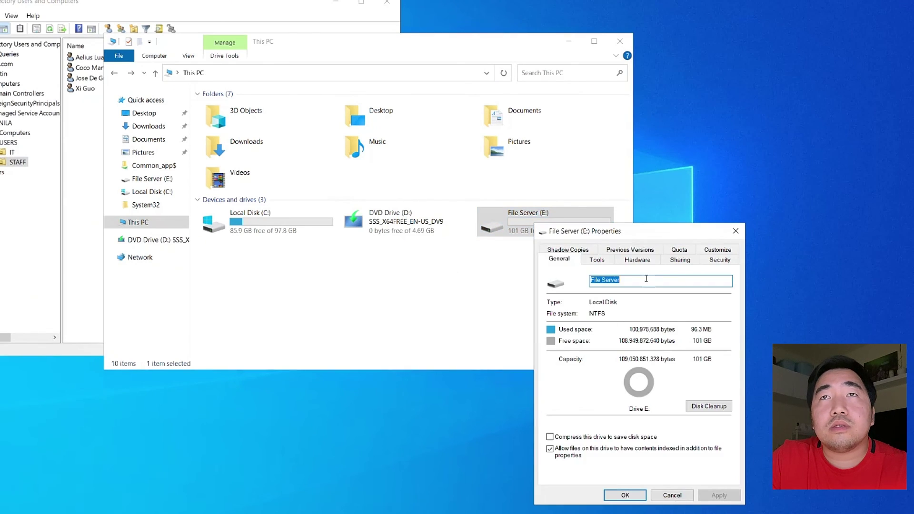
pyautogui.moveTo(435, 206); pyautogui.dragTo(320, 155)
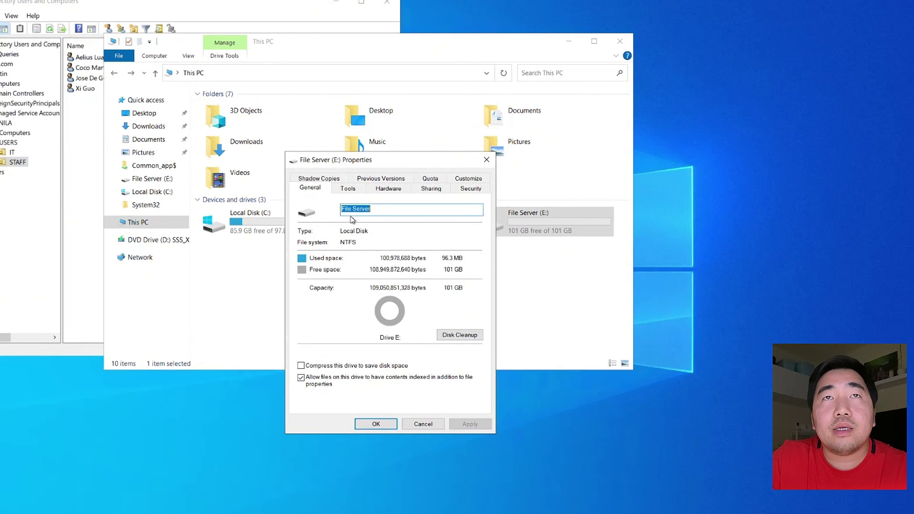
pyautogui.click(430, 179)
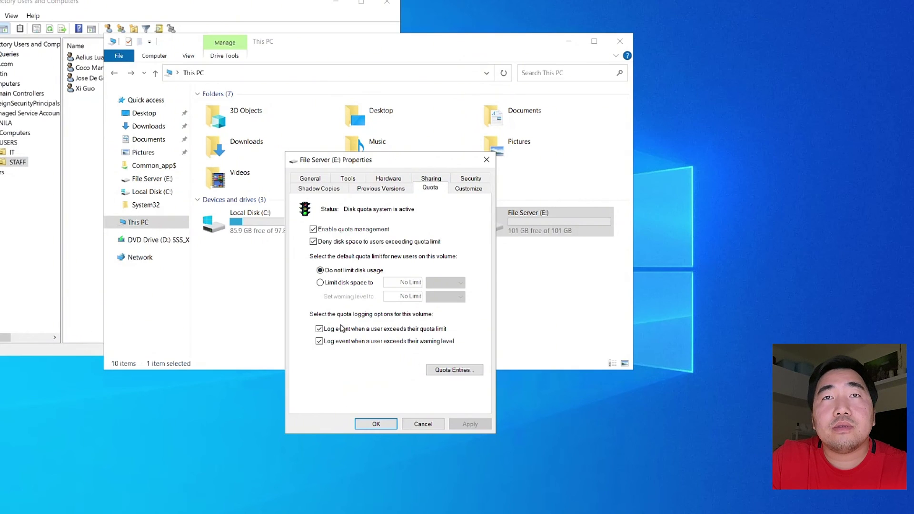
pyautogui.click(454, 370)
pyautogui.moveTo(58, 40); pyautogui.dragTo(195, 100)
pyautogui.click(128, 171)
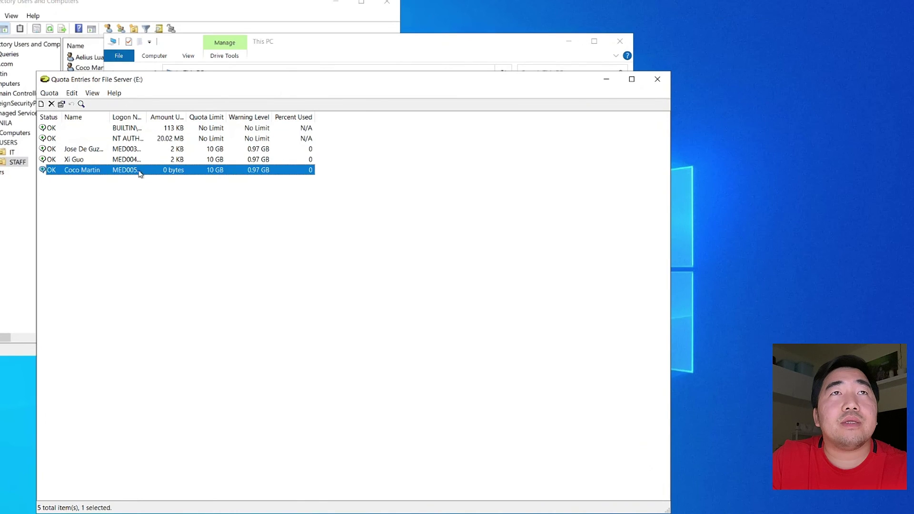
# - Change MED005's disk space limit from 10 to 15 GB, then close Quota Entries and drive properties
pyautogui.moveTo(145, 119); pyautogui.dragTo(214, 119)
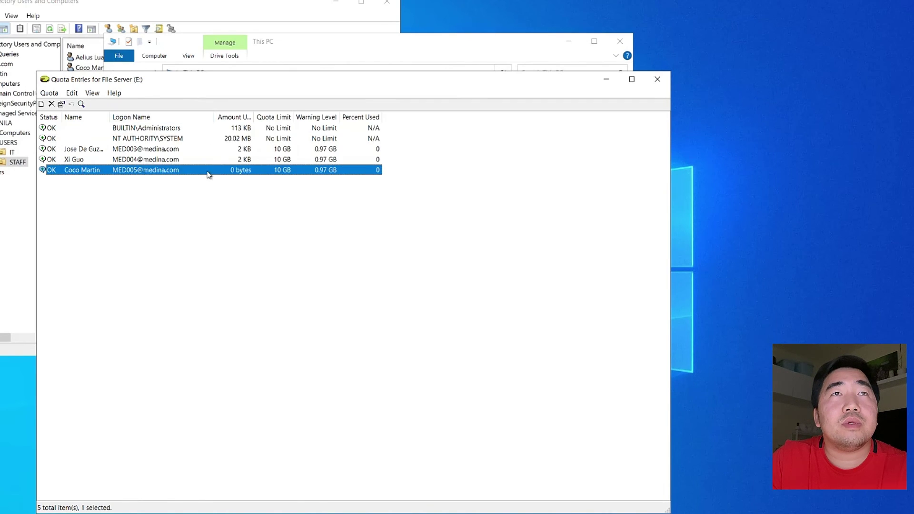
pyautogui.rightClick(170, 176)
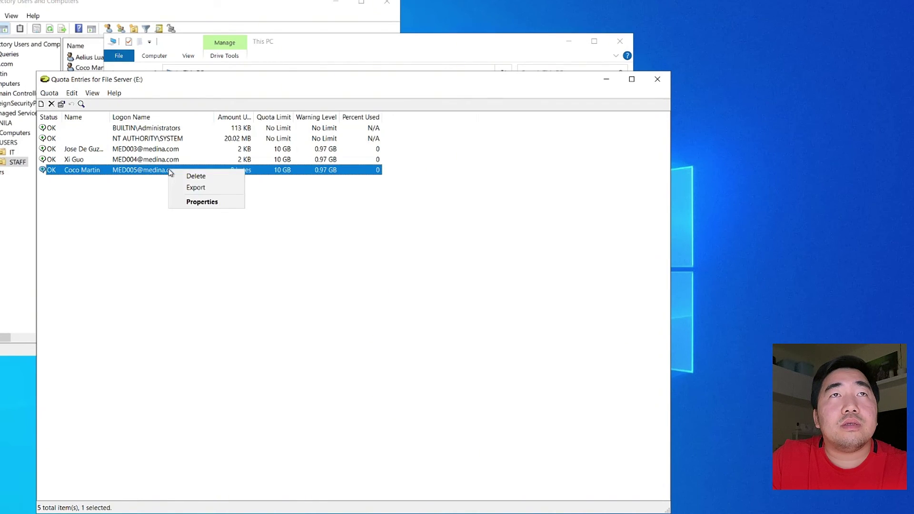
pyautogui.click(194, 202)
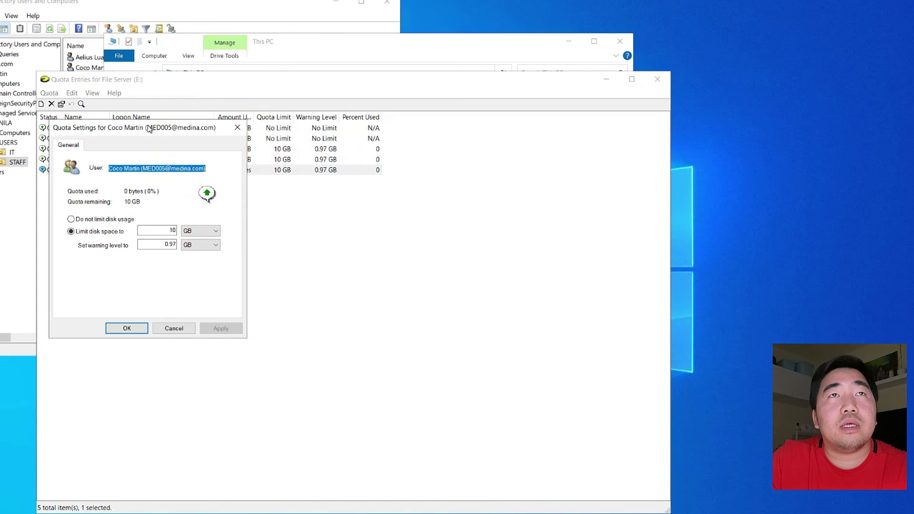
pyautogui.doubleClick(213, 245)
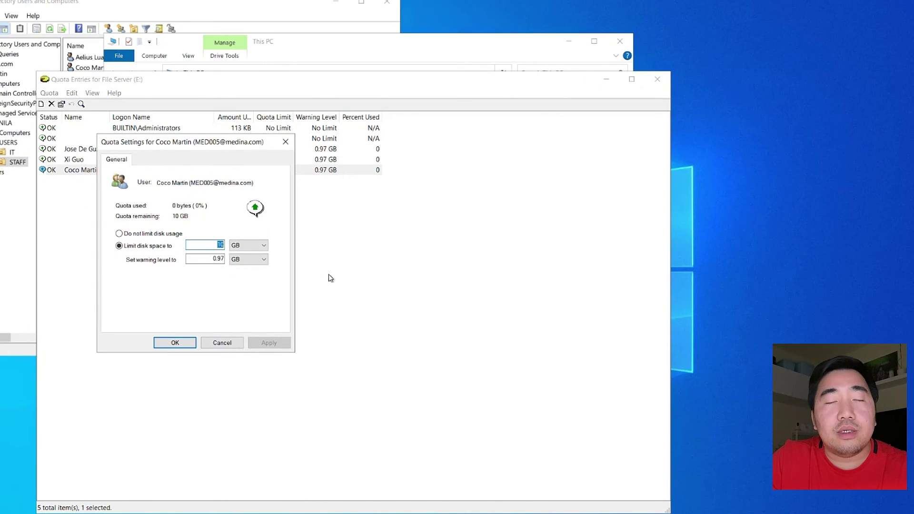
pyautogui.write('15')
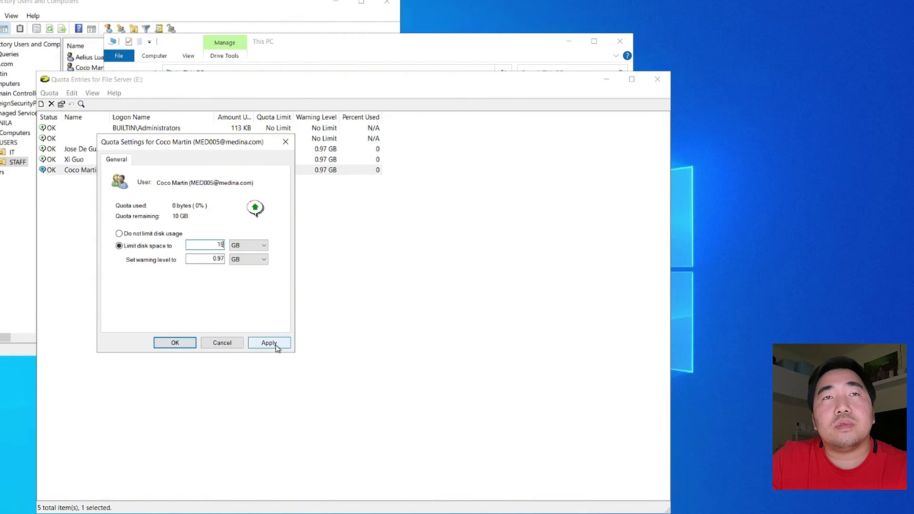
pyautogui.click(275, 346)
pyautogui.click(176, 344)
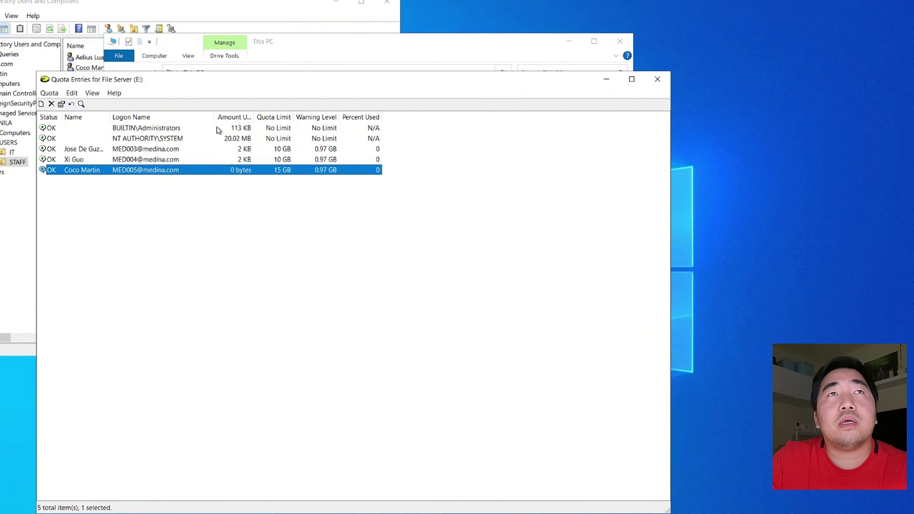
pyautogui.click(658, 79)
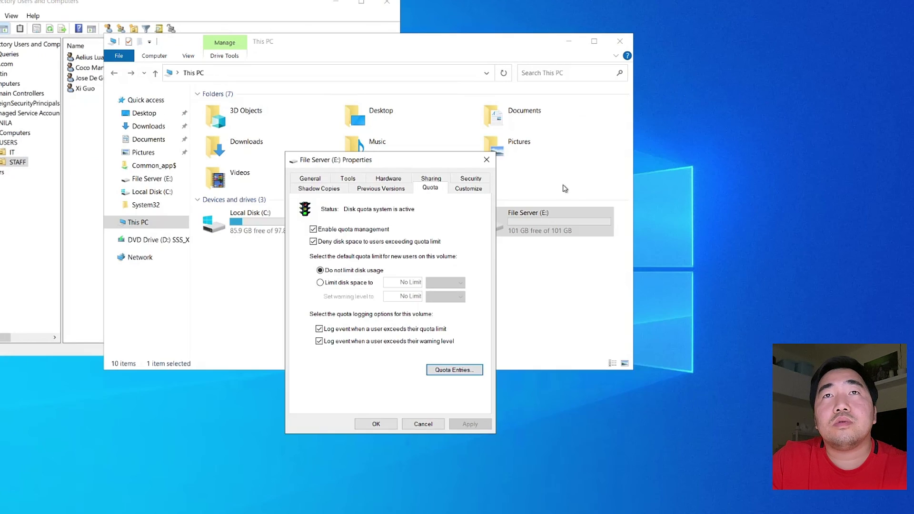
pyautogui.click(377, 423)
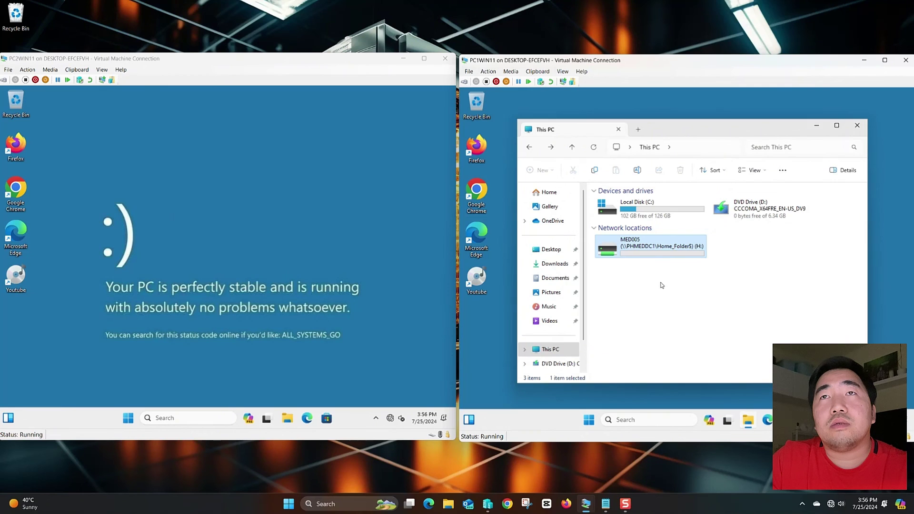
# - Verify in the H: drive's properties that capacity now shows 15.0 GB with 0 bytes used
pyautogui.rightClick(629, 246)
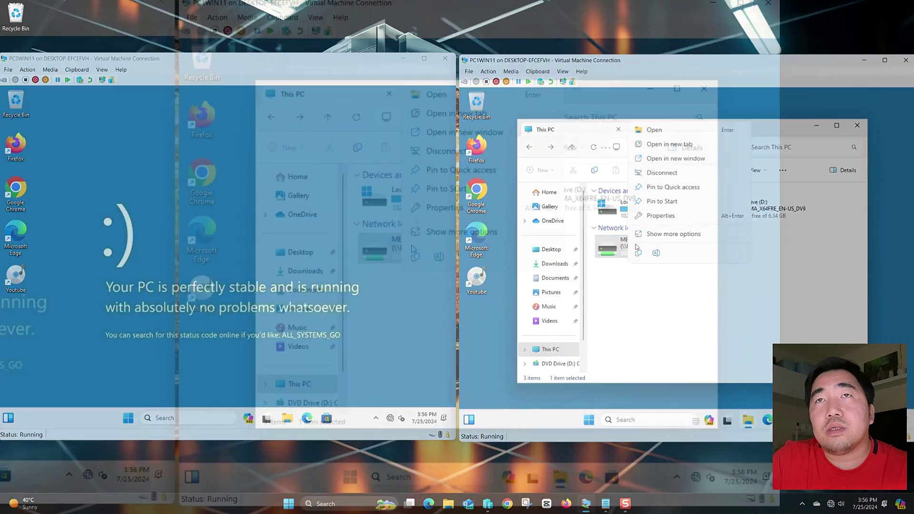
pyautogui.click(447, 208)
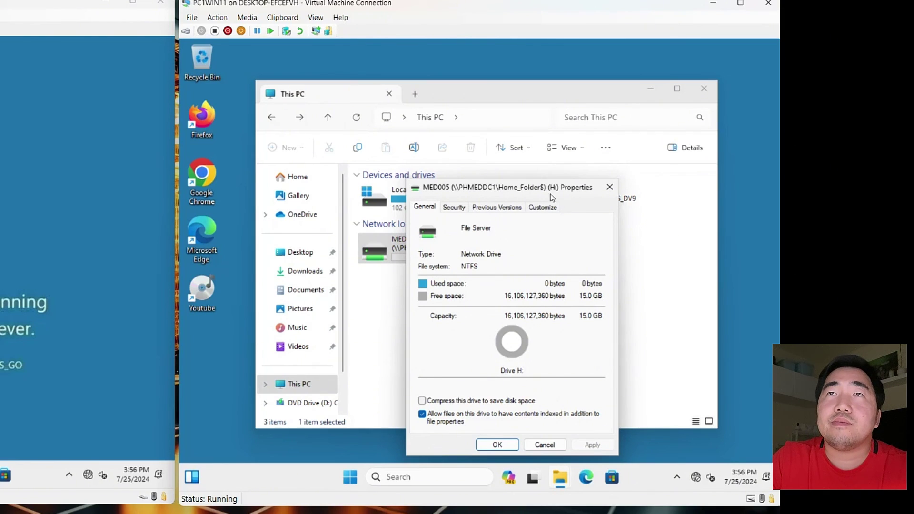
pyautogui.moveTo(550, 194); pyautogui.dragTo(458, 127)
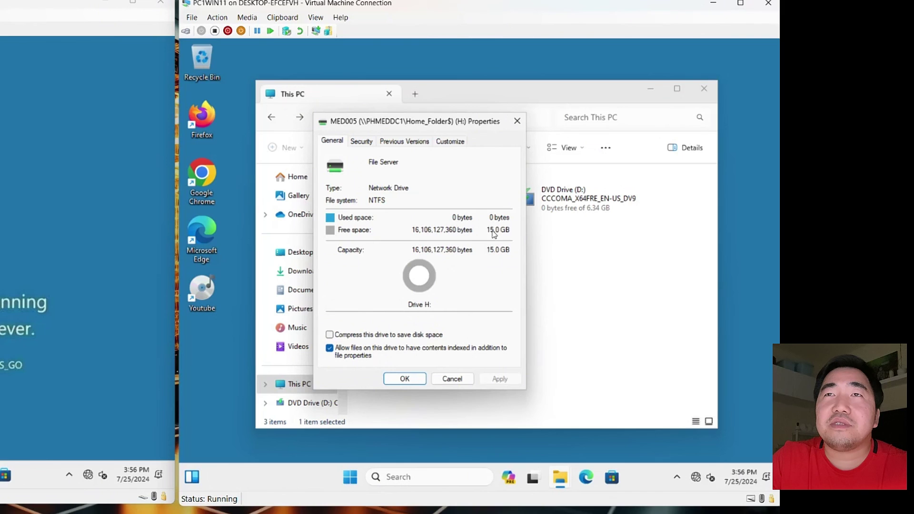
pyautogui.moveTo(408, 122); pyautogui.dragTo(450, 133)
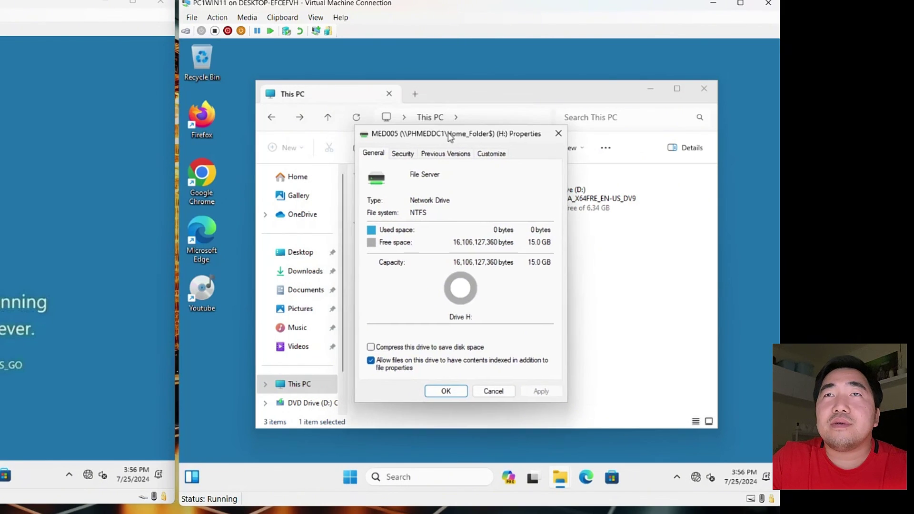
pyautogui.click(560, 135)
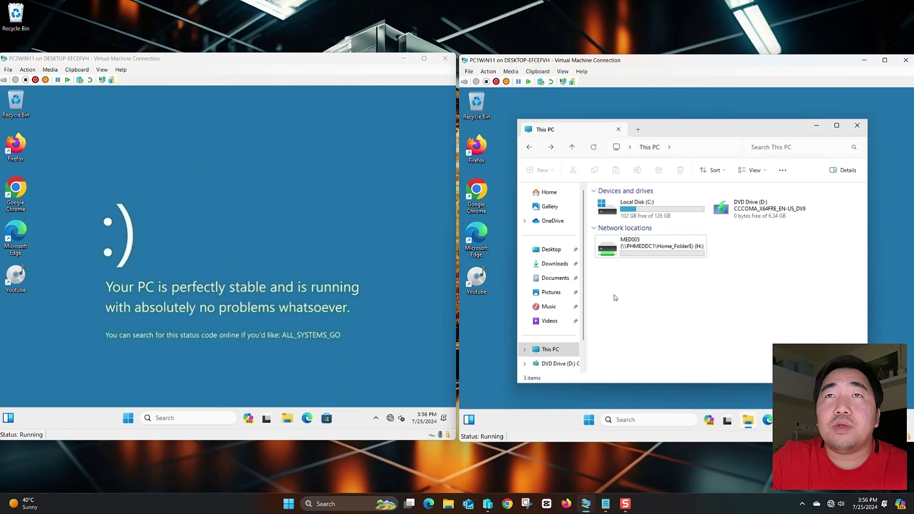
# - Bring up the Windows Start menu on PC1WIN11
pyautogui.rightClick(617, 256)
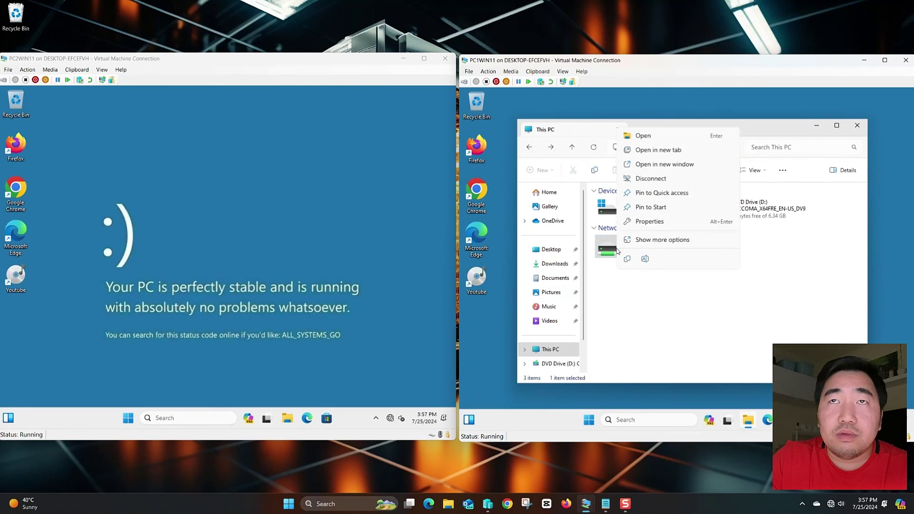
pyautogui.click(639, 195)
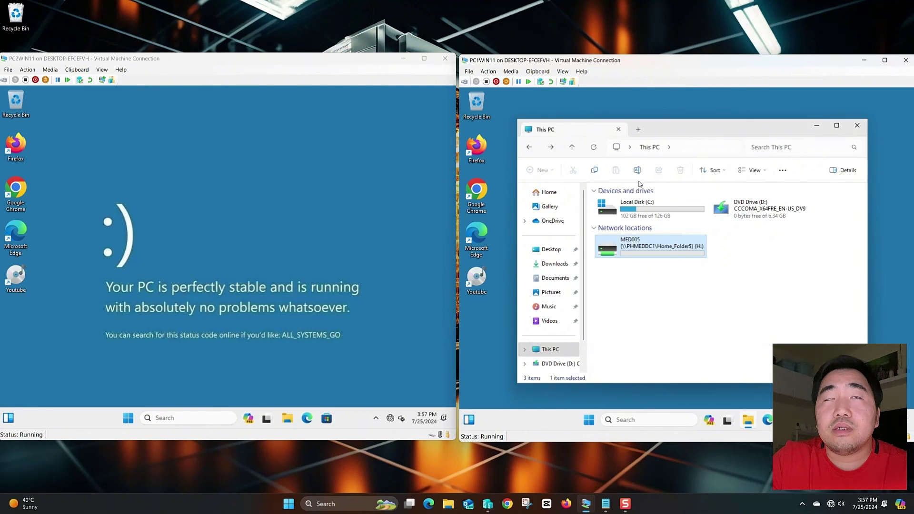
pyautogui.click(590, 419)
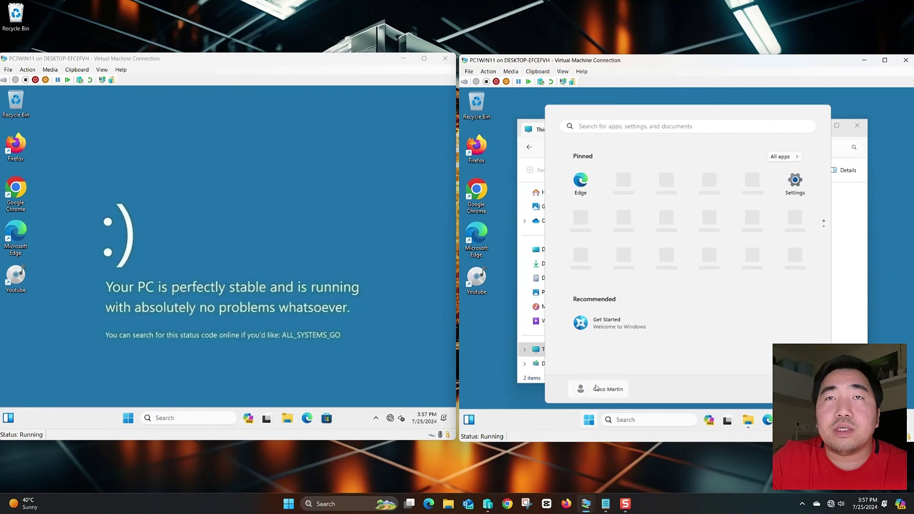
# - Sign the staff user out of PC1WIN11 and back in with the account password
pyautogui.click(596, 389)
pyautogui.click(581, 355)
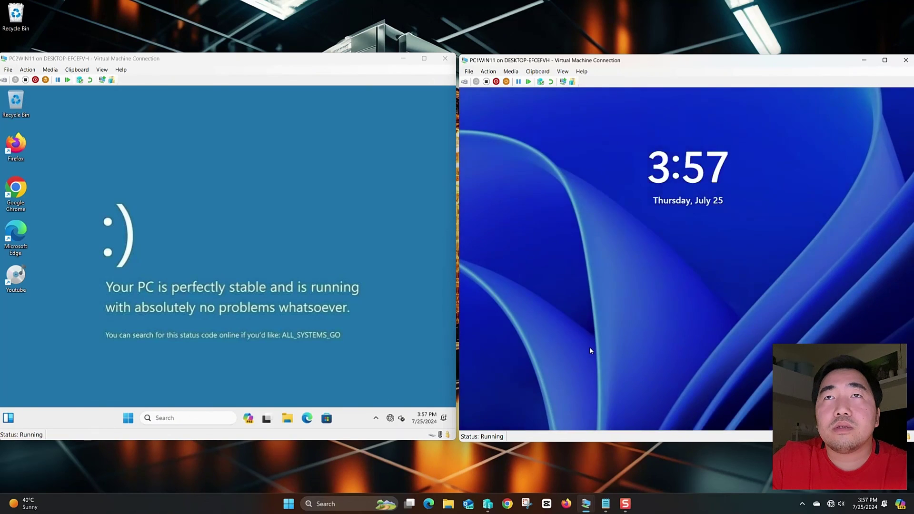
pyautogui.click(590, 347)
pyautogui.write('•••••••')
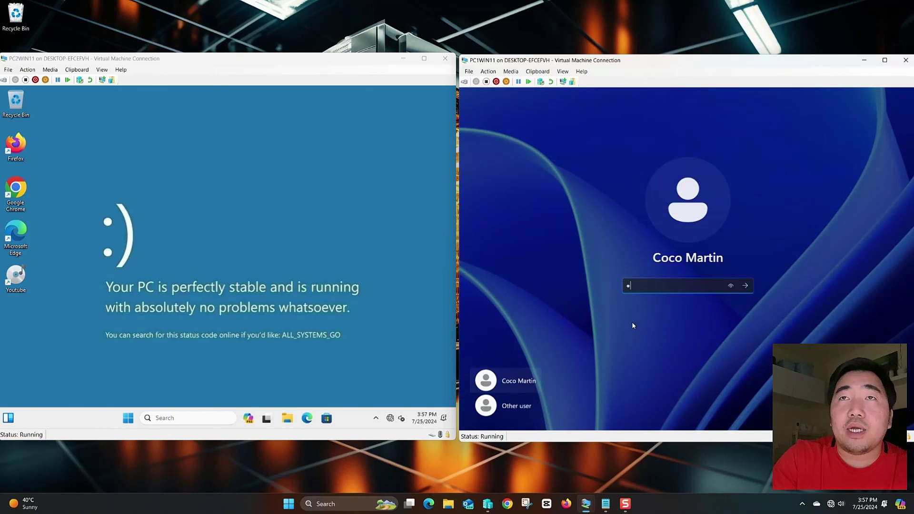
pyautogui.press('Return')
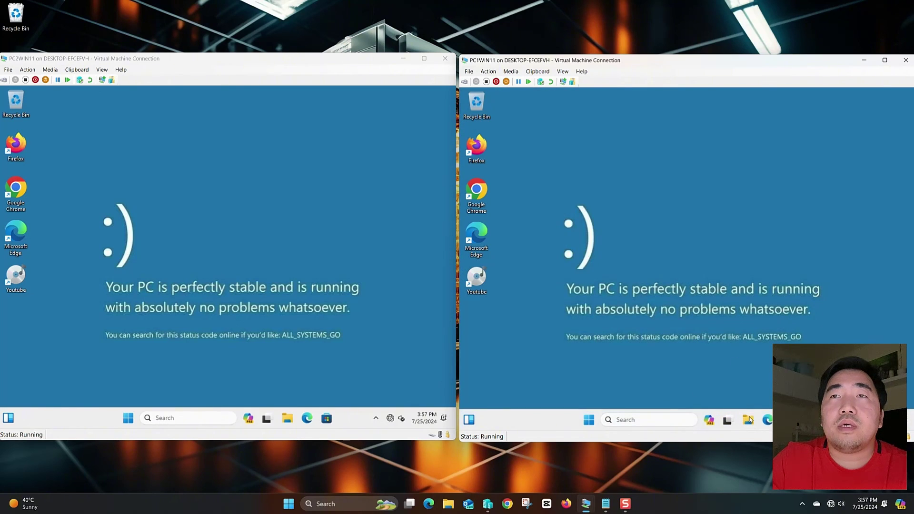
# - Open the empty H: drive from This PC and confirm its properties show 15.0 GB capacity
pyautogui.press('super+e')
pyautogui.click(548, 349)
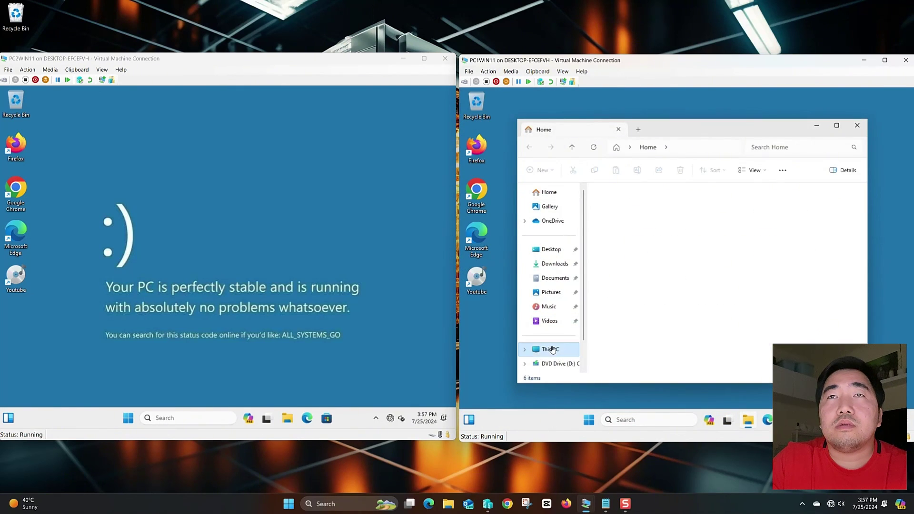
pyautogui.doubleClick(655, 248)
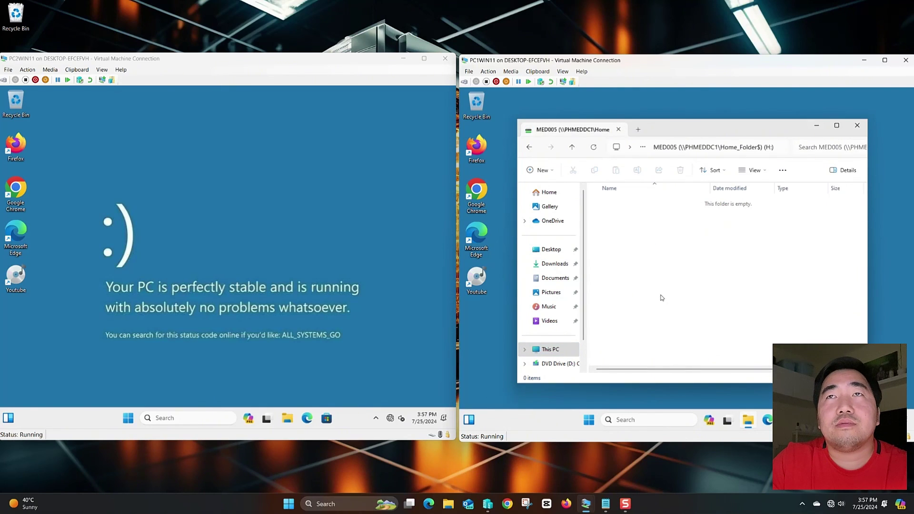
pyautogui.click(529, 147)
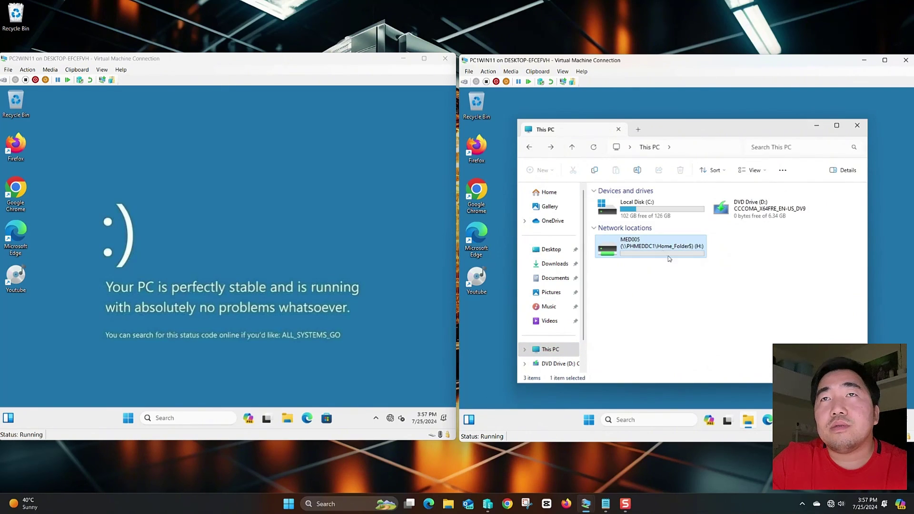
pyautogui.rightClick(669, 259)
pyautogui.click(687, 223)
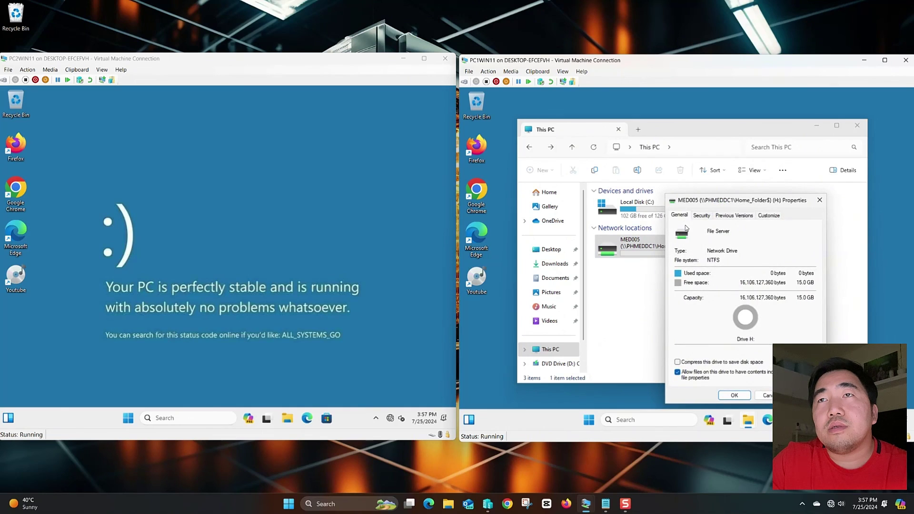
pyautogui.click(820, 200)
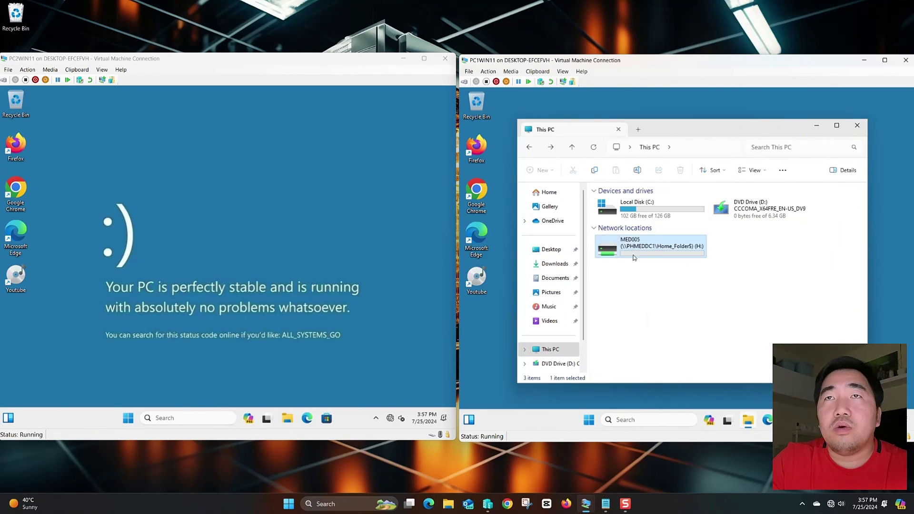